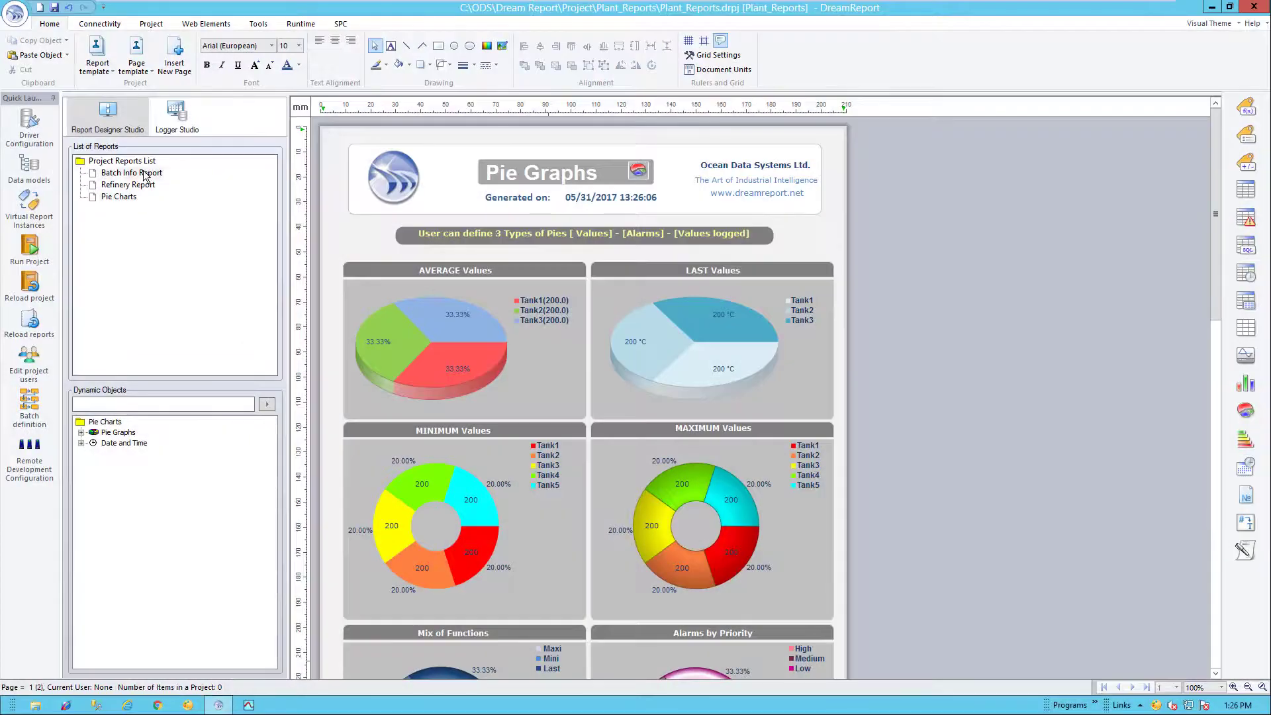
- From the Batch Info Report, enable remote development with a new access code, http and port 11777
double_click(144, 173)
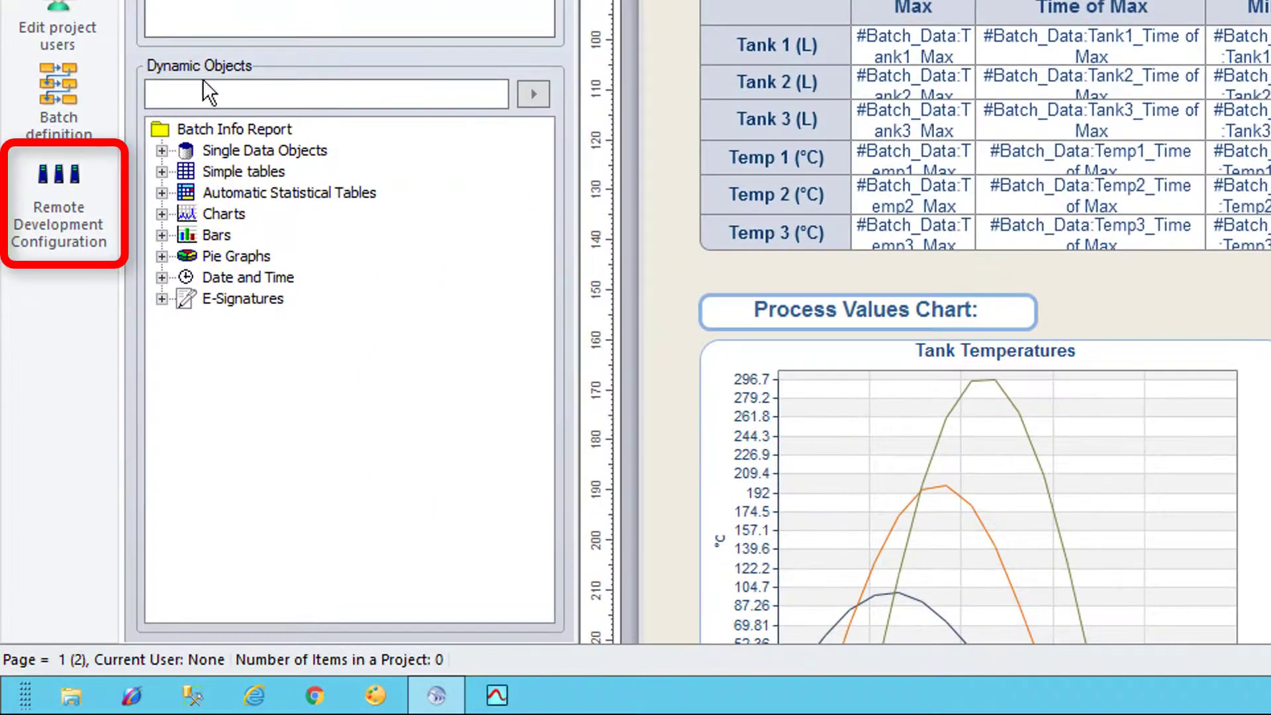
left_click(68, 192)
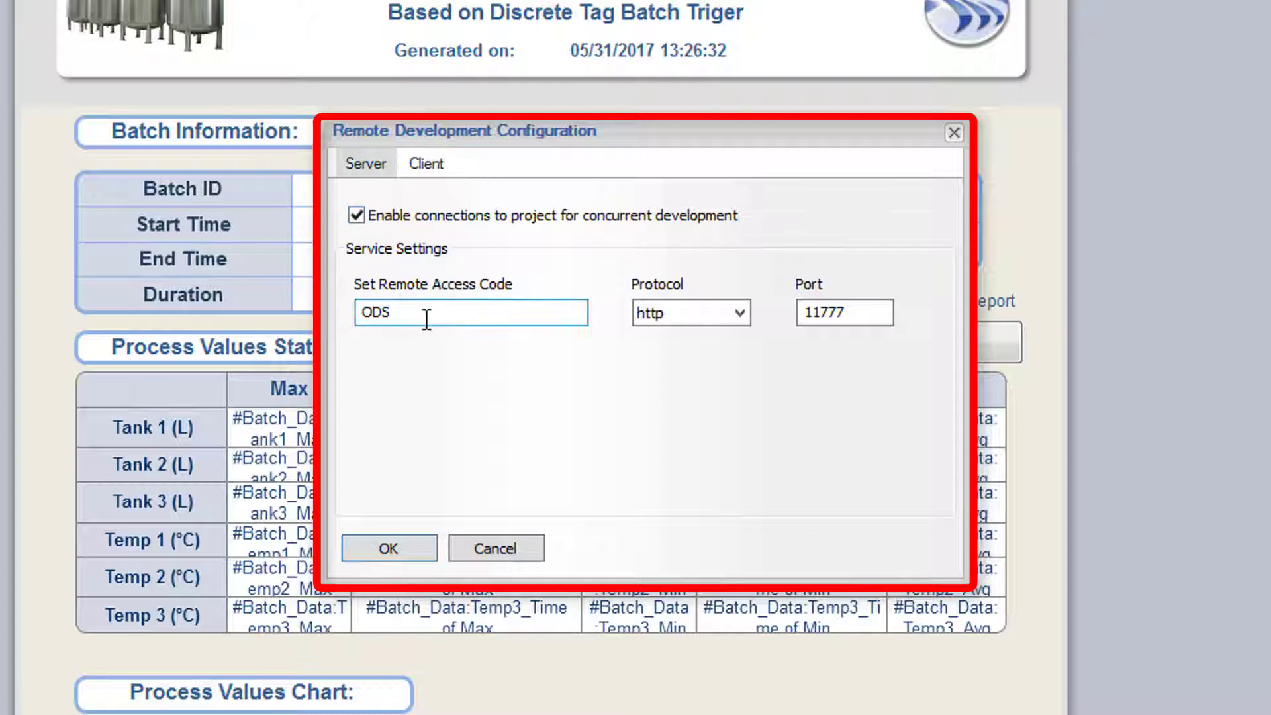
left_click_drag(425, 313, 342, 314)
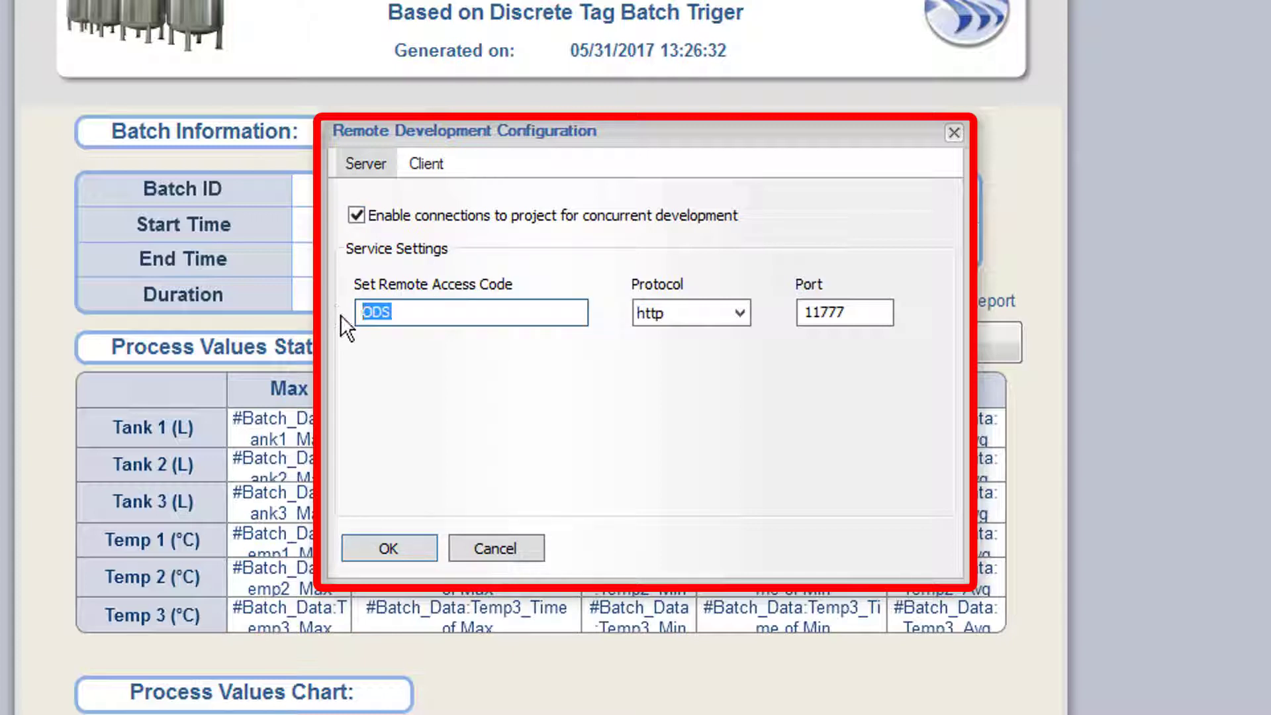
left_click(742, 312)
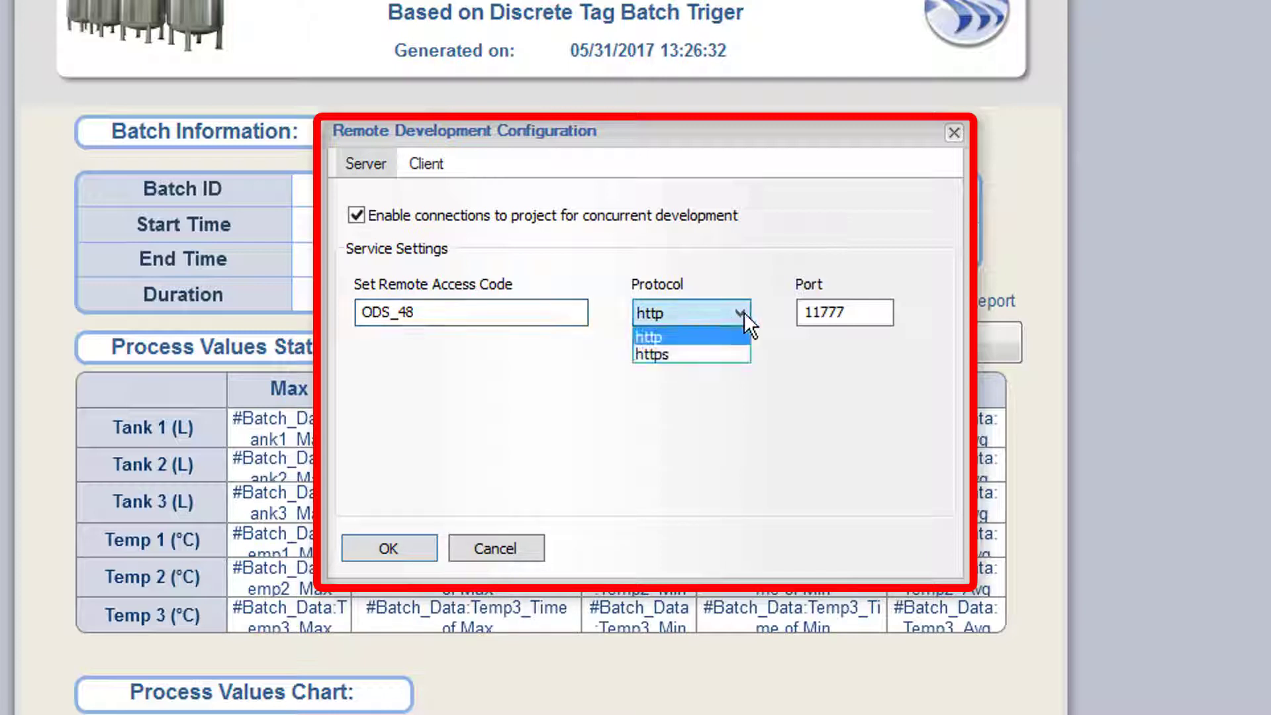
left_click(744, 312)
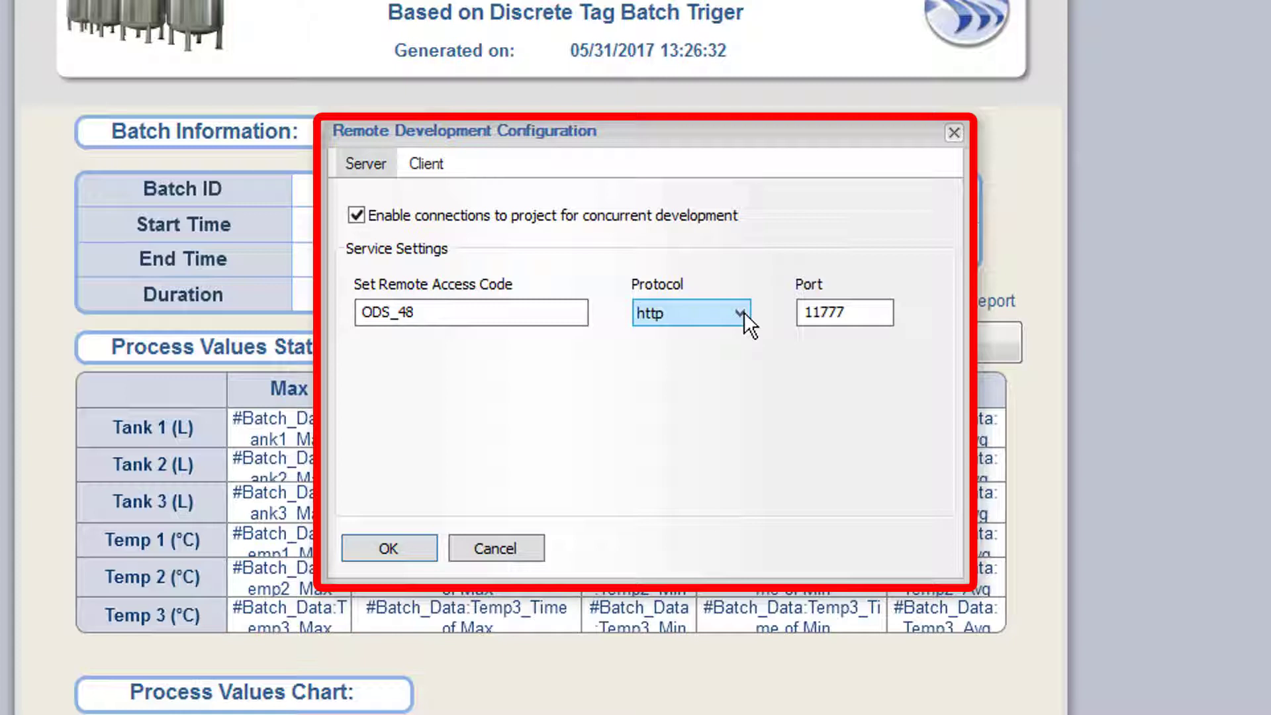
left_click(426, 165)
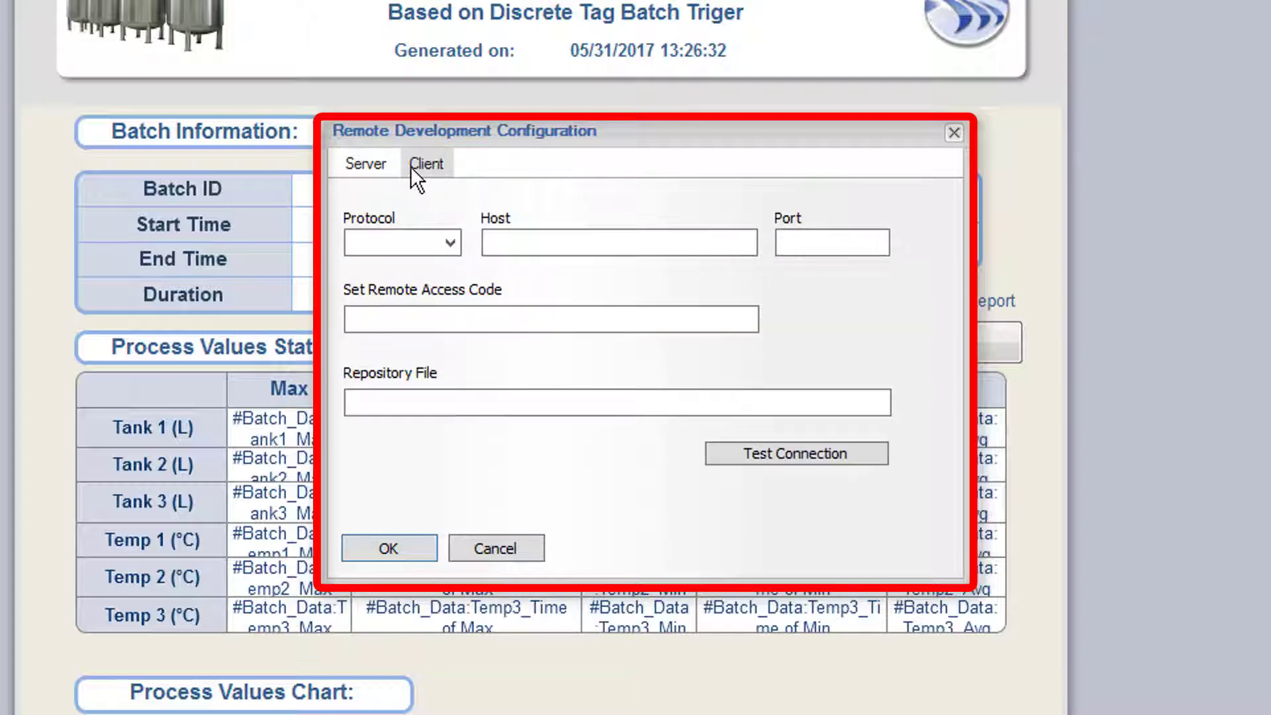
left_click(368, 165)
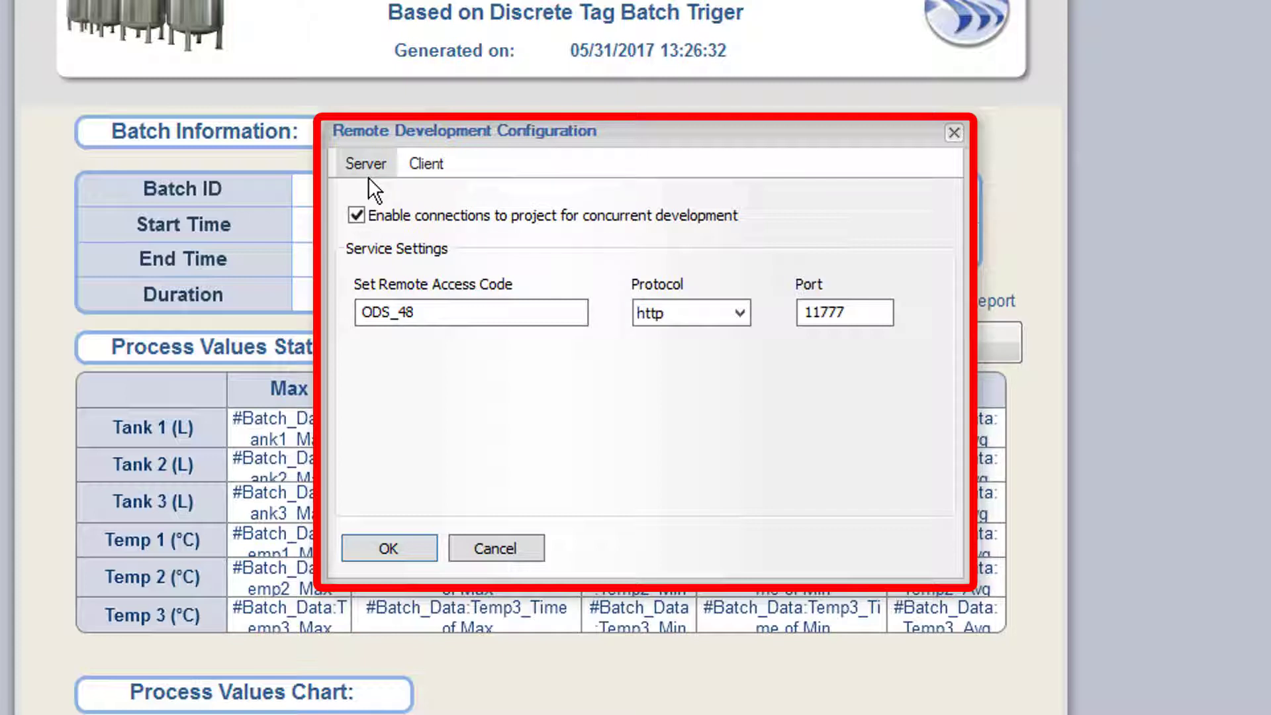
left_click(382, 548)
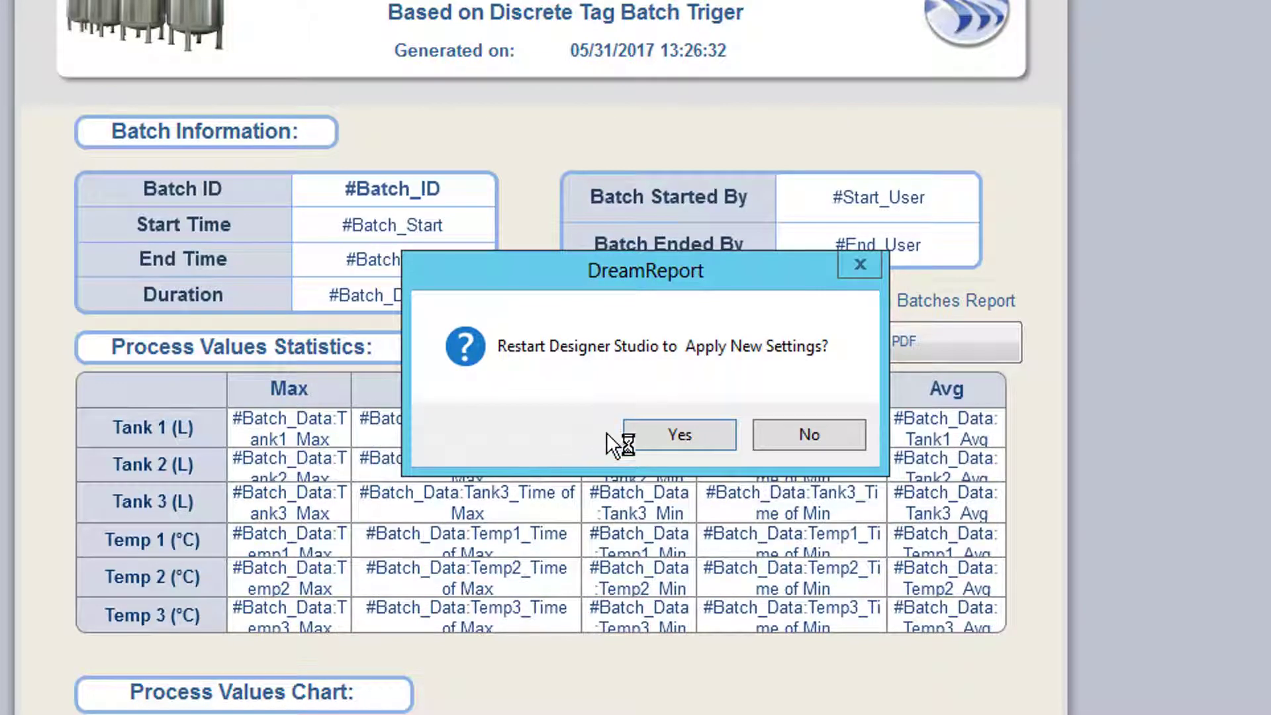
- Accept the restart so the remote development settings take effect
left_click(658, 433)
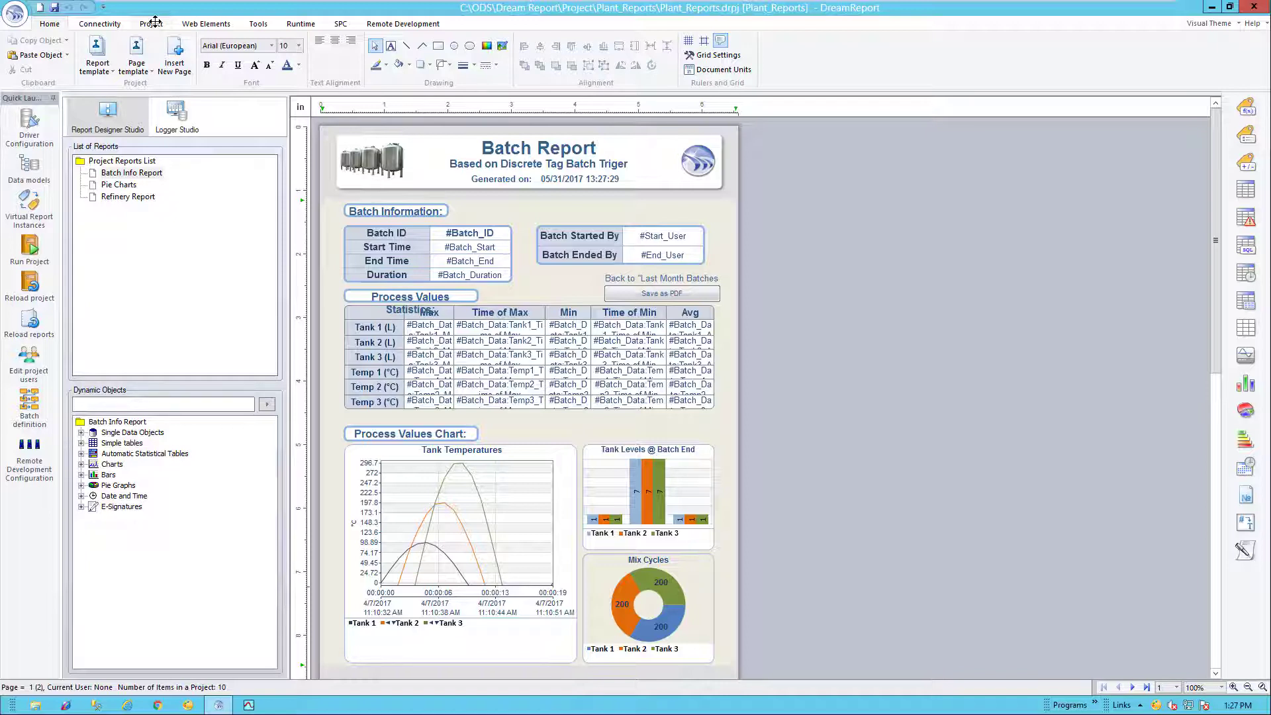
- Enable User Authentication in the Plant_Reports general project settings and bring up user definitions
left_click(151, 24)
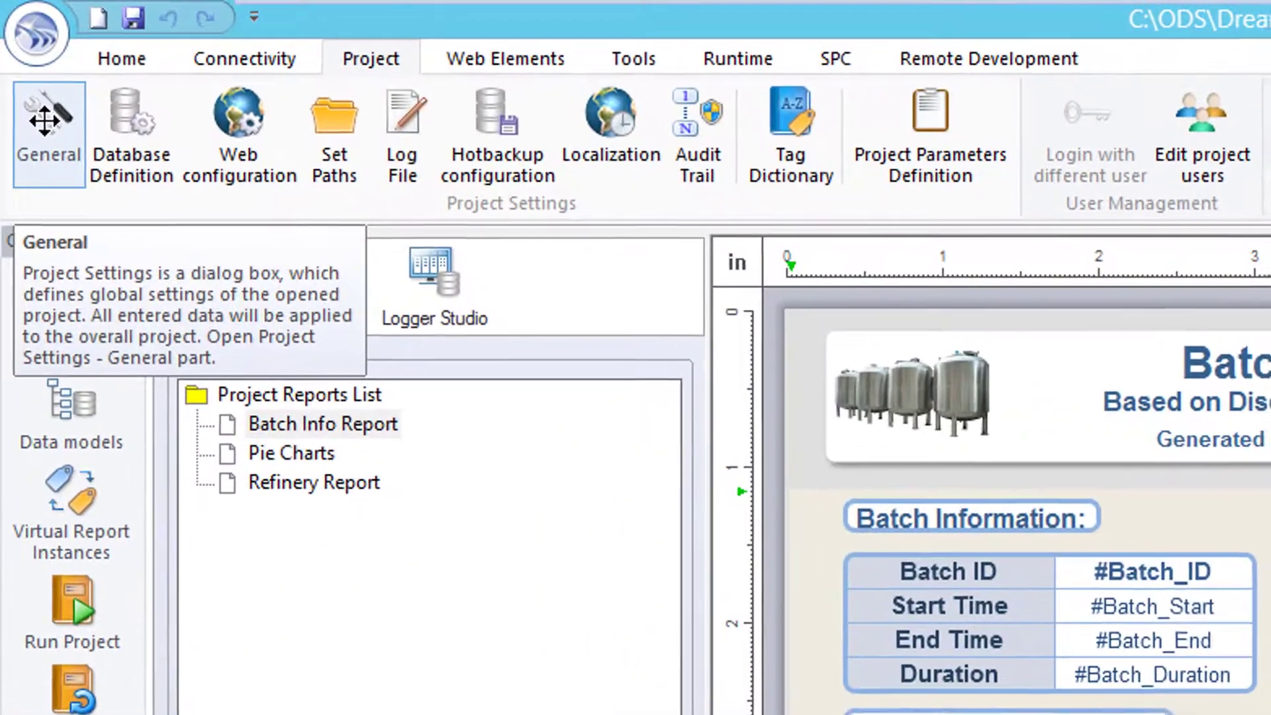
left_click(18, 47)
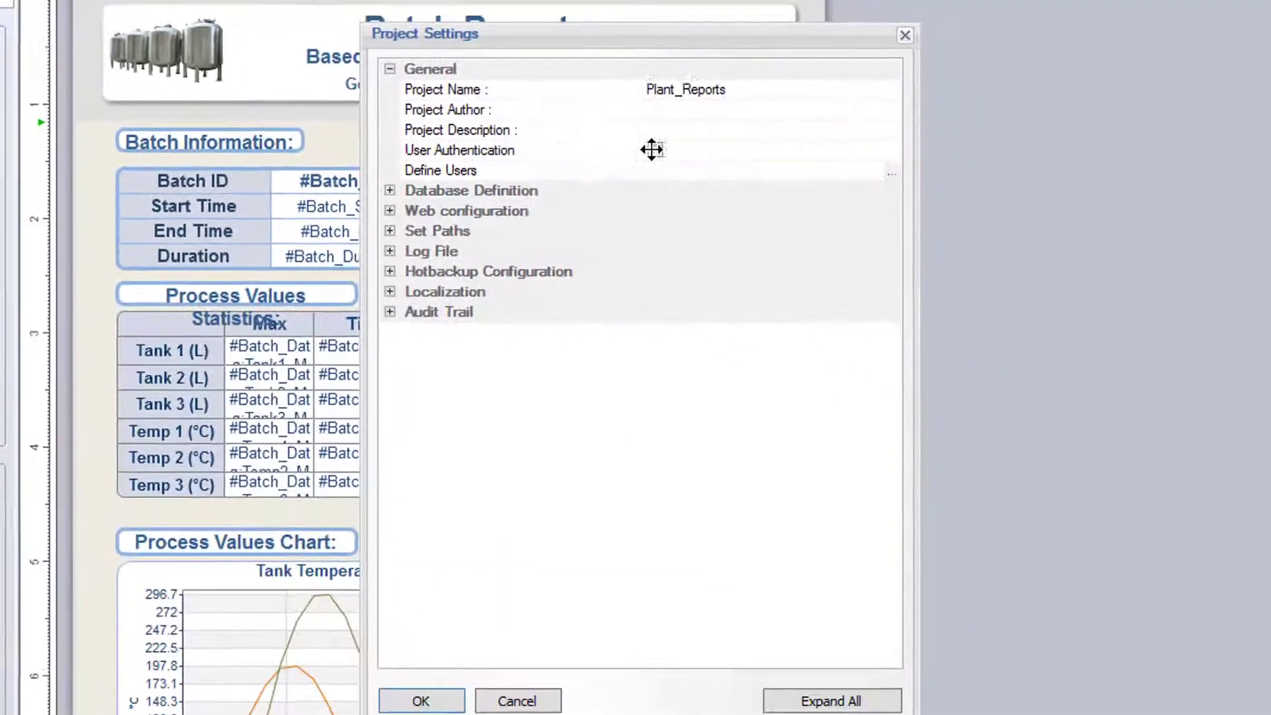
left_click(1270, 532)
left_click(633, 141)
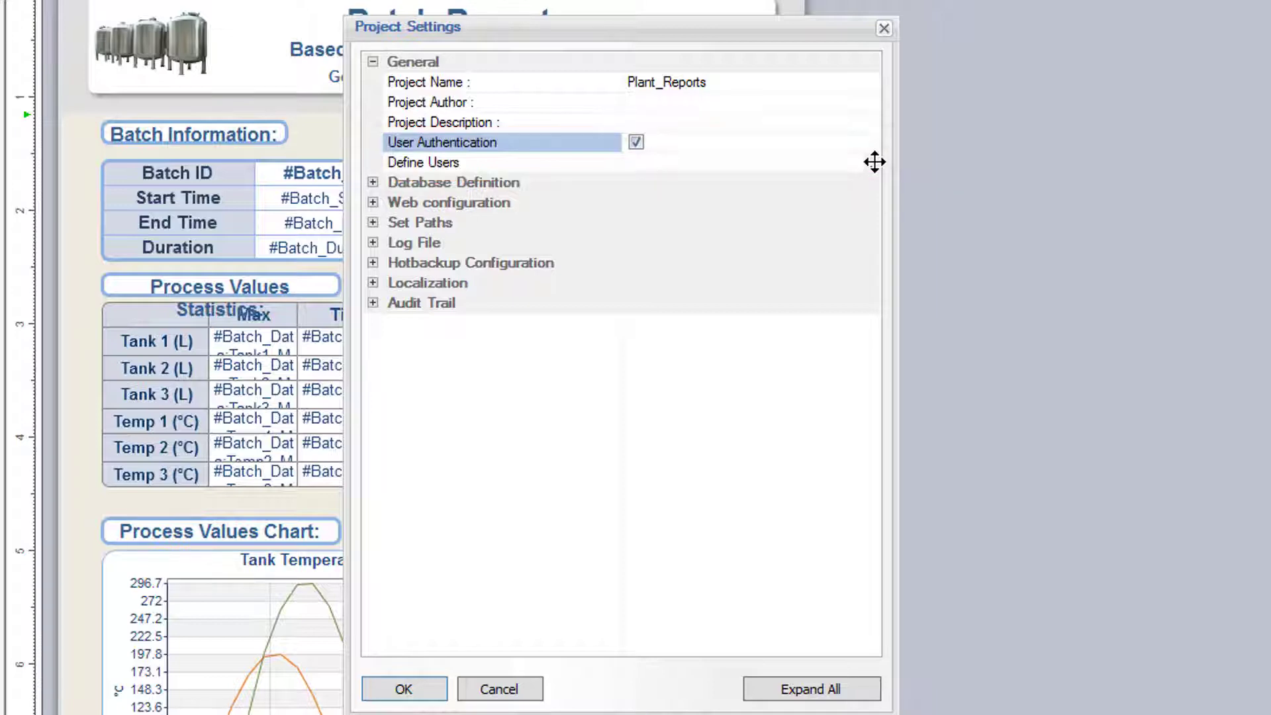
left_click(874, 161)
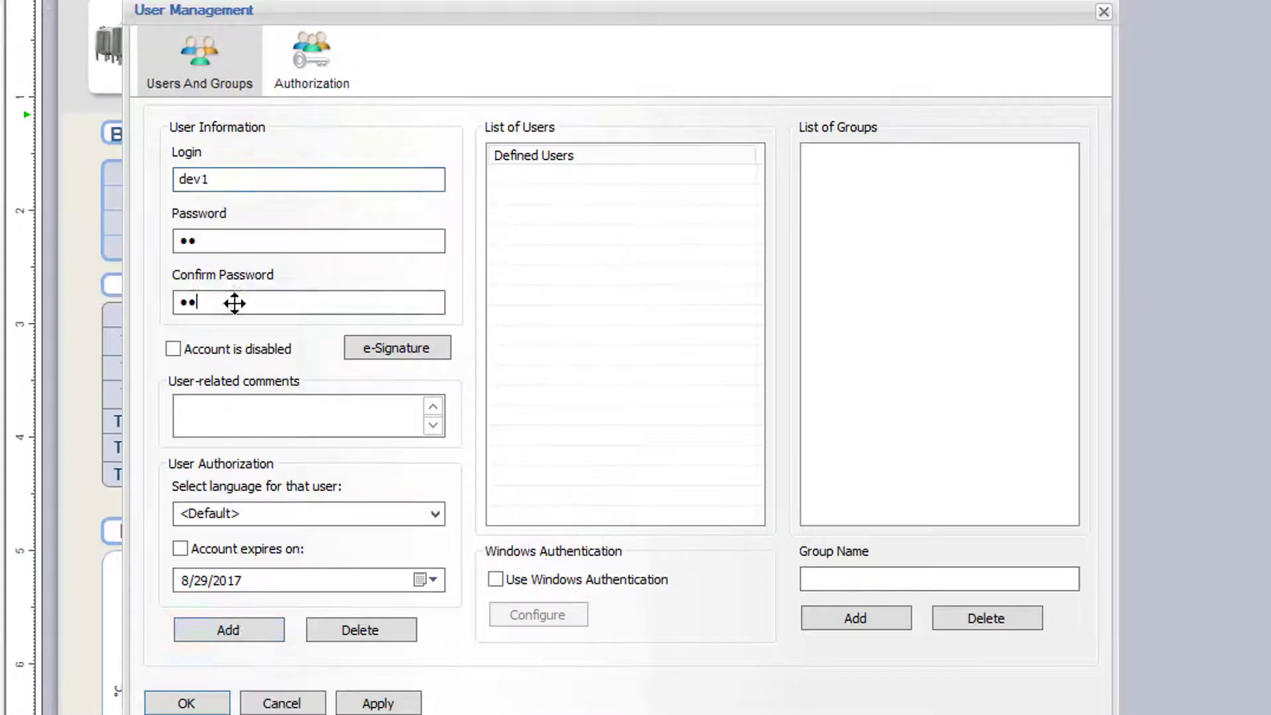
- Add the third developer and give the first user Designer, Data Configuration, Runtime and full administrator rights
left_click(237, 627)
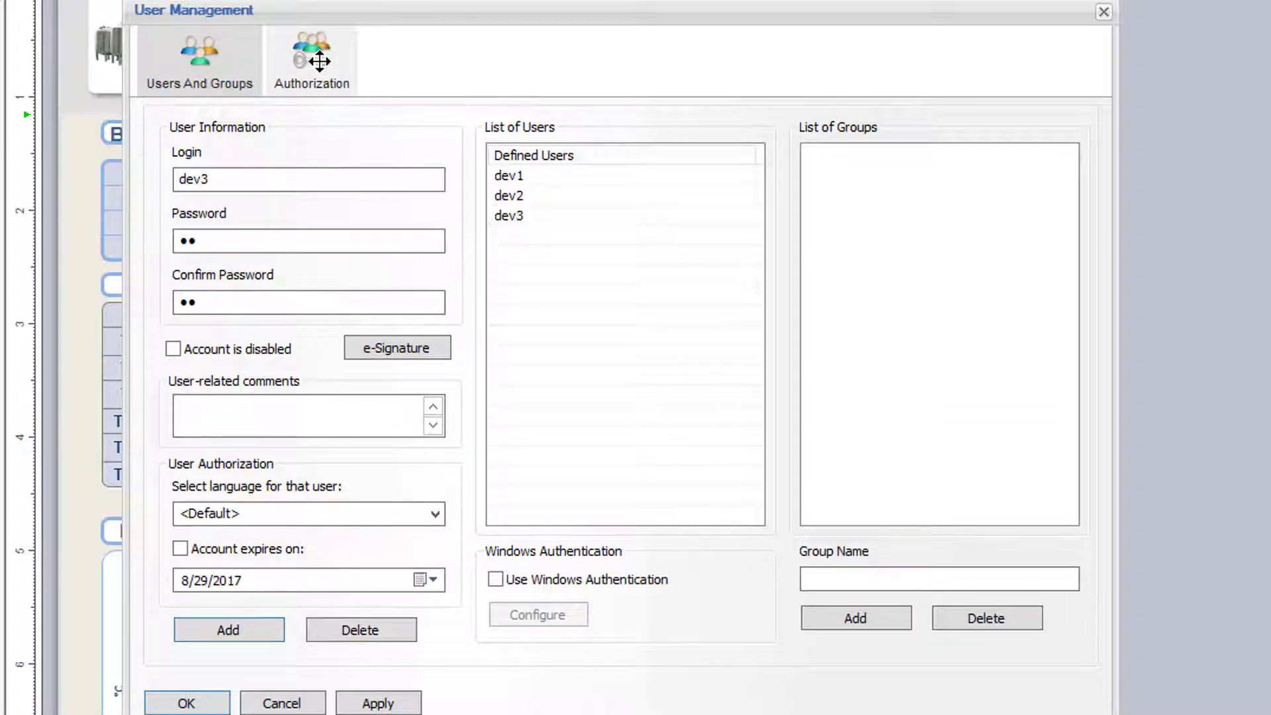
left_click(319, 61)
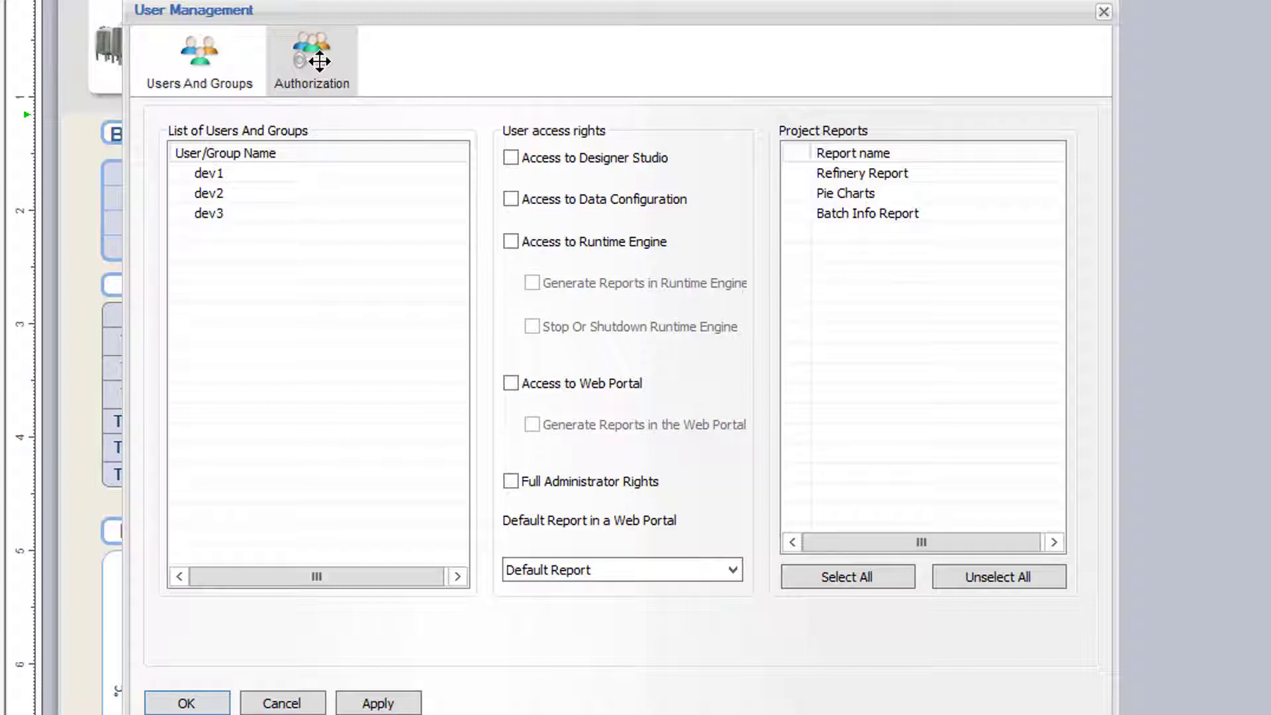
left_click(211, 174)
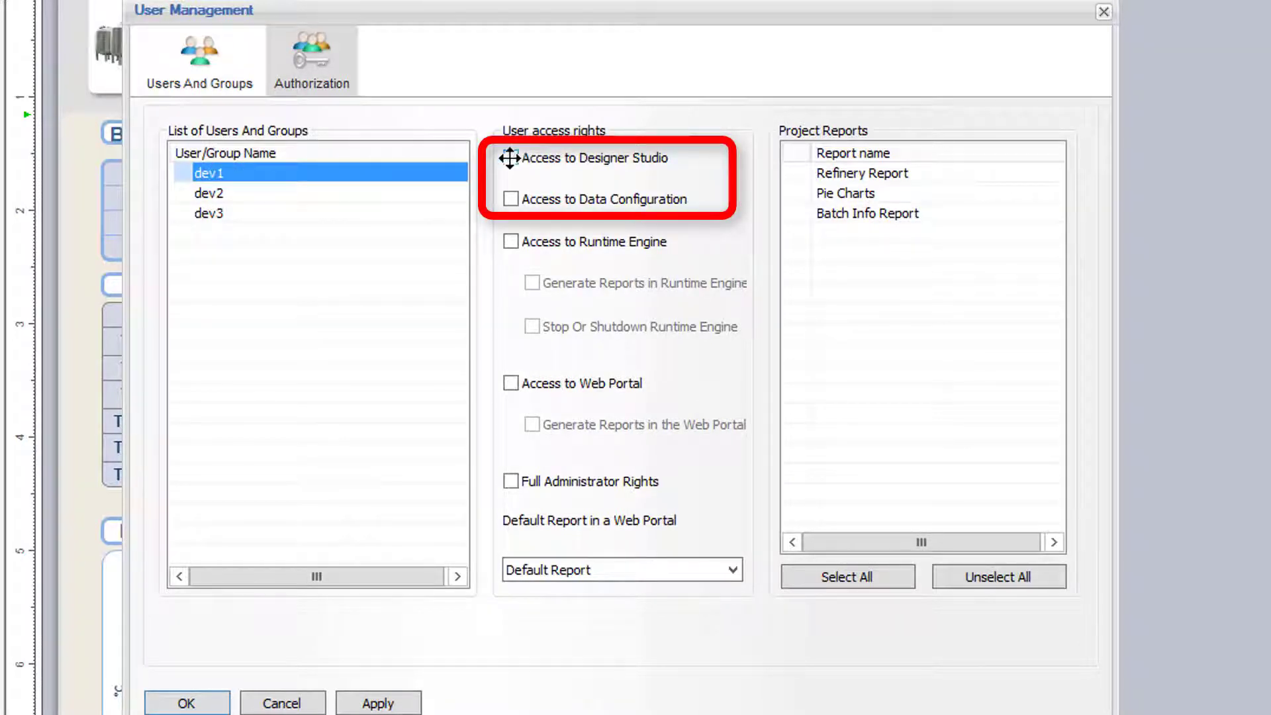
left_click(510, 158)
left_click(511, 198)
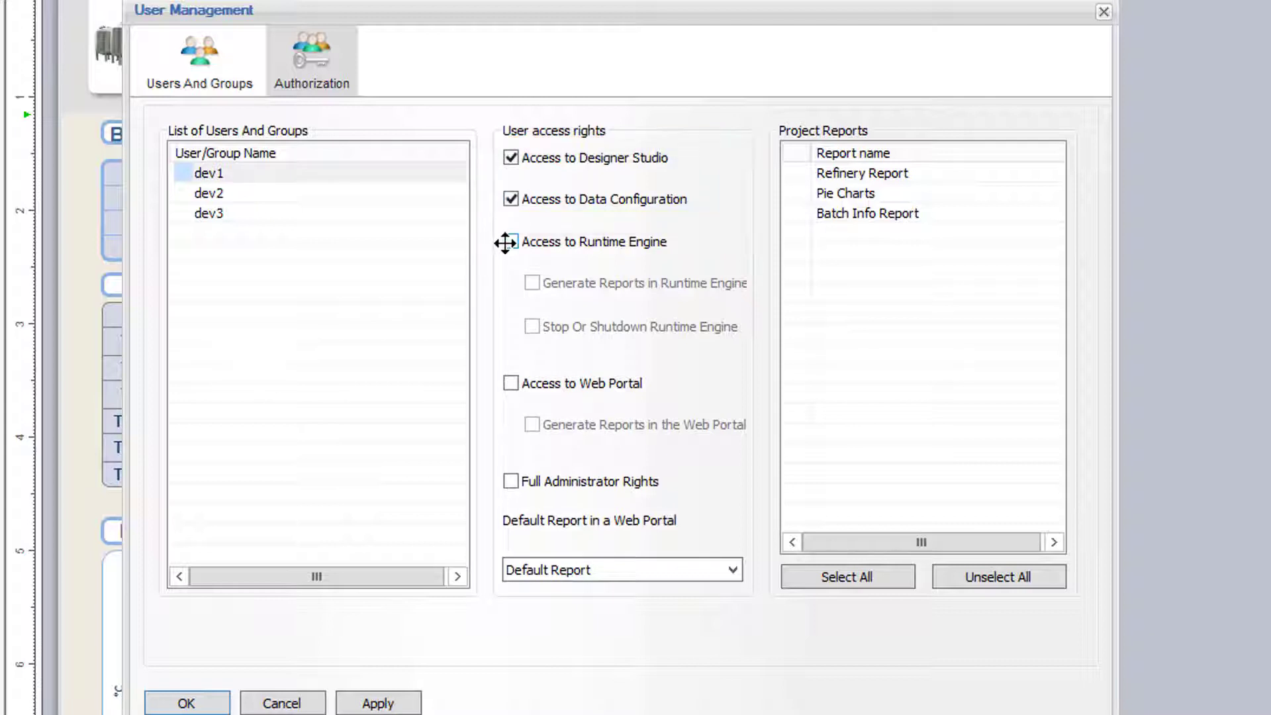
left_click(510, 241)
left_click(519, 482)
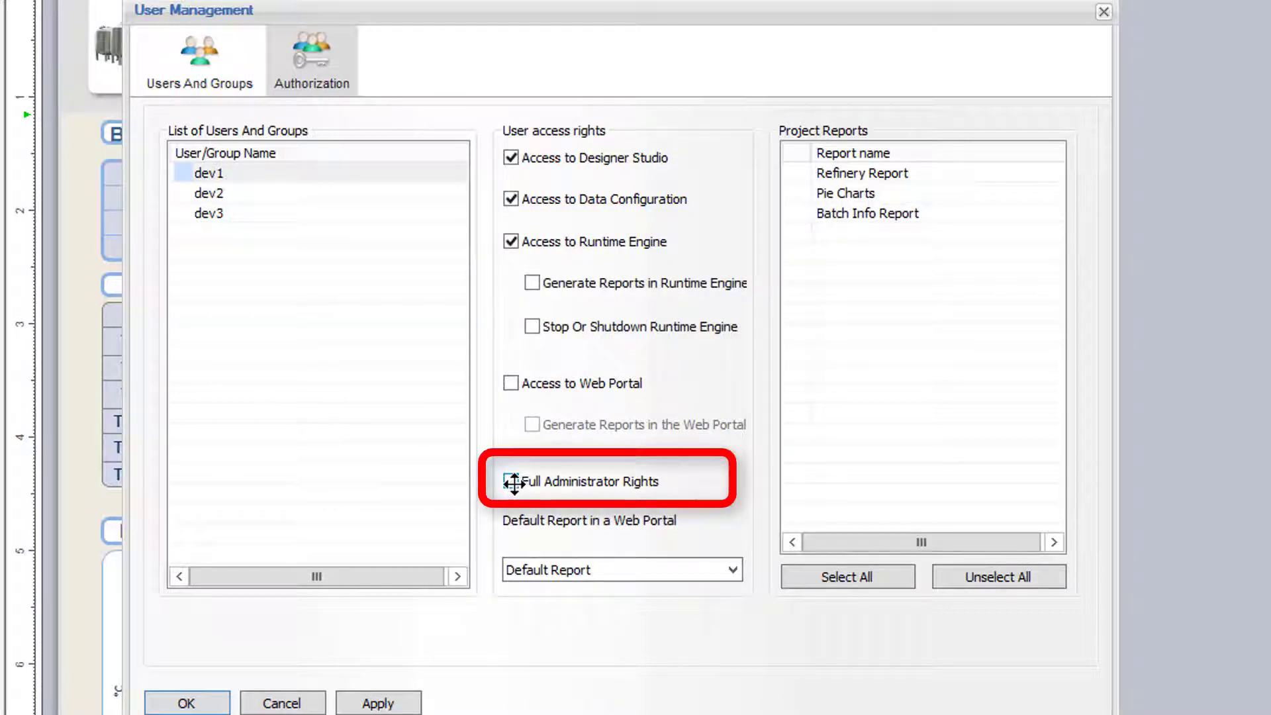
left_click(220, 192)
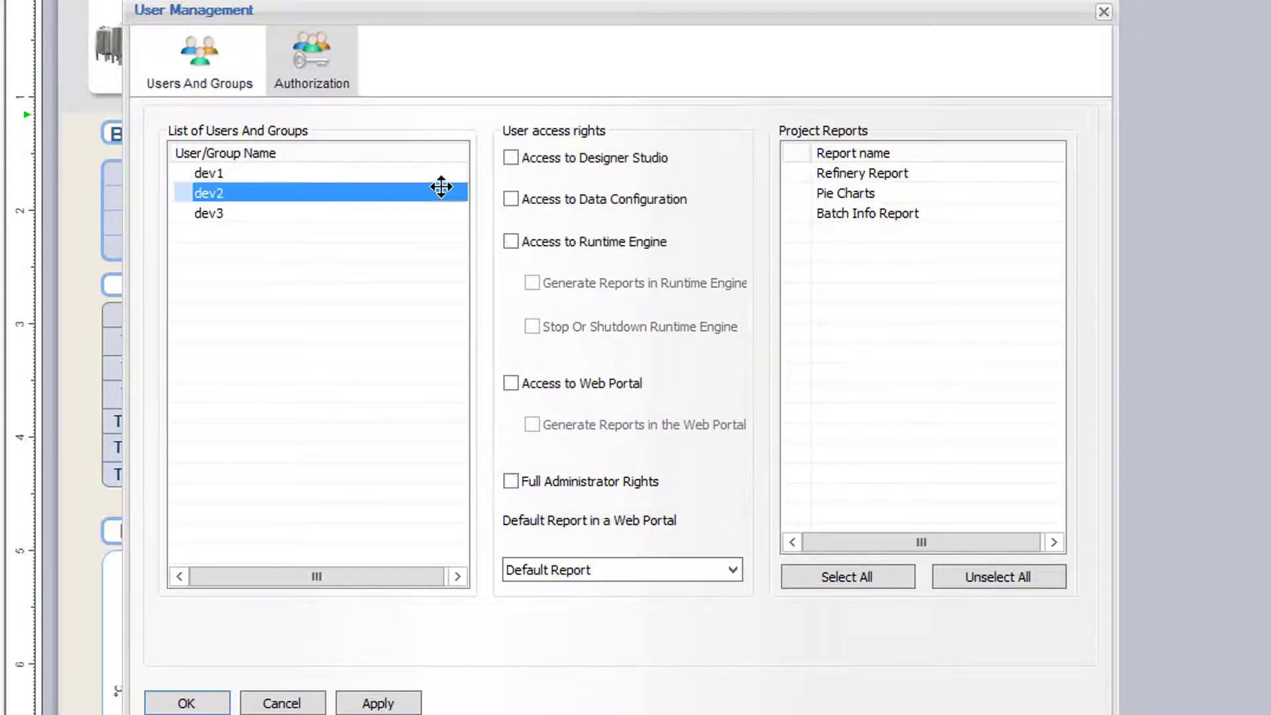
key("Up")
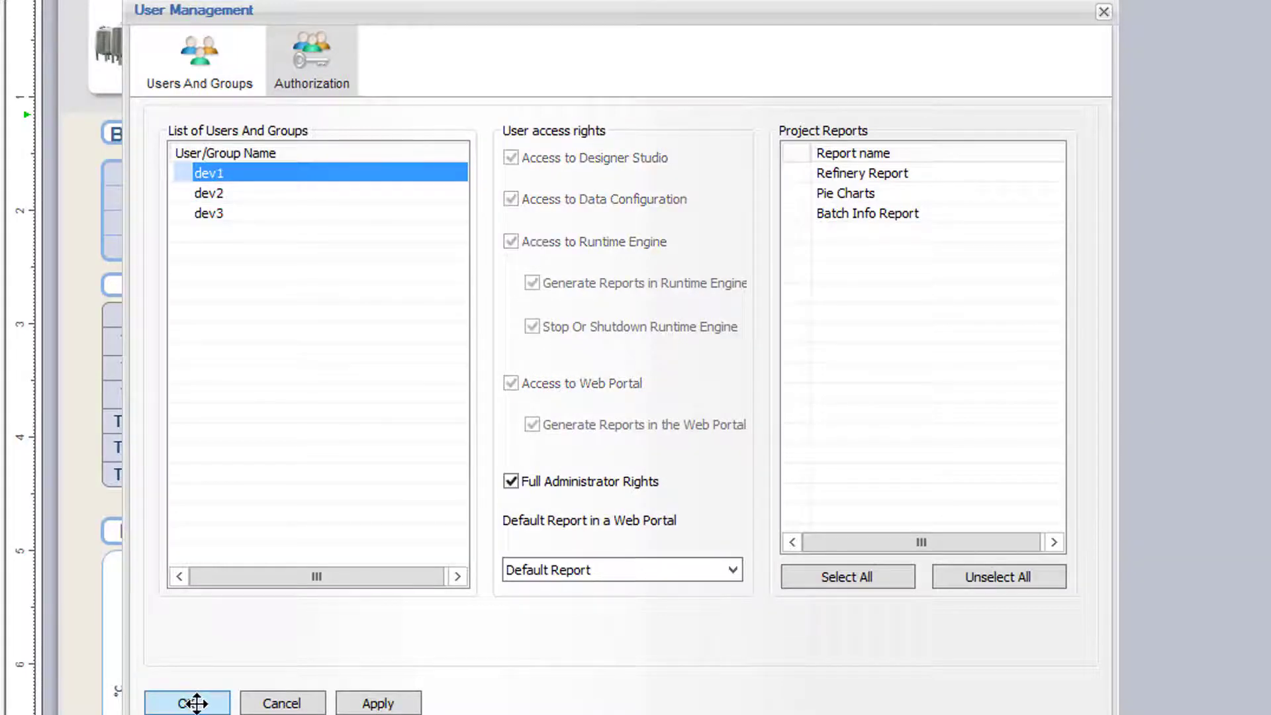
left_click(189, 703)
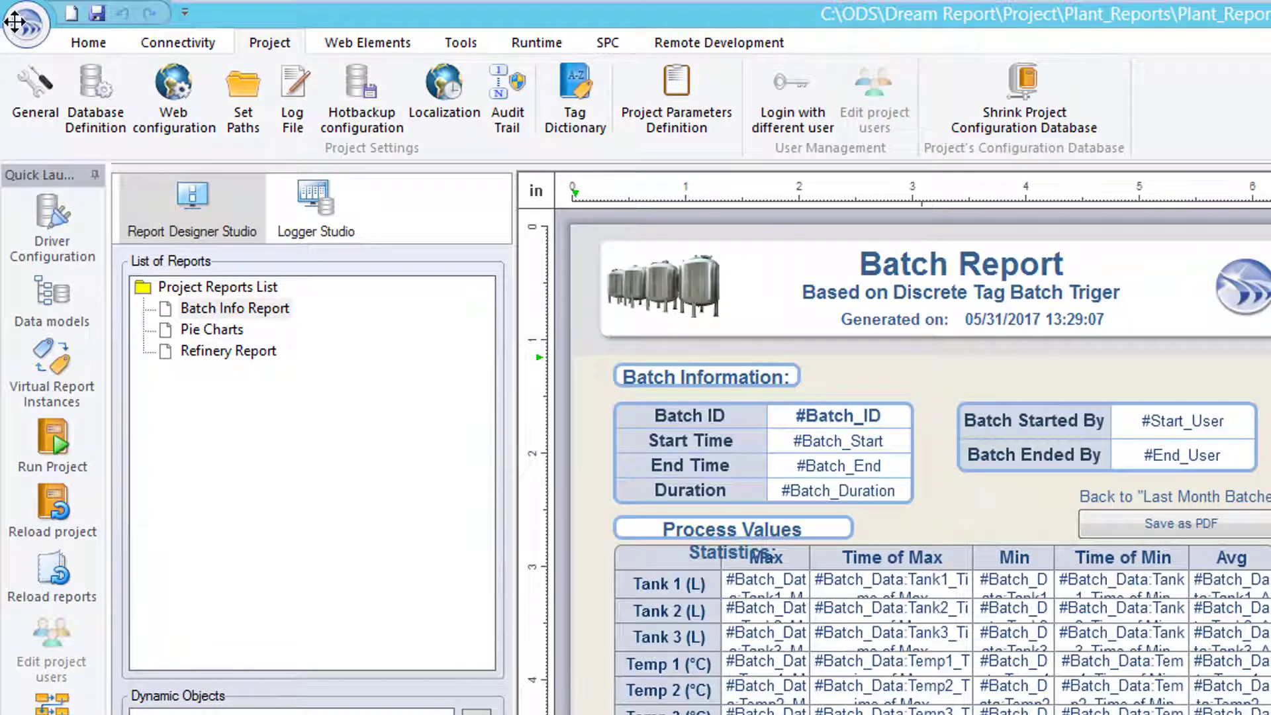
- Save the project to both the local and remote copies
left_click(26, 25)
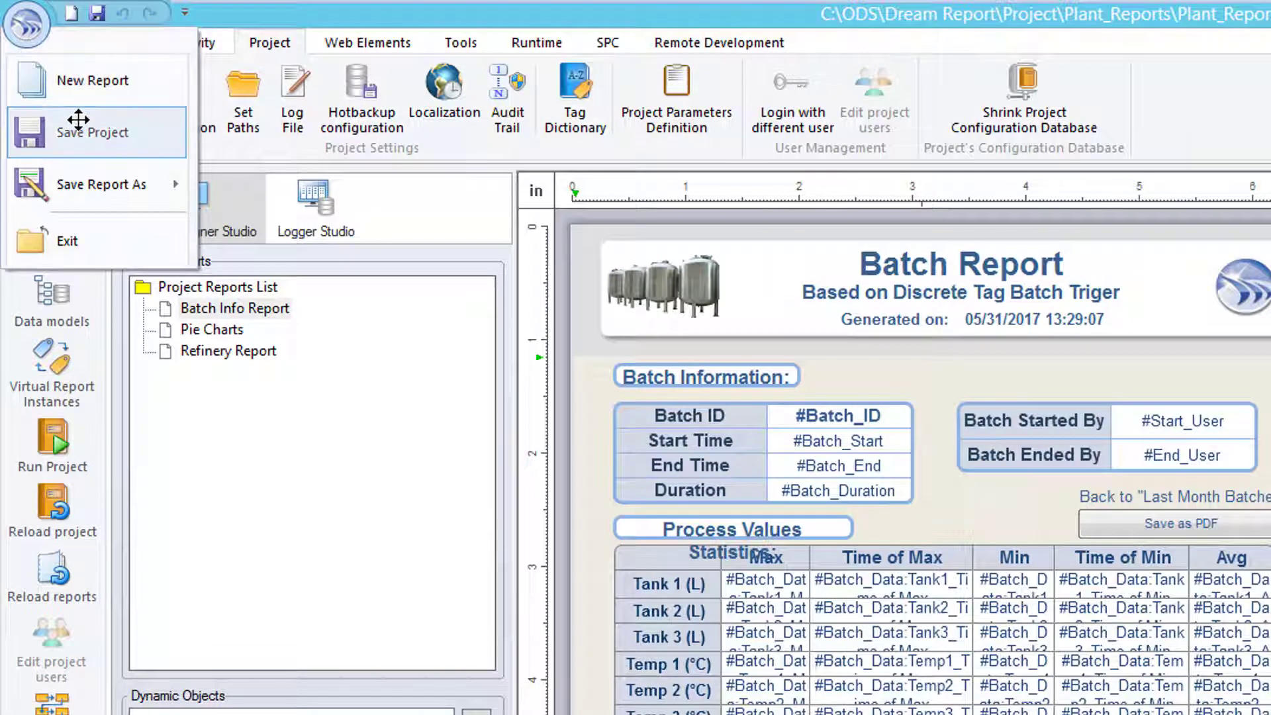
left_click(99, 12)
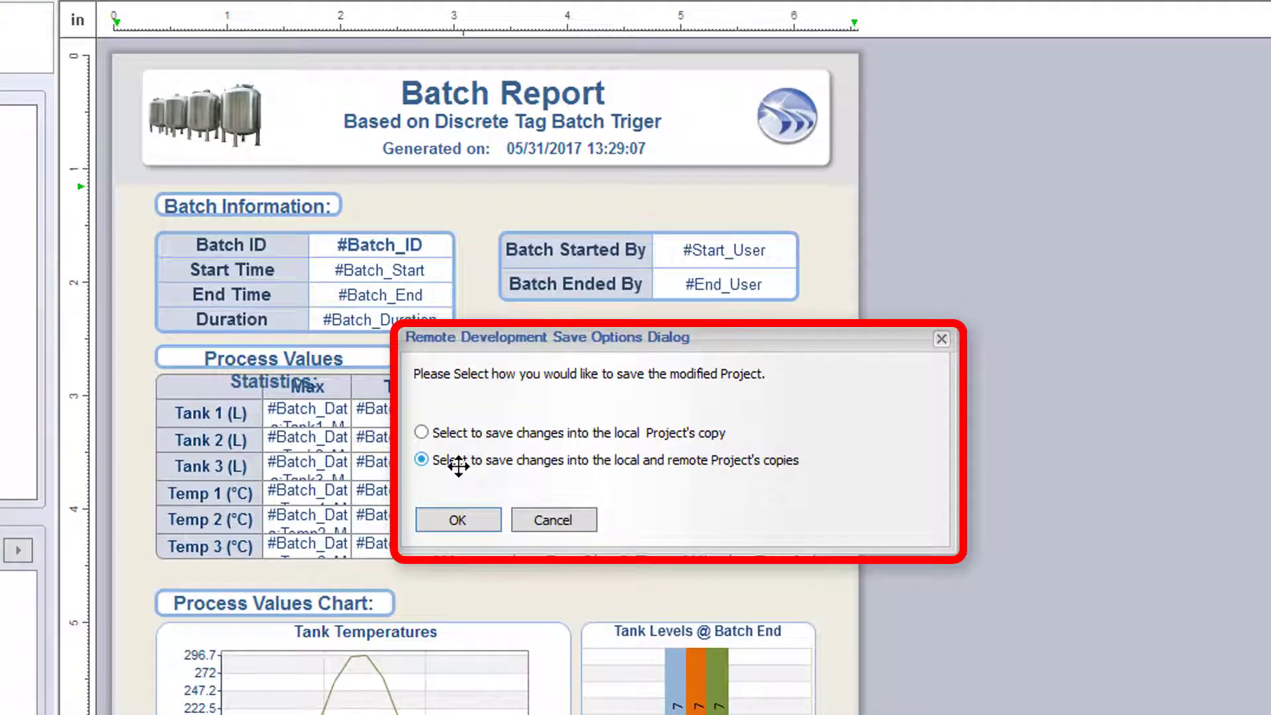
left_click(555, 434)
left_click(550, 459)
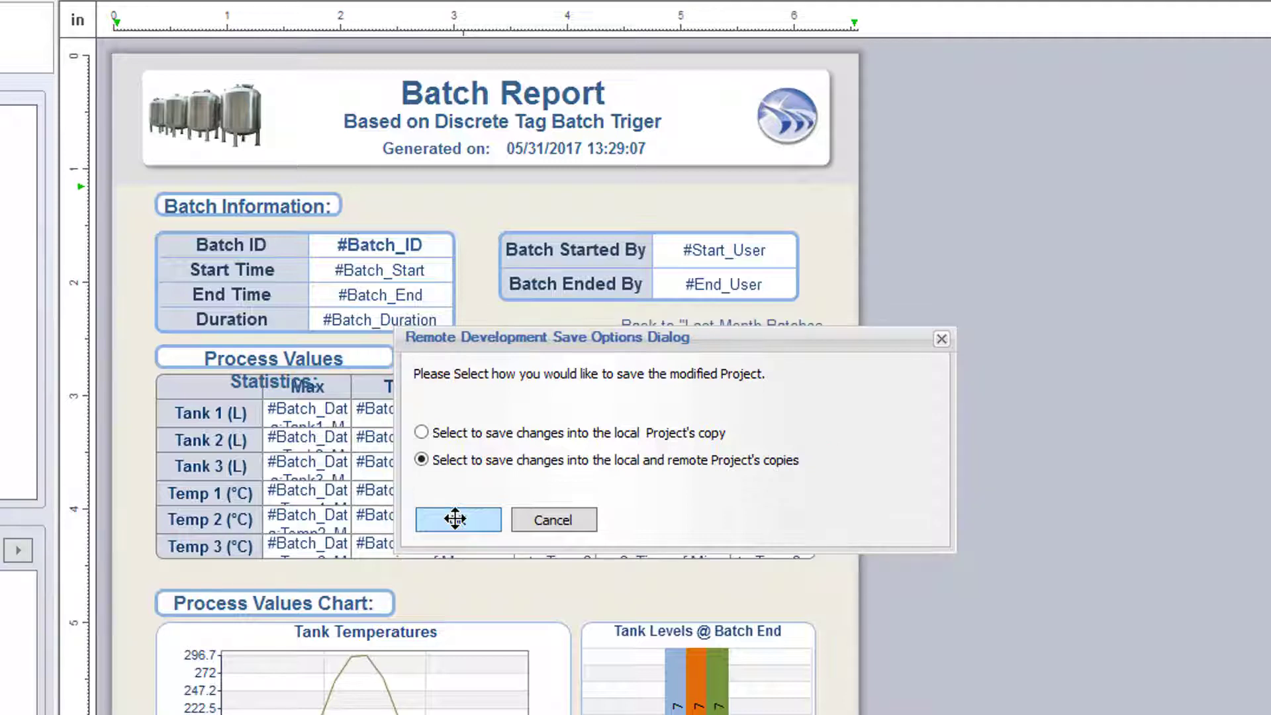
left_click(455, 518)
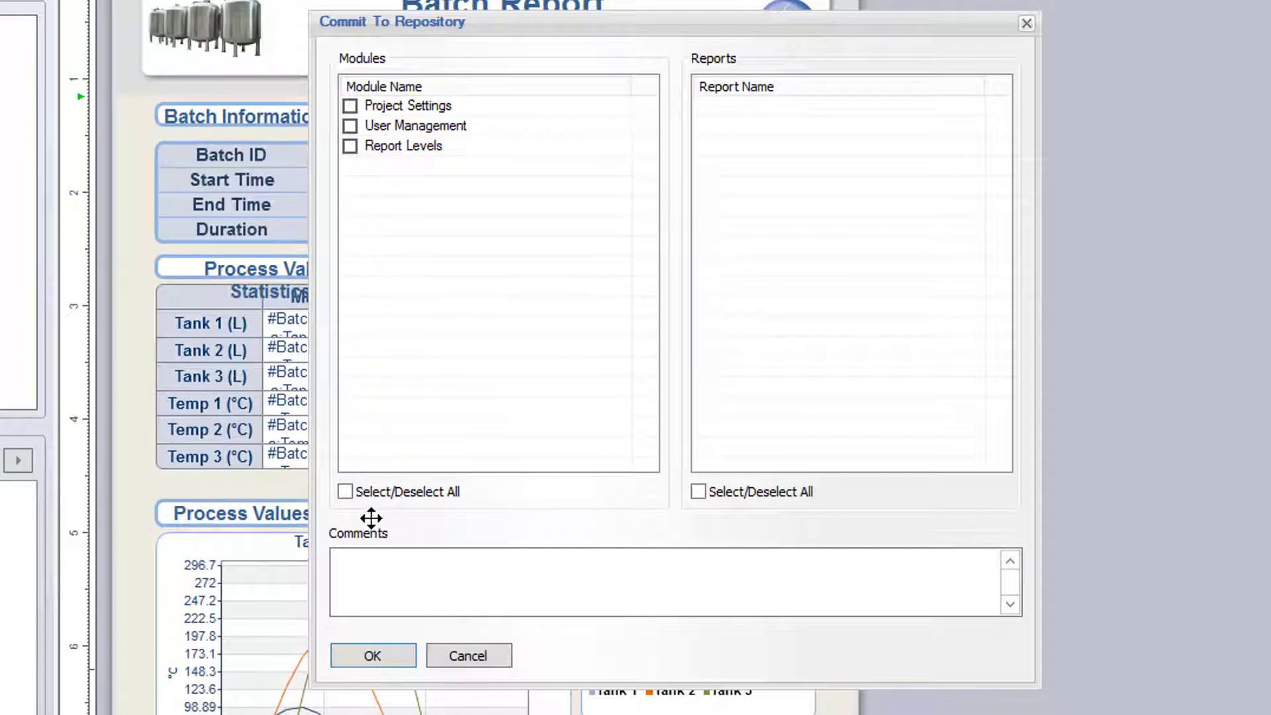
- Commit all three modules to the repository with the comment 'Added user authentication'
left_click(345, 492)
left_click(386, 555)
type("Added user authenticat")
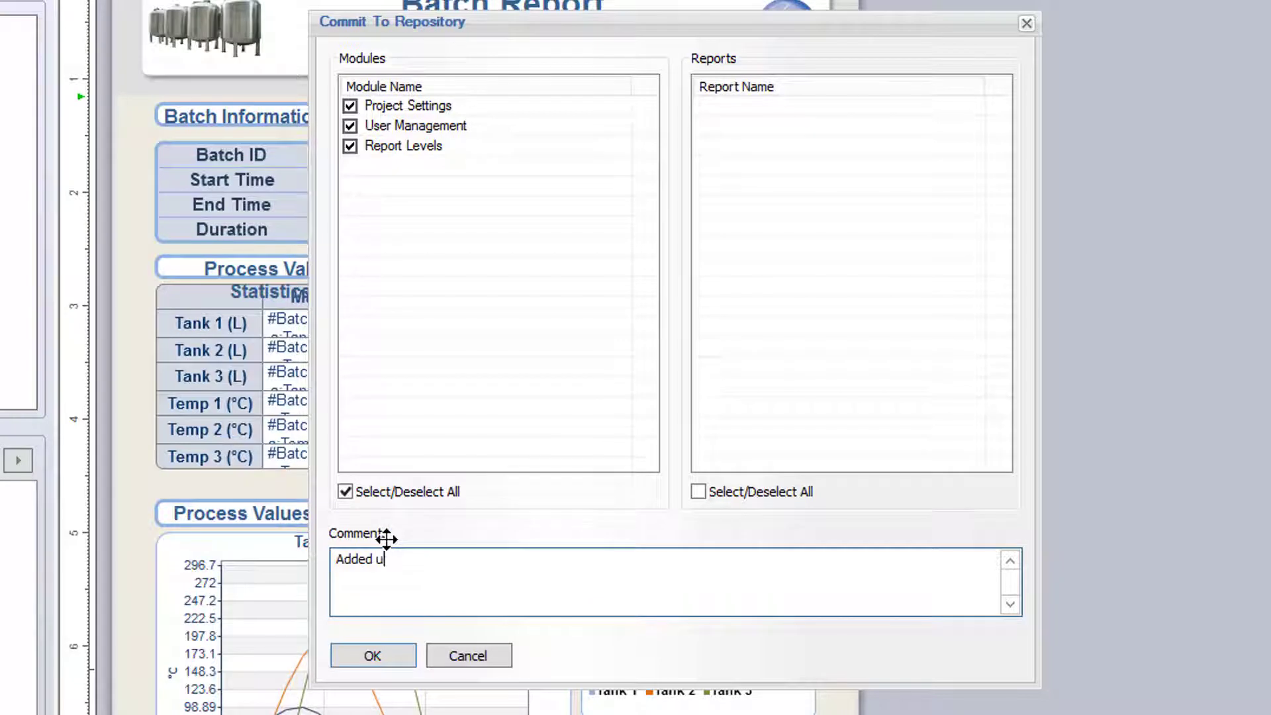
type("ion")
left_click(387, 654)
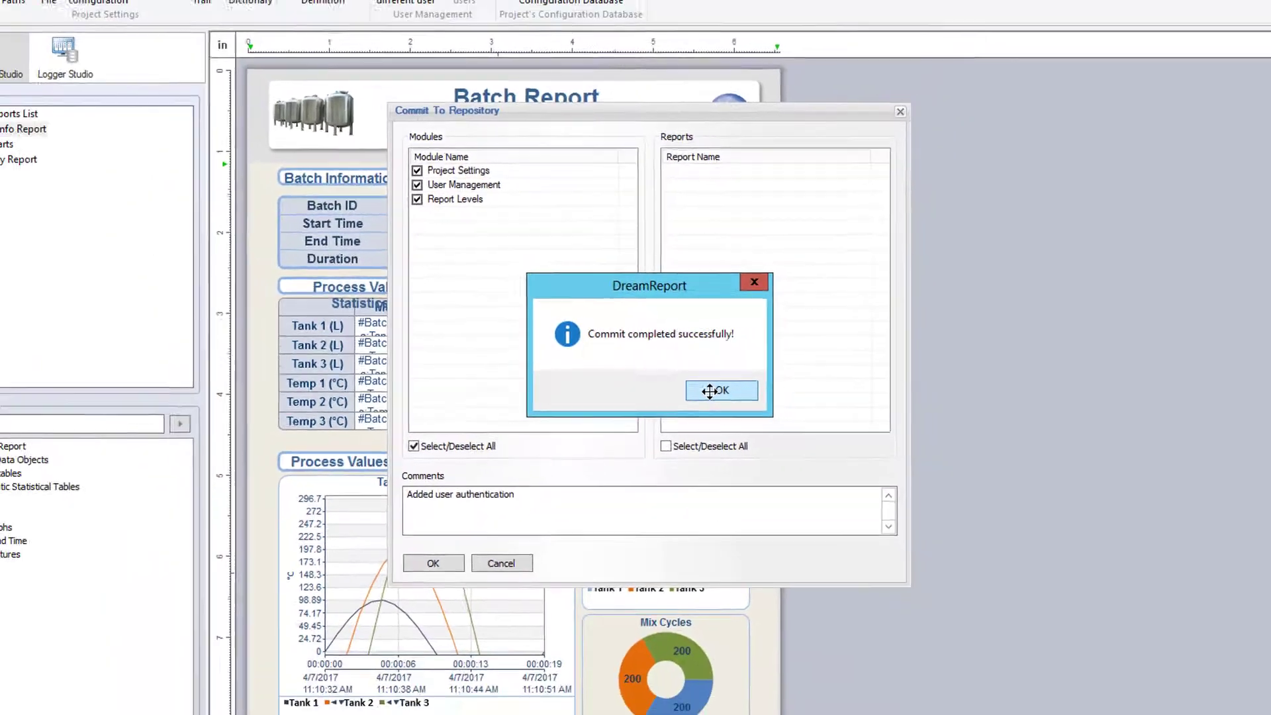
left_click(760, 414)
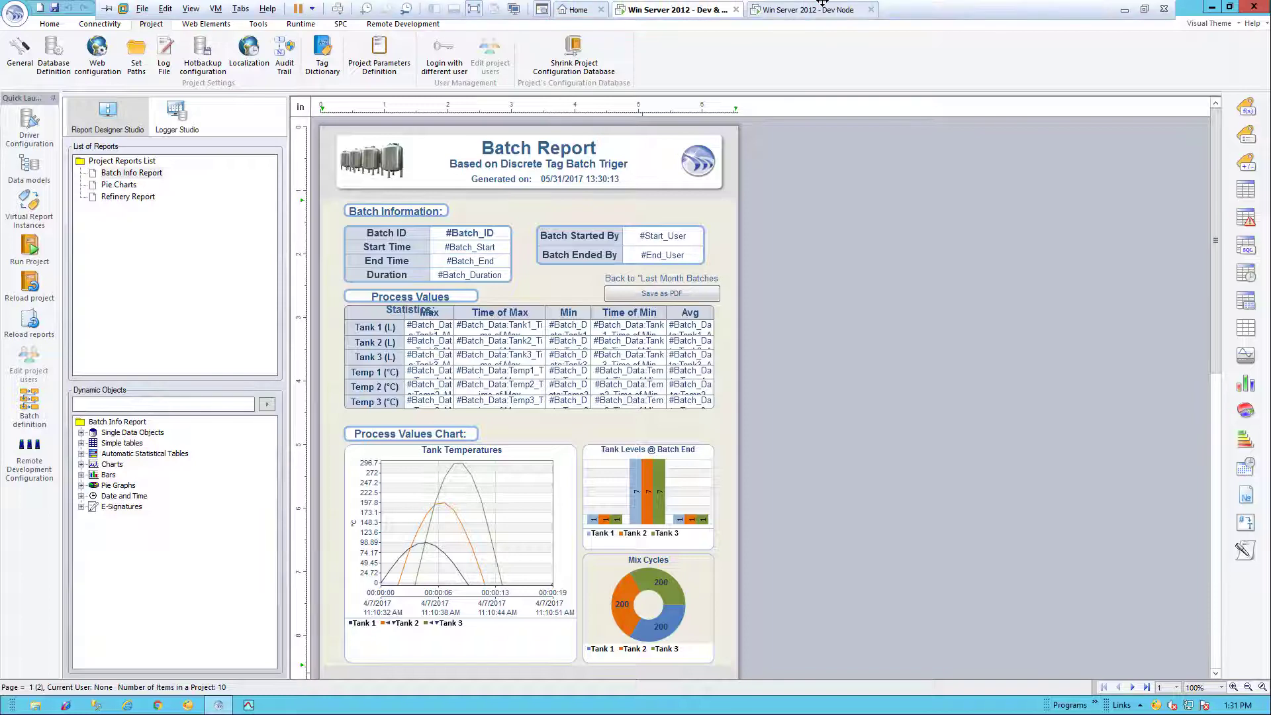
- Switch to the 'Win Server 2012 - Dev Node' virtual machine
left_click(788, 9)
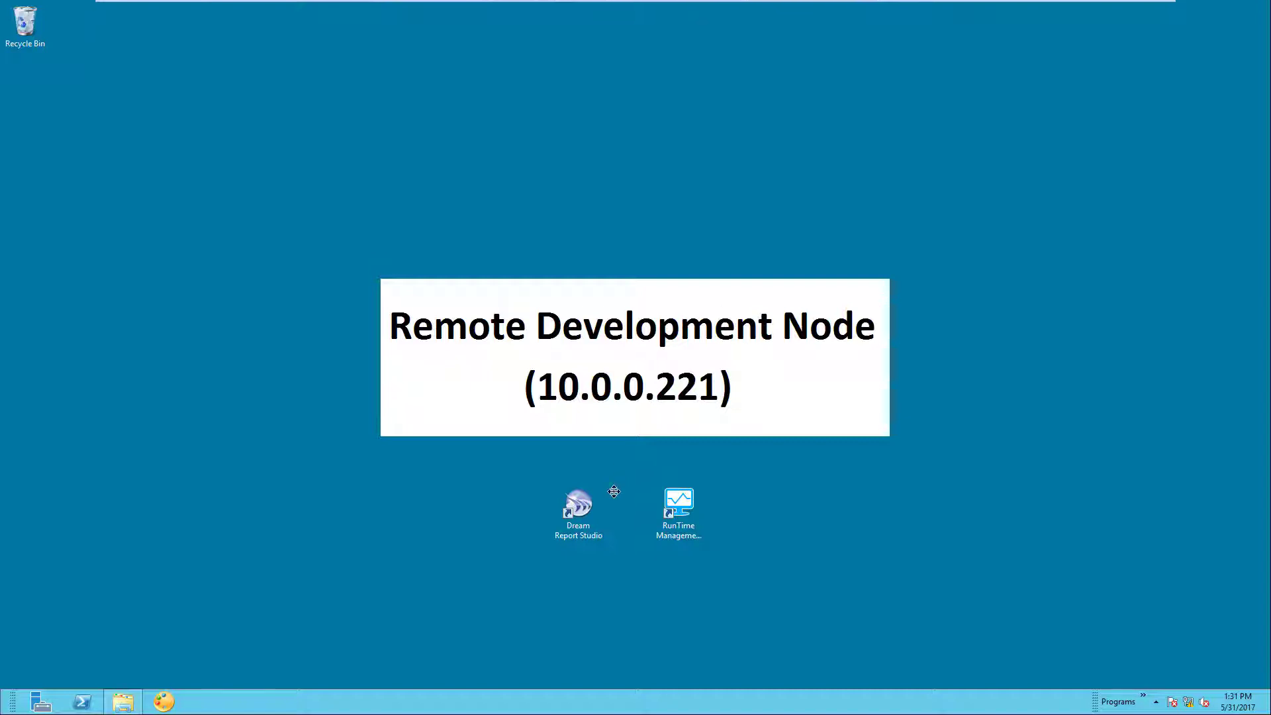
- Launch Dream Report Studio on the remote node in evaluation mode
left_click(580, 513)
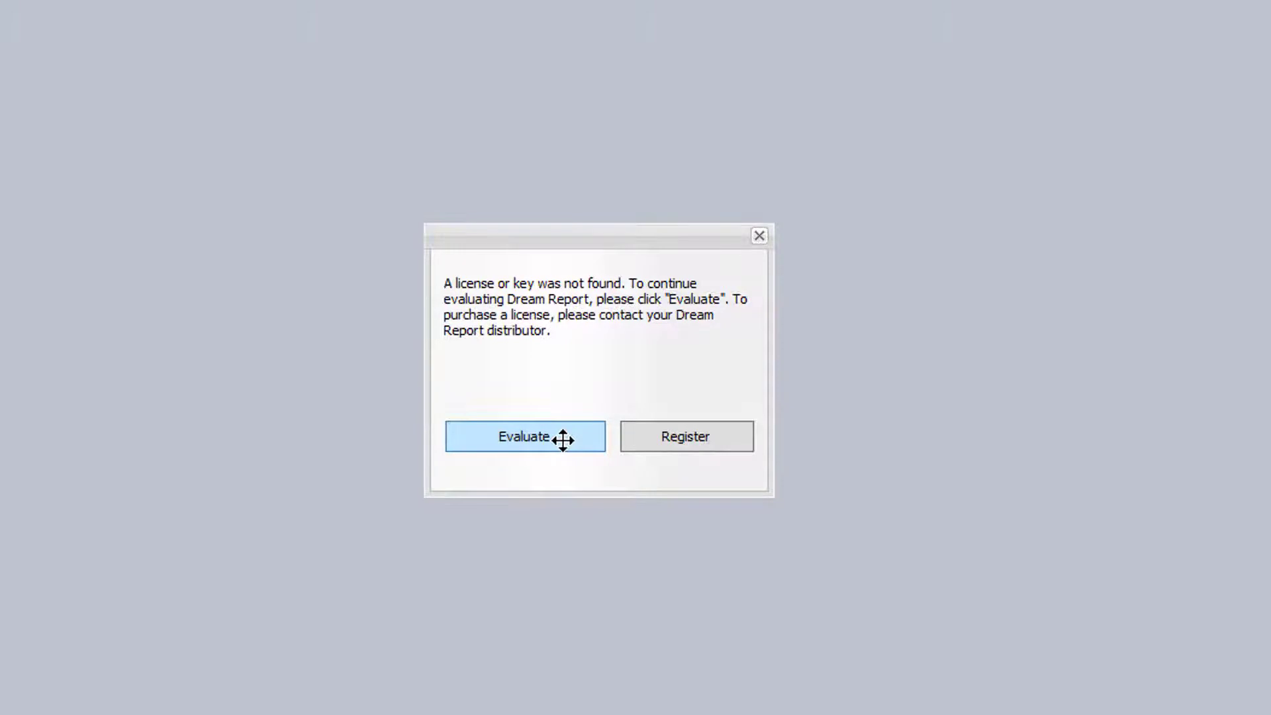
left_click(563, 440)
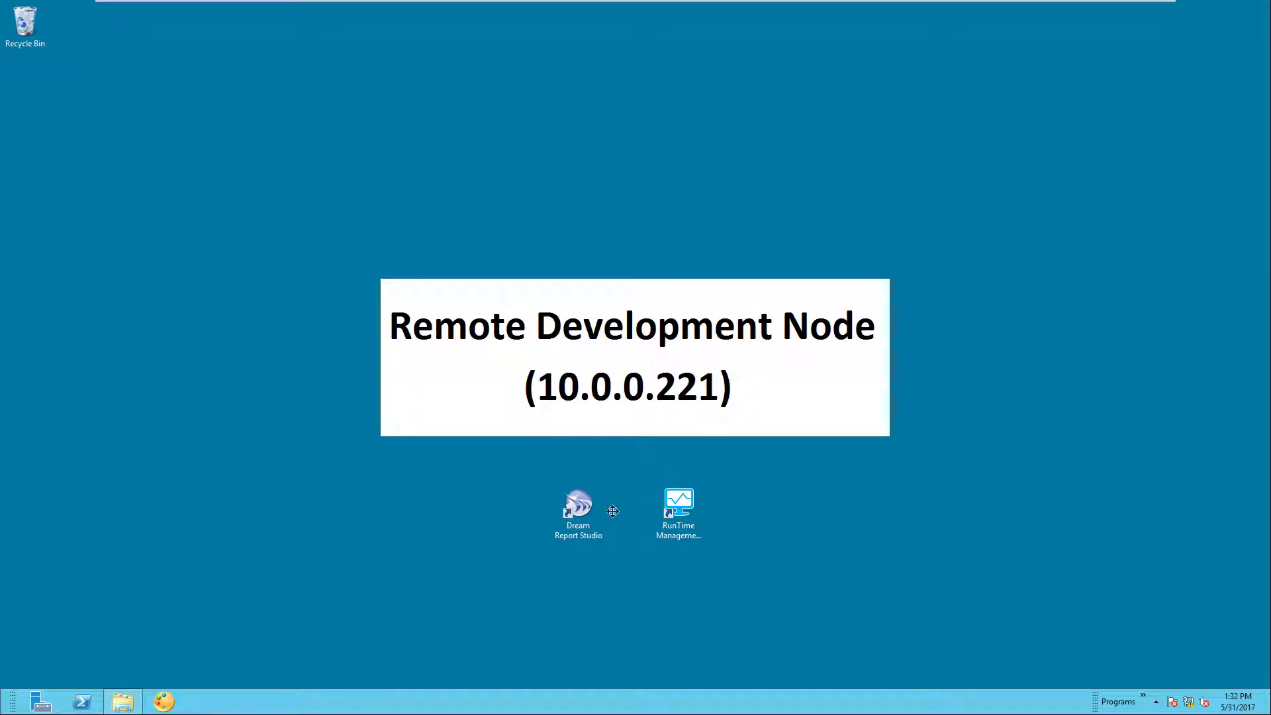
left_click(571, 505)
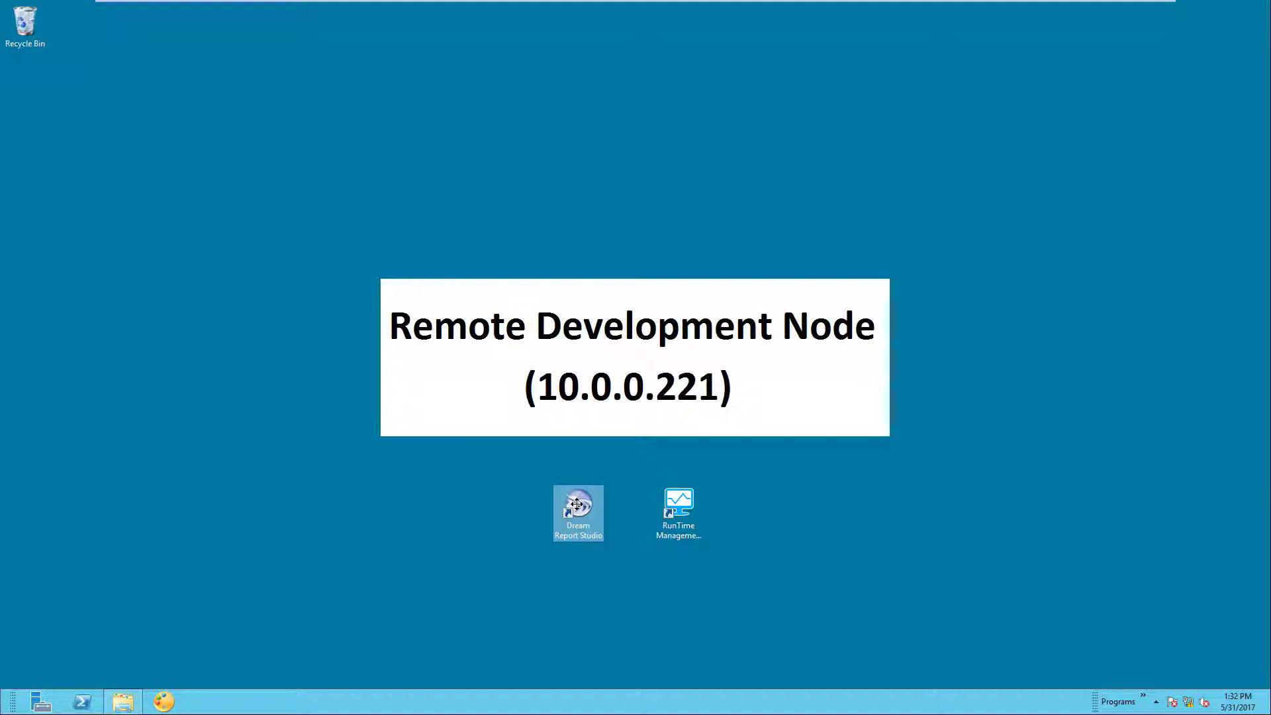
double_click(576, 504)
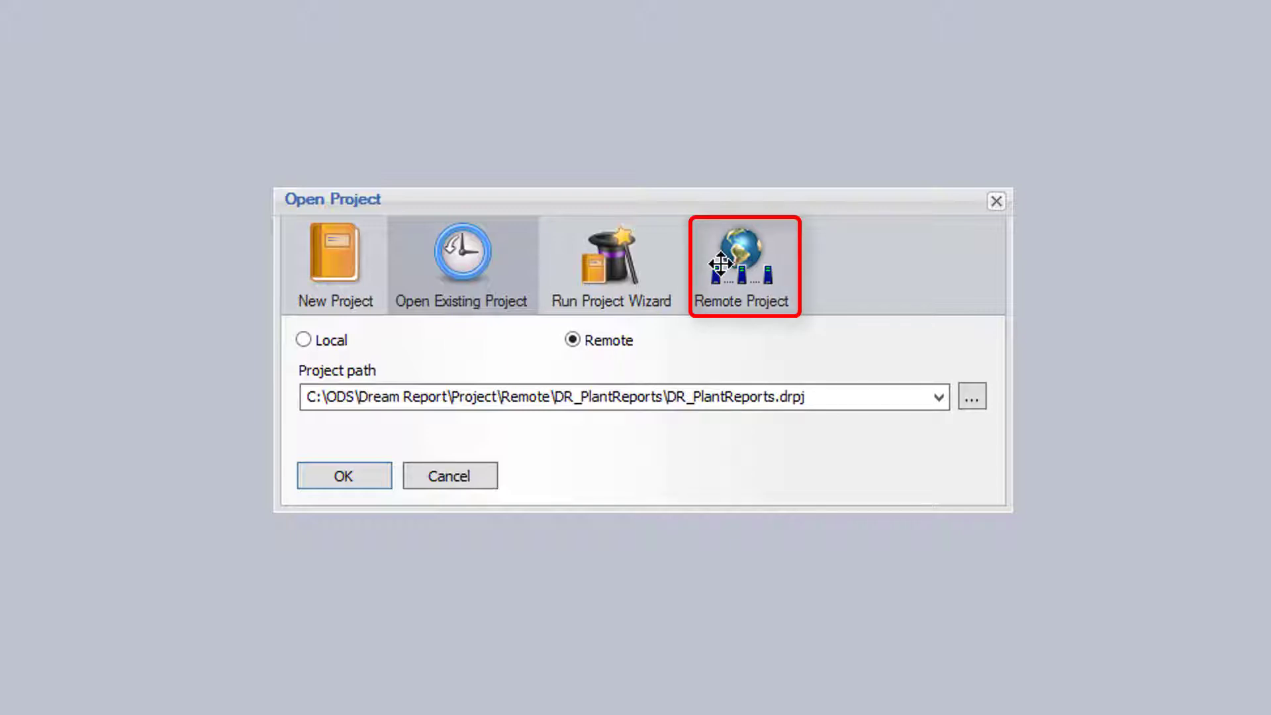
- Open the Remote Project Settings from the Remote Project tab of Open Project
left_click(720, 265)
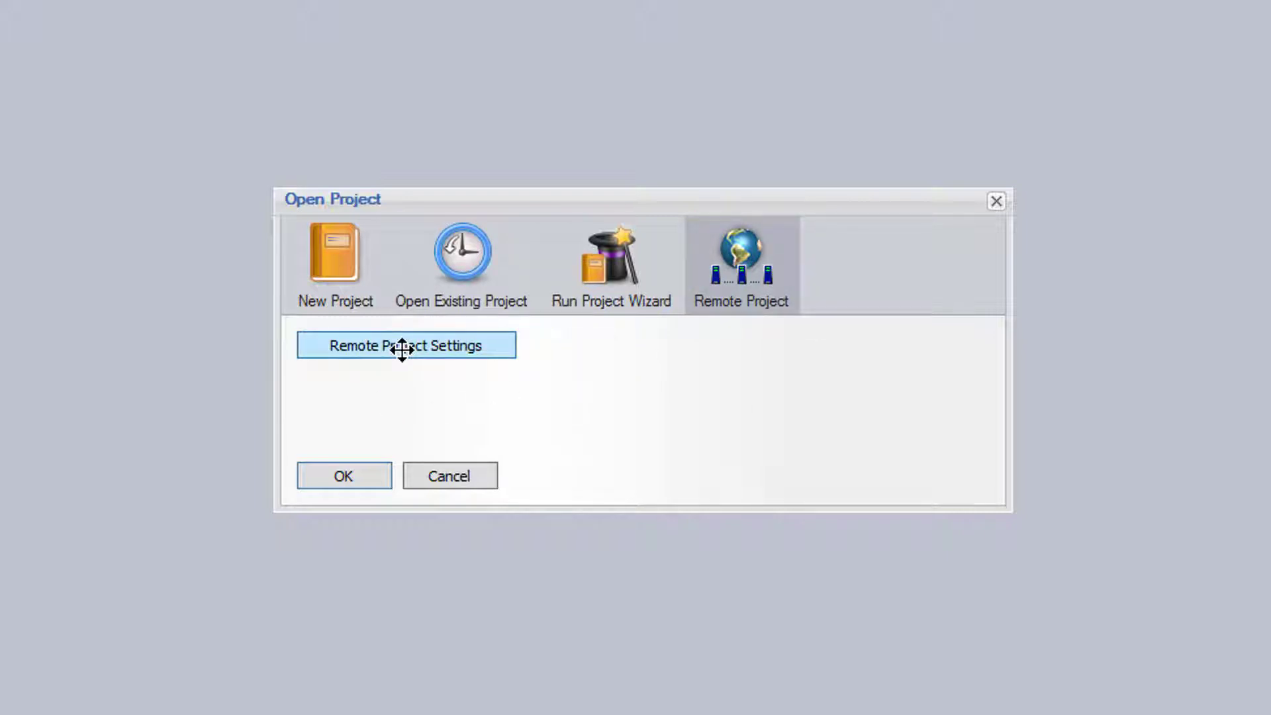
left_click(402, 350)
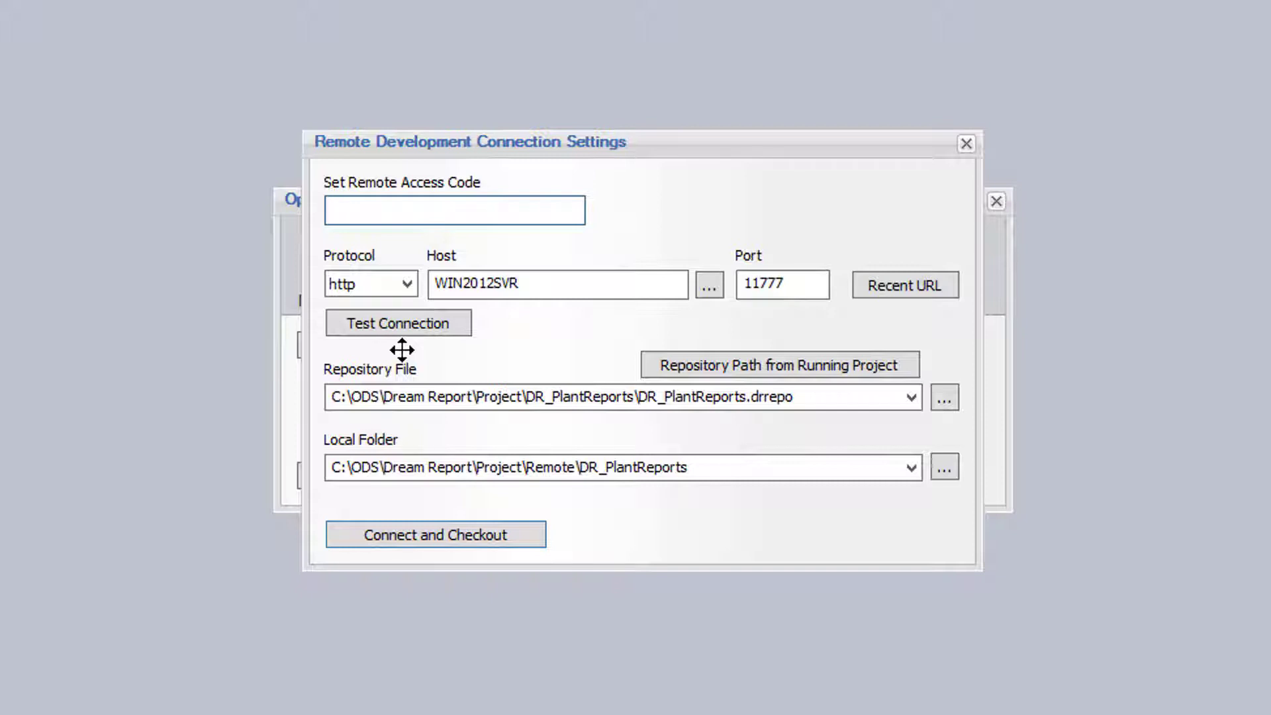
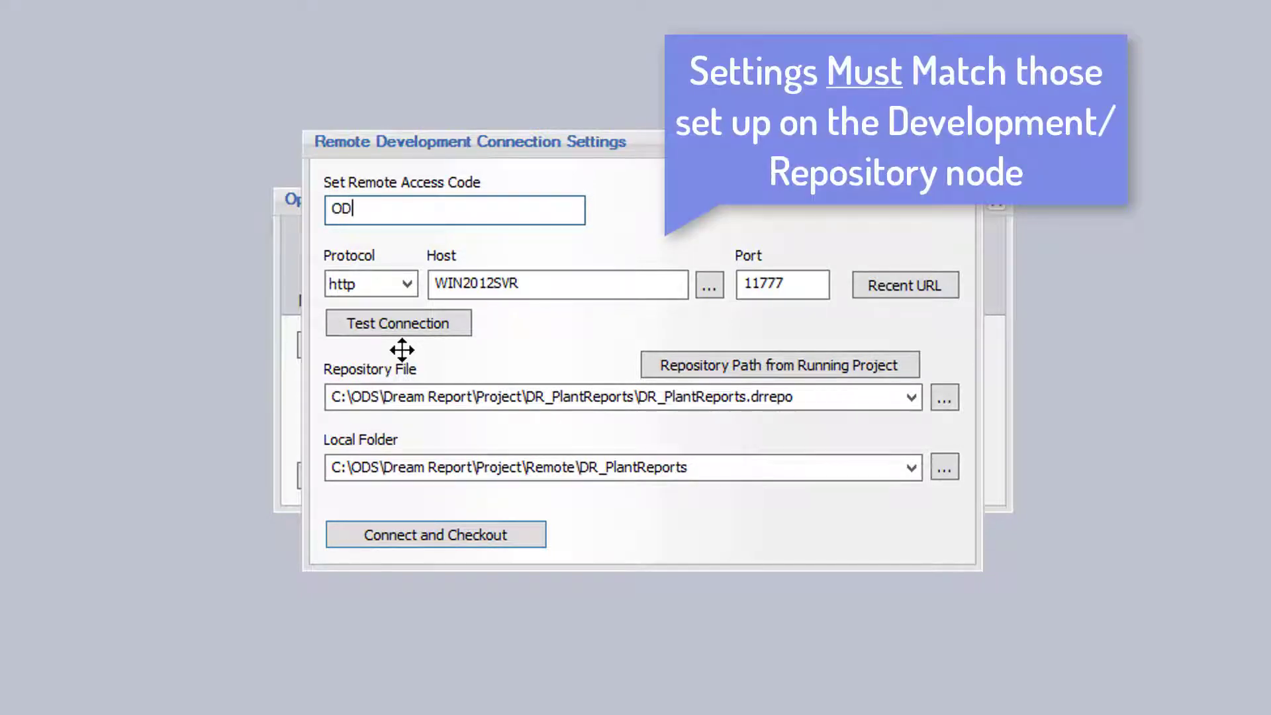
- Enter the remote access code and change the host to 10.0.0.170
key("Tab")
key("Tab")
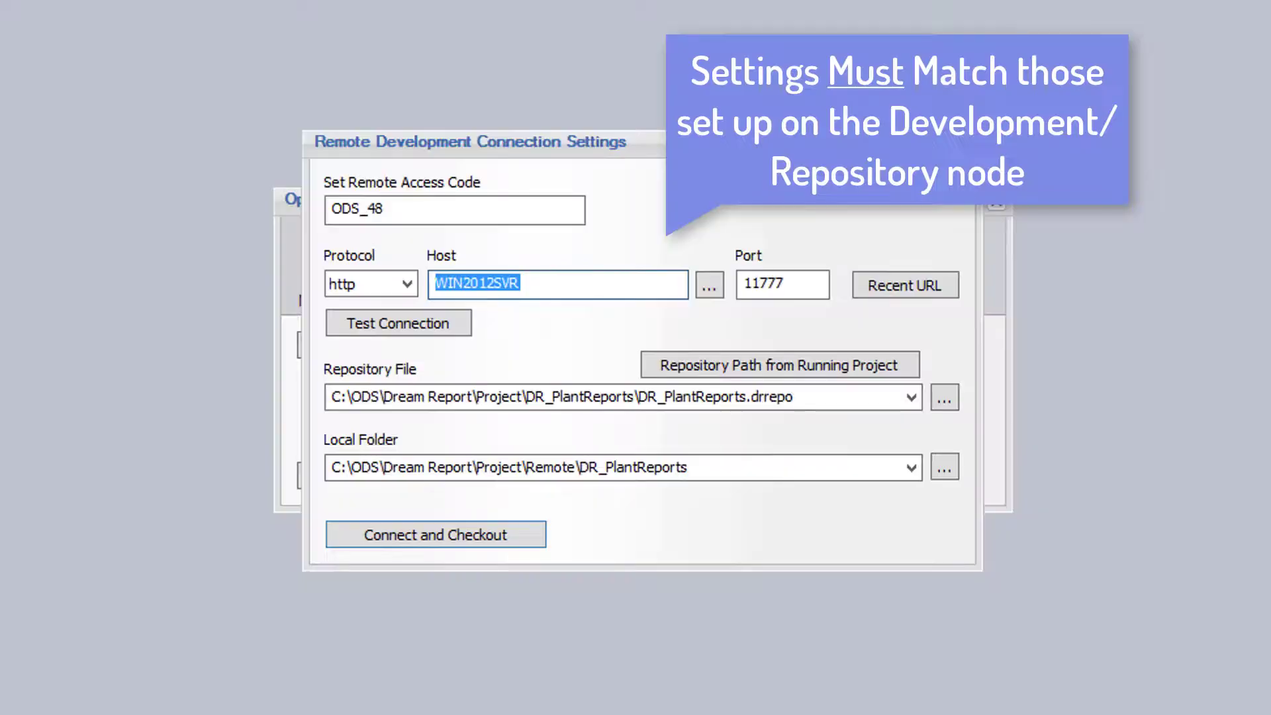
type("10.0.0.")
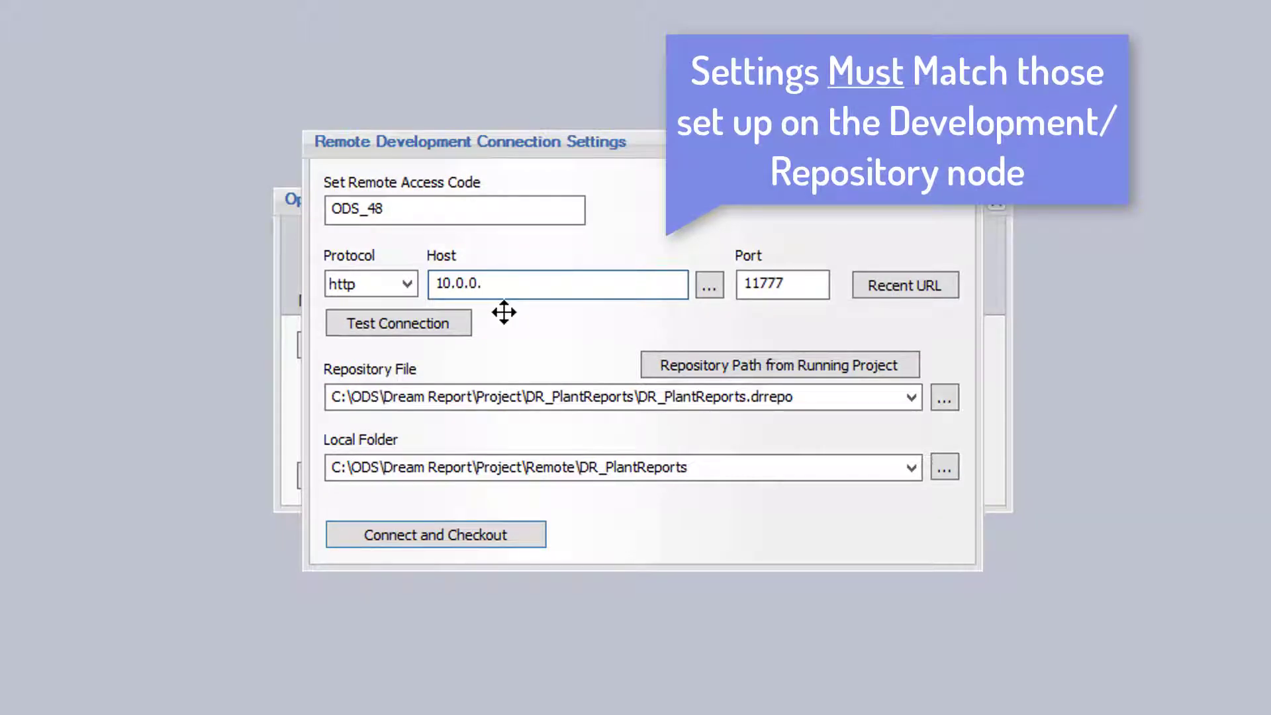
type("170")
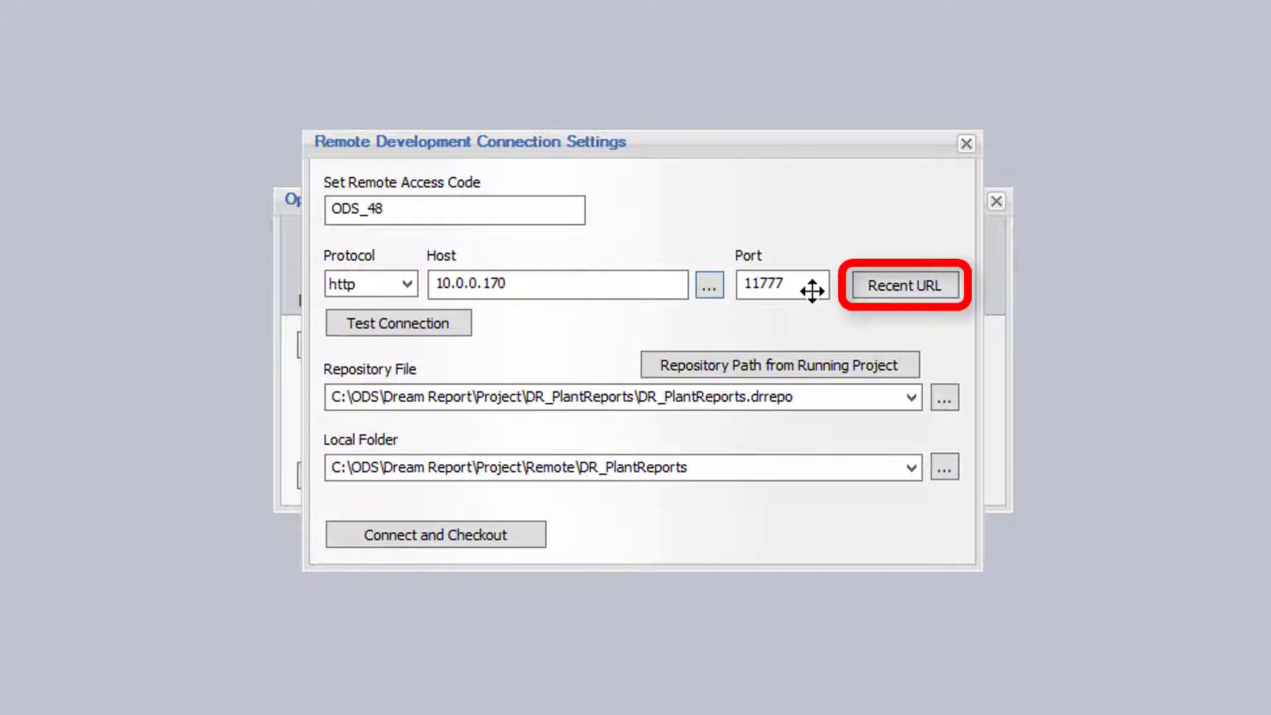
- Review the recent server URLs unchanged, then confirm a successful connection test to 10.0.0.170:11777
left_click(907, 292)
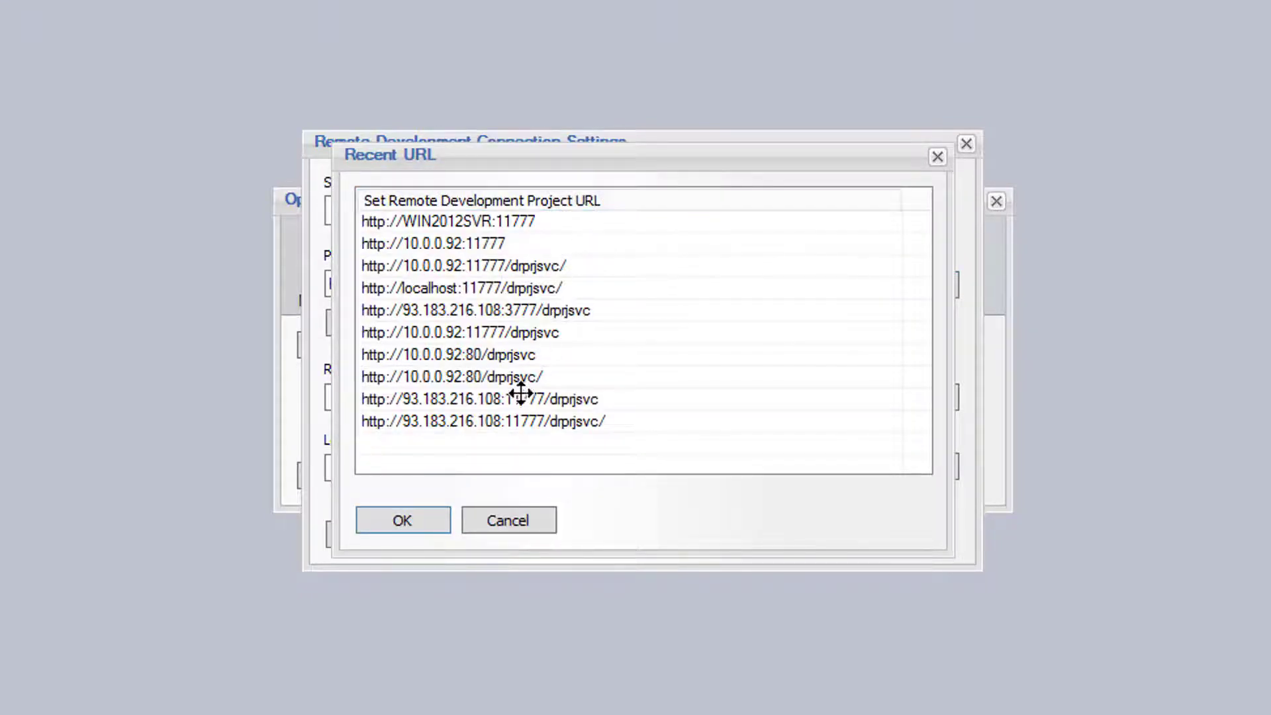
left_click(536, 517)
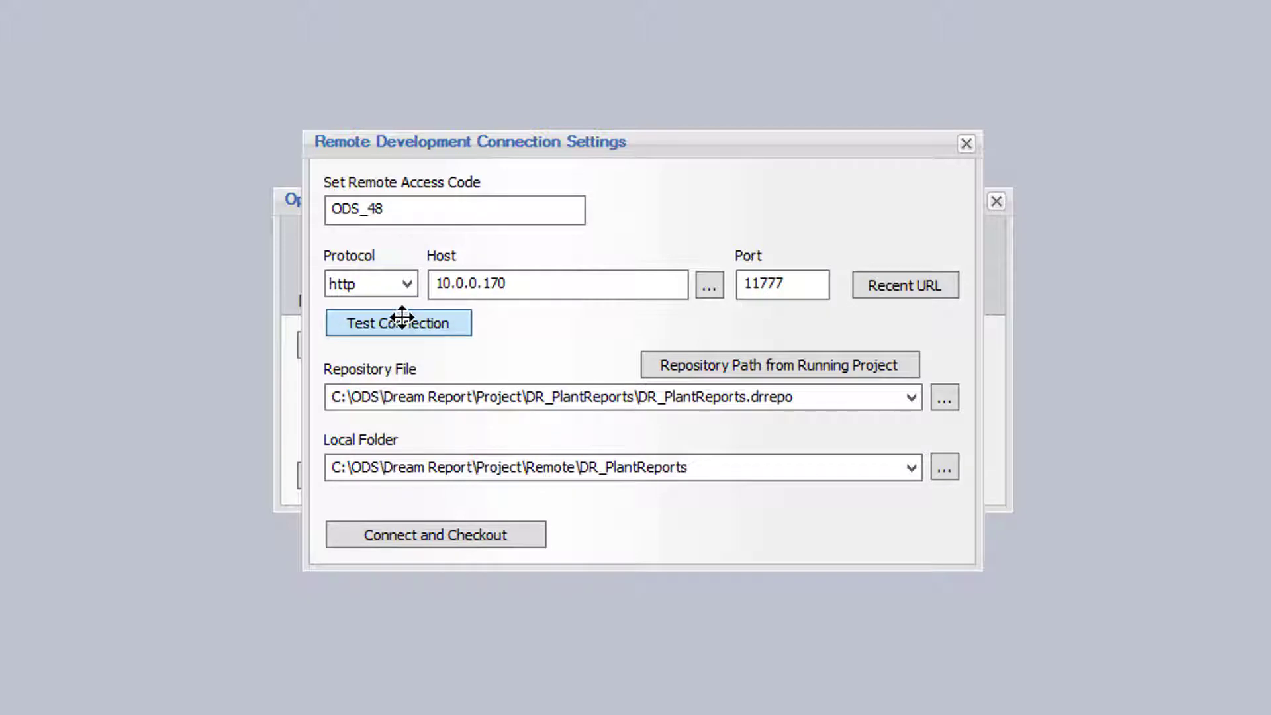
left_click(402, 318)
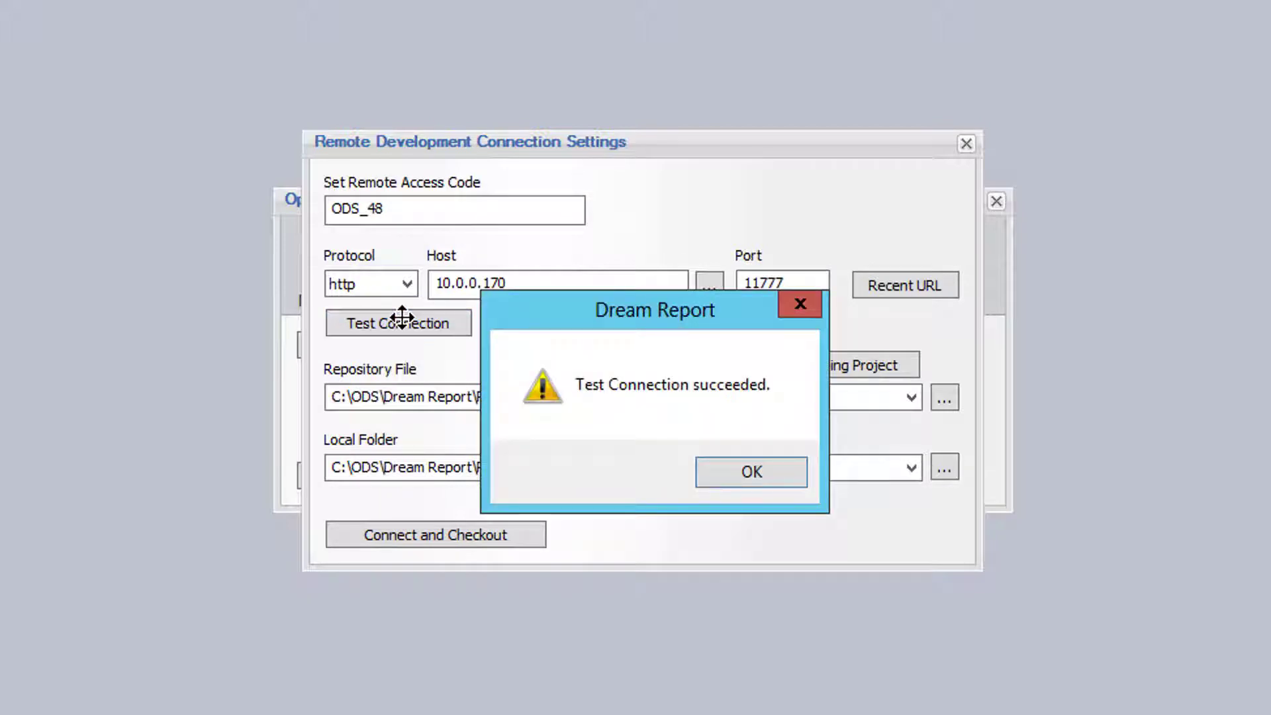
left_click(751, 471)
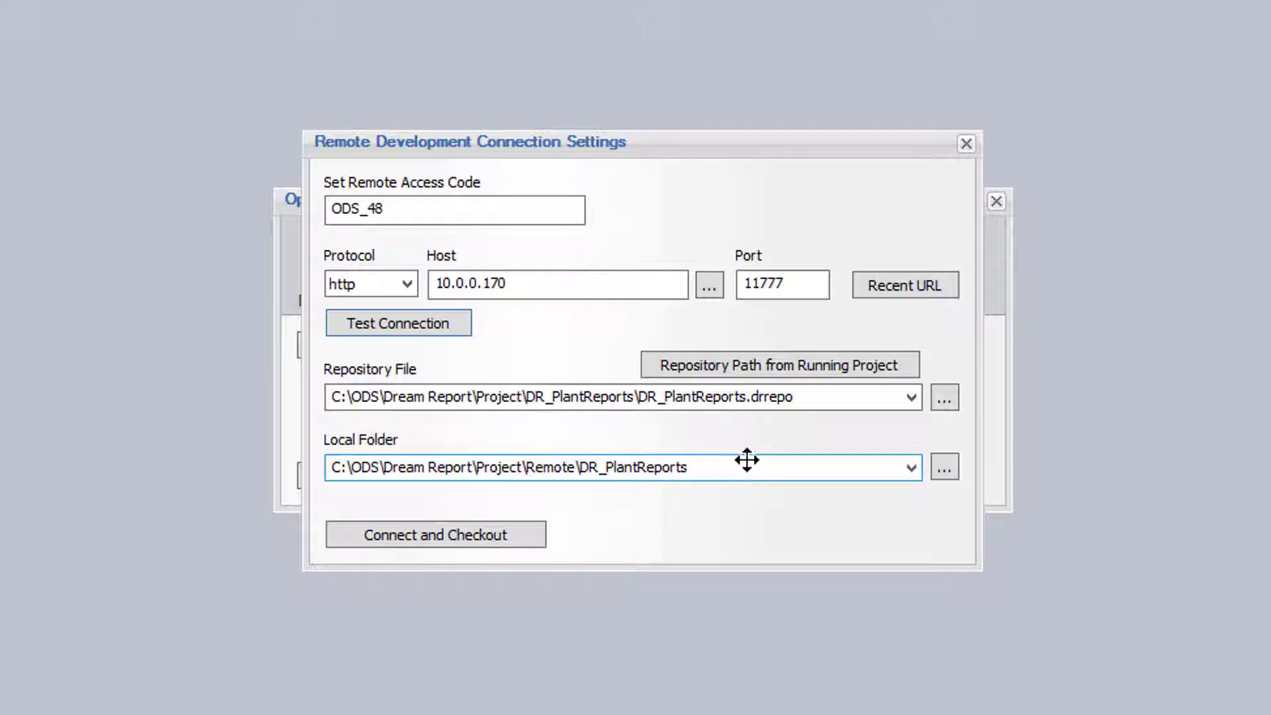
left_click(888, 366)
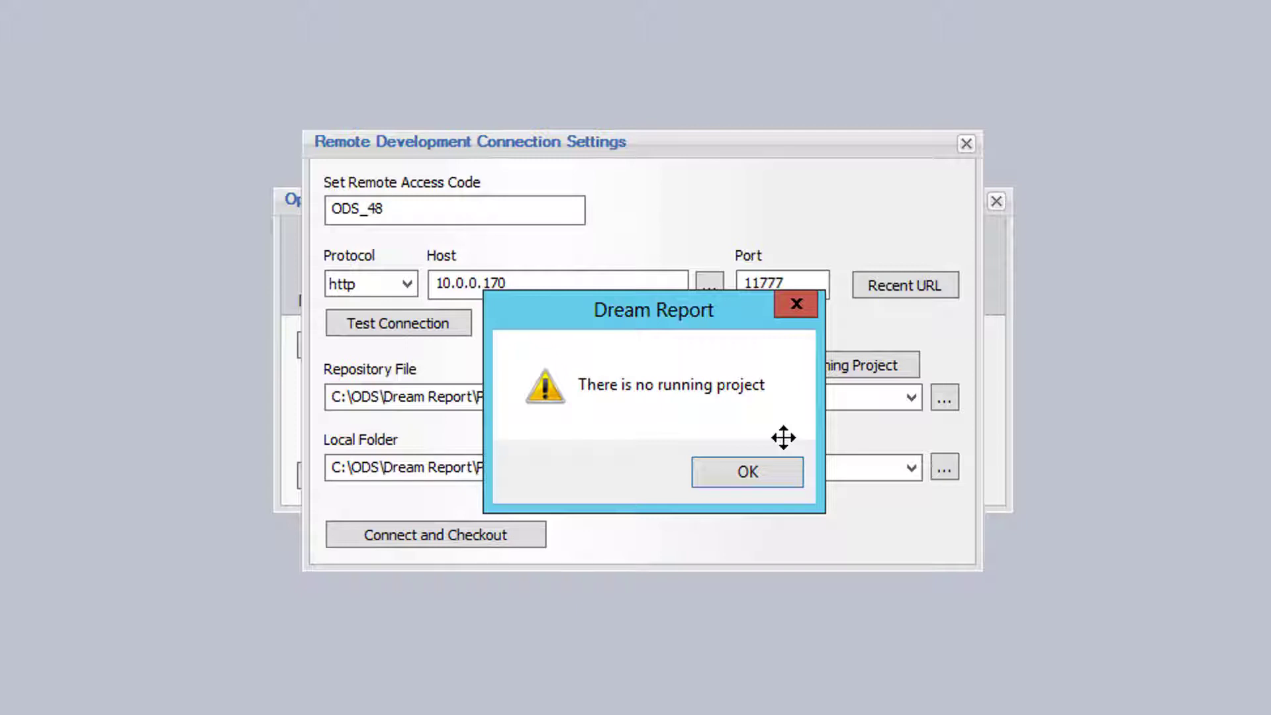
left_click(769, 472)
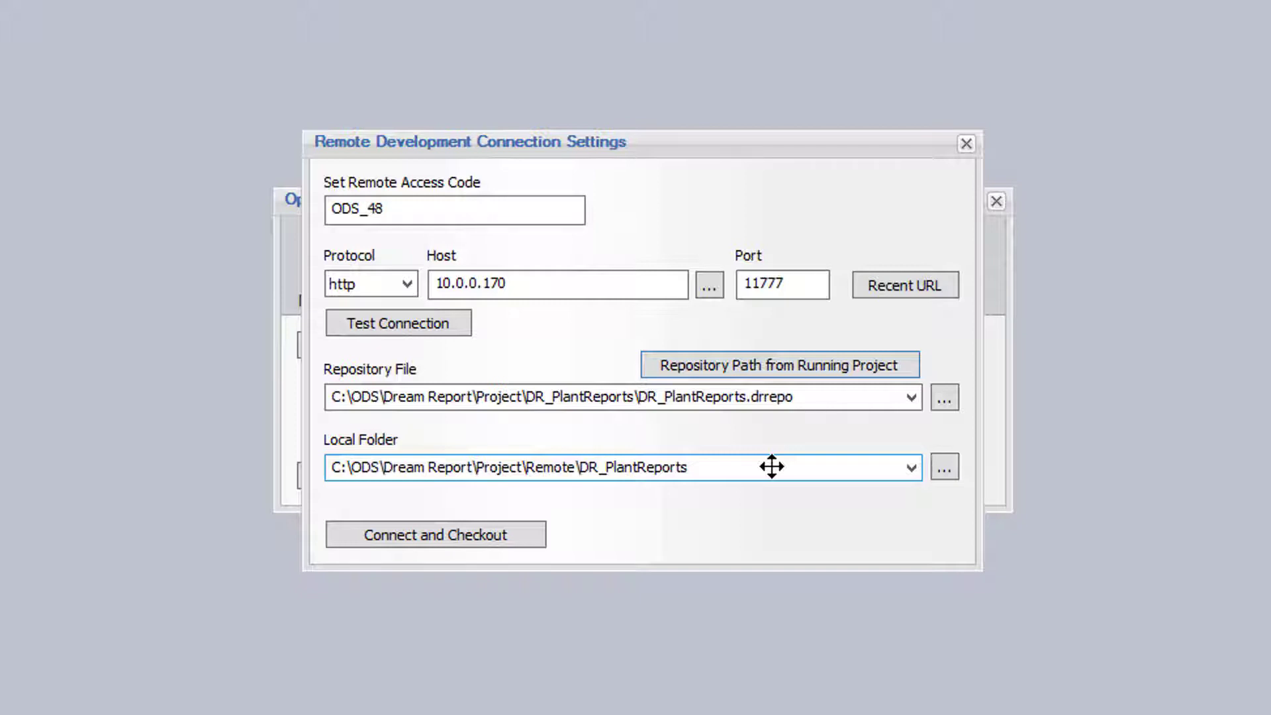
- Browse the server's C: drive to ODS\Dream Report\Project\Plant_Reports and select Plant_Reports.drrepo
left_click(948, 397)
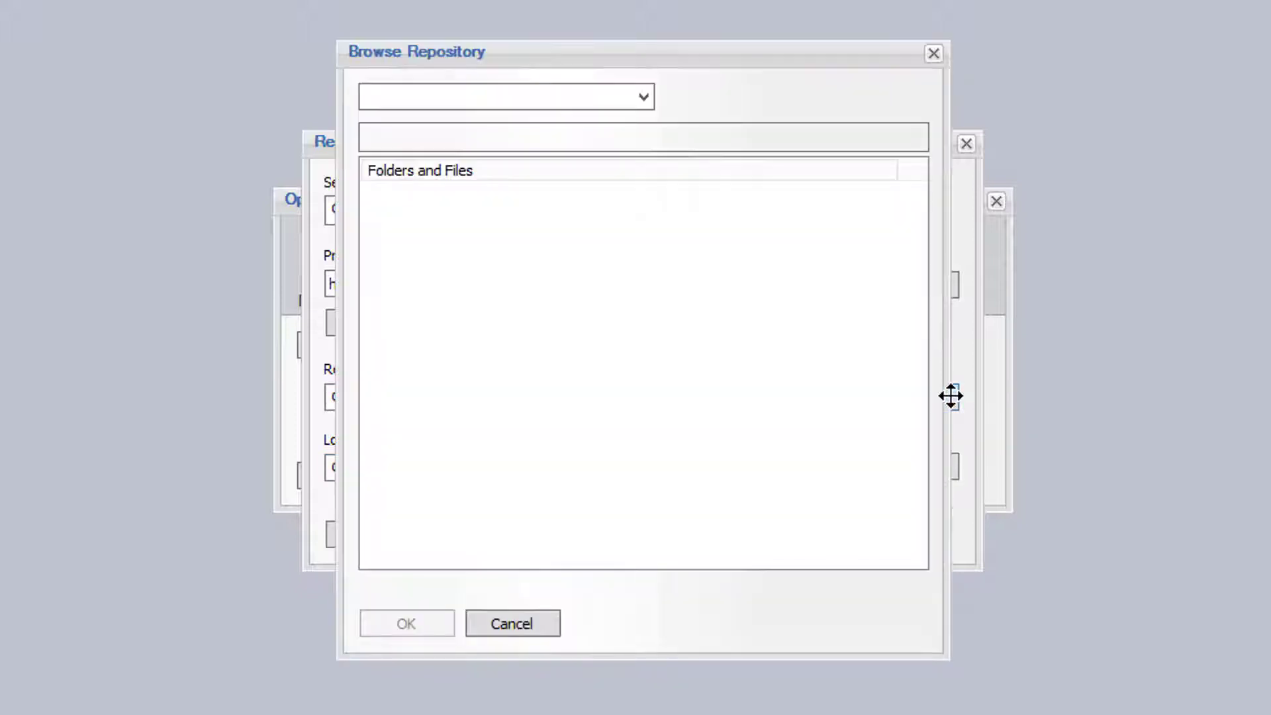
left_click(641, 98)
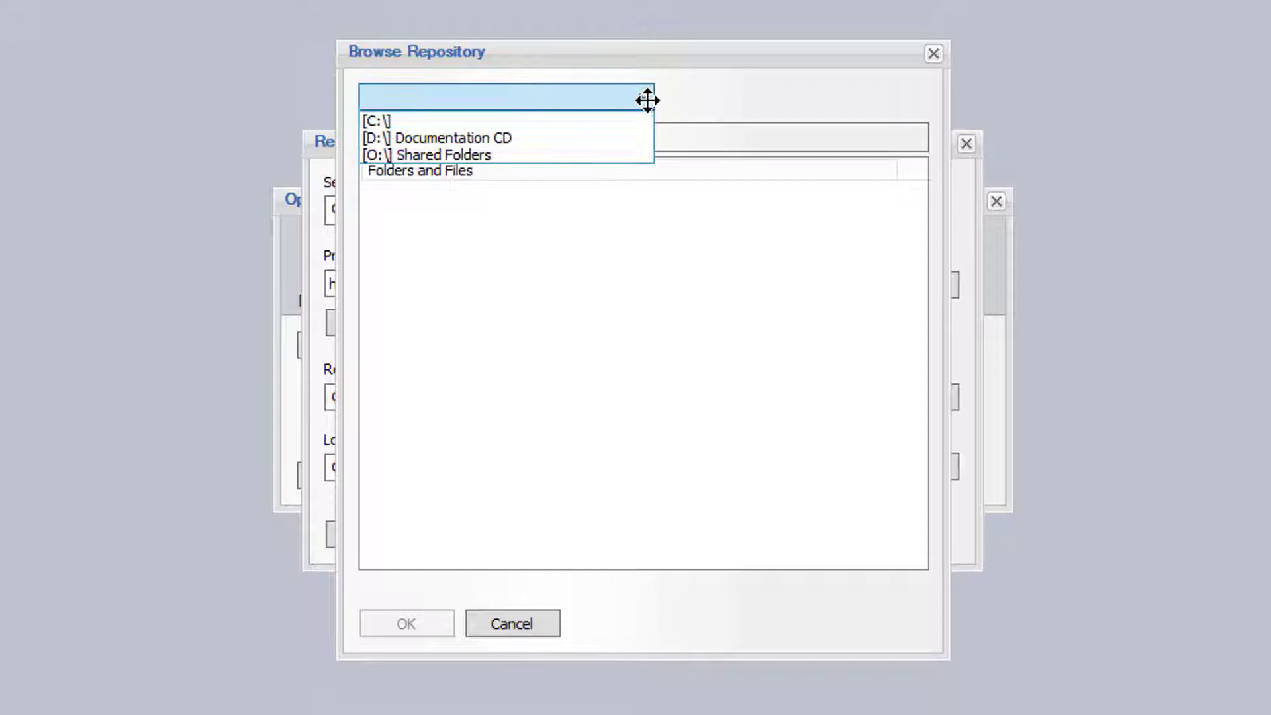
left_click(494, 121)
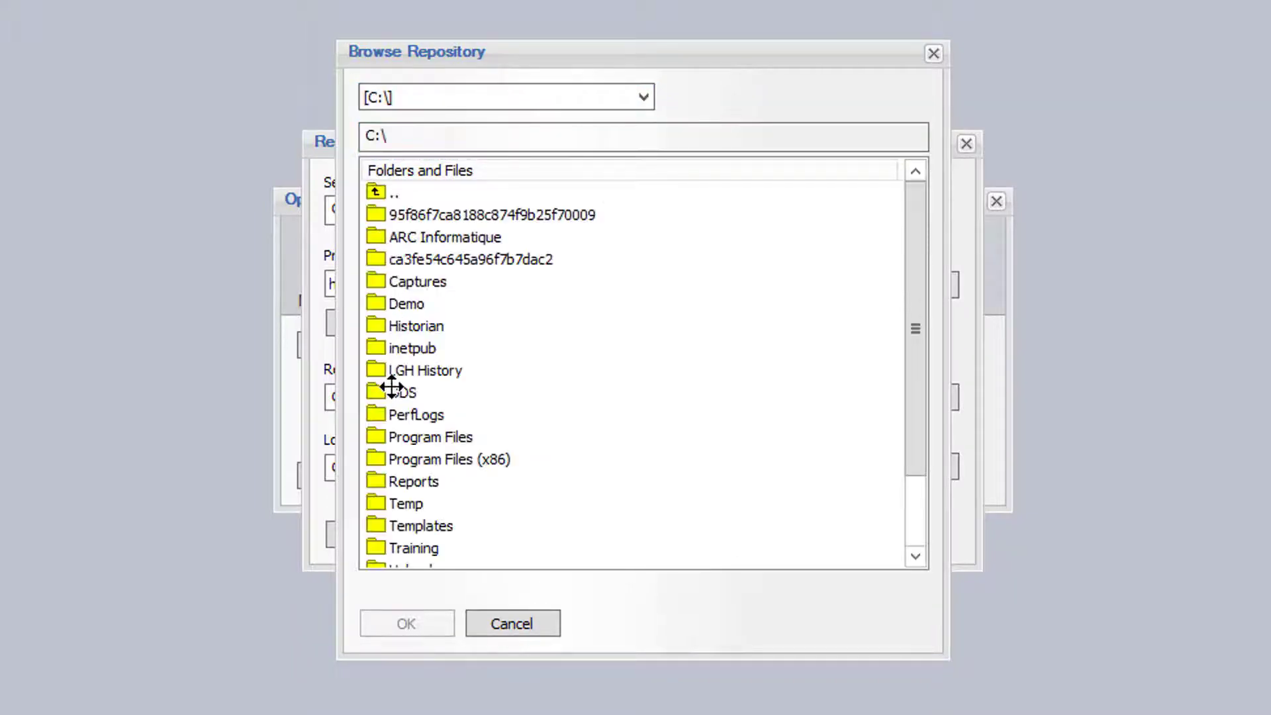
double_click(397, 392)
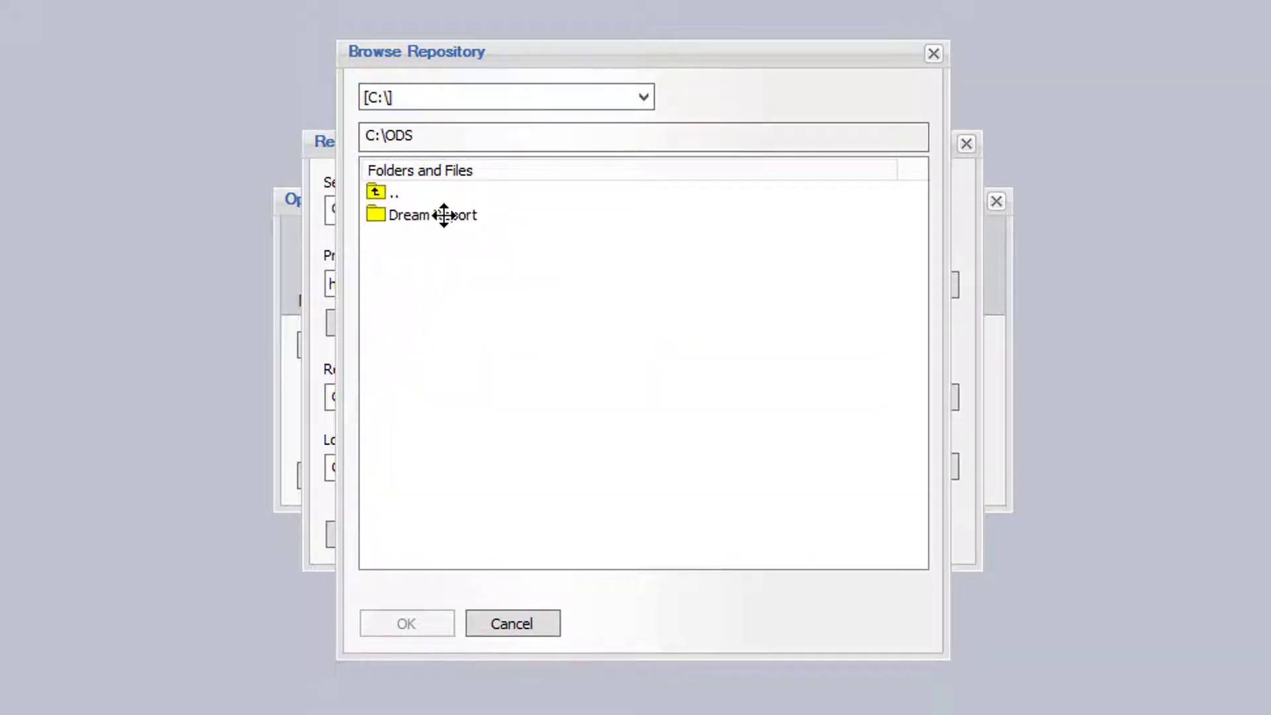
double_click(444, 215)
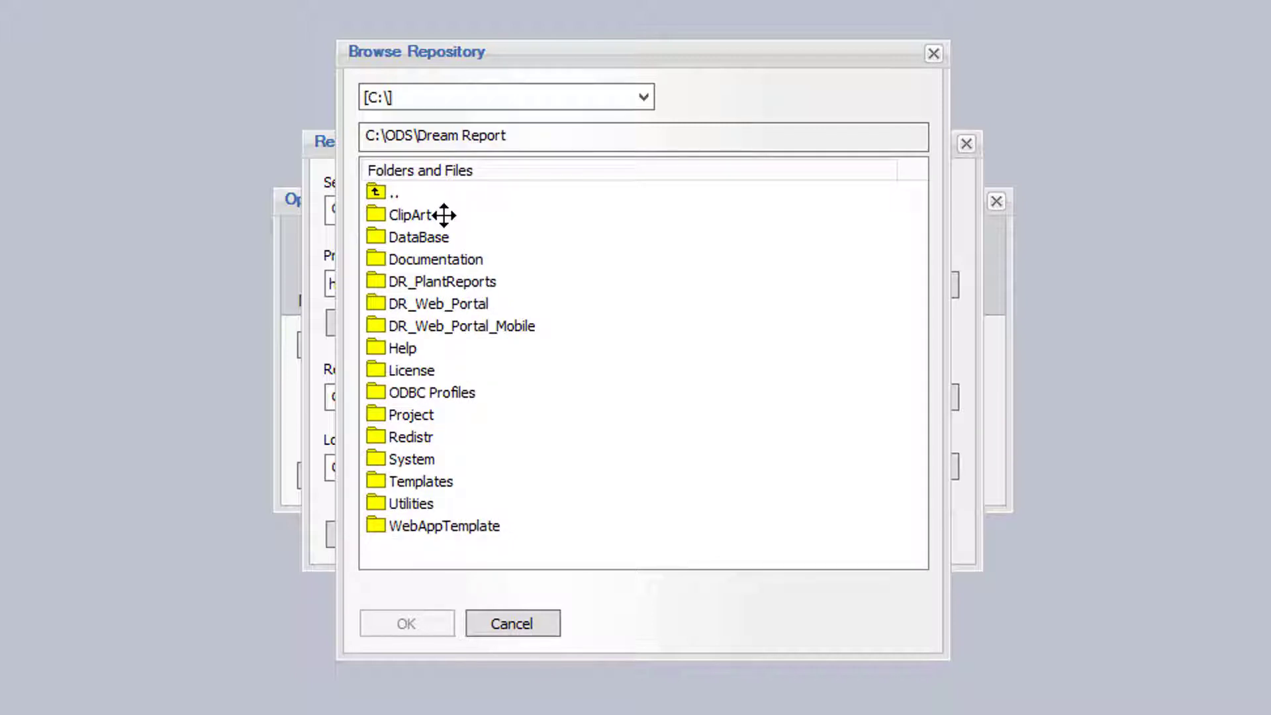
double_click(411, 413)
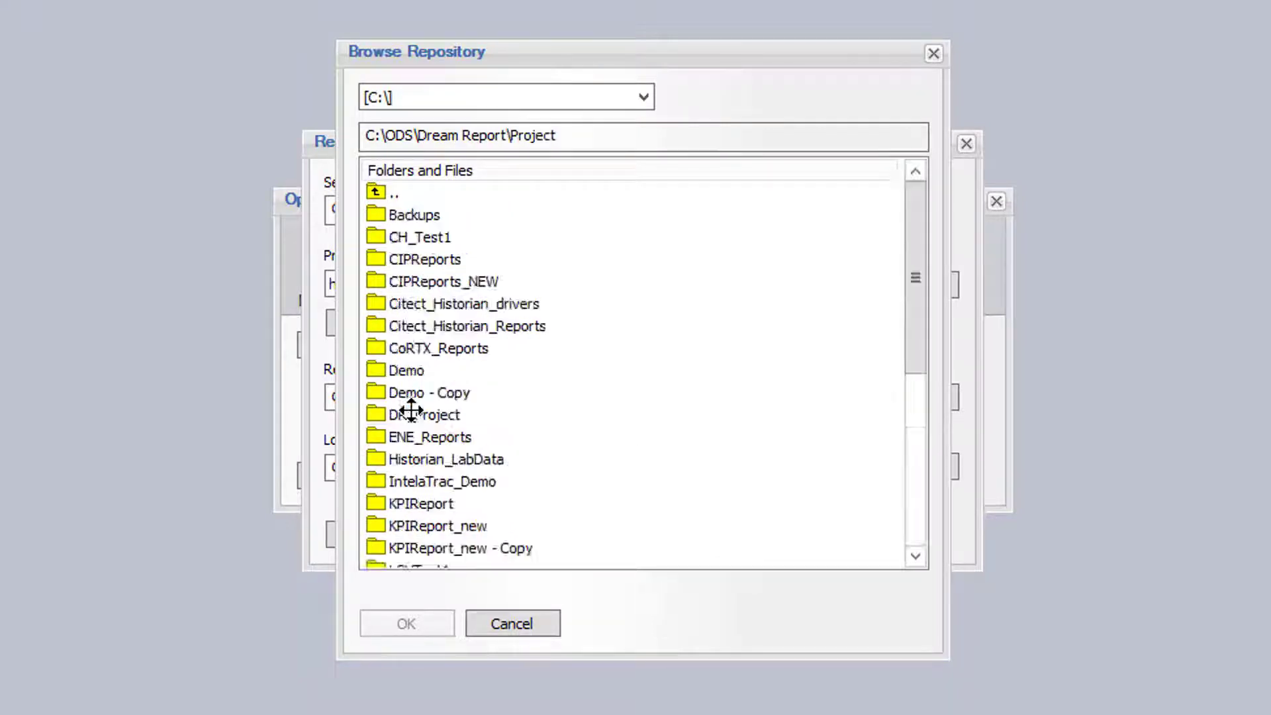
scroll(411, 411, "down", 5)
double_click(454, 301)
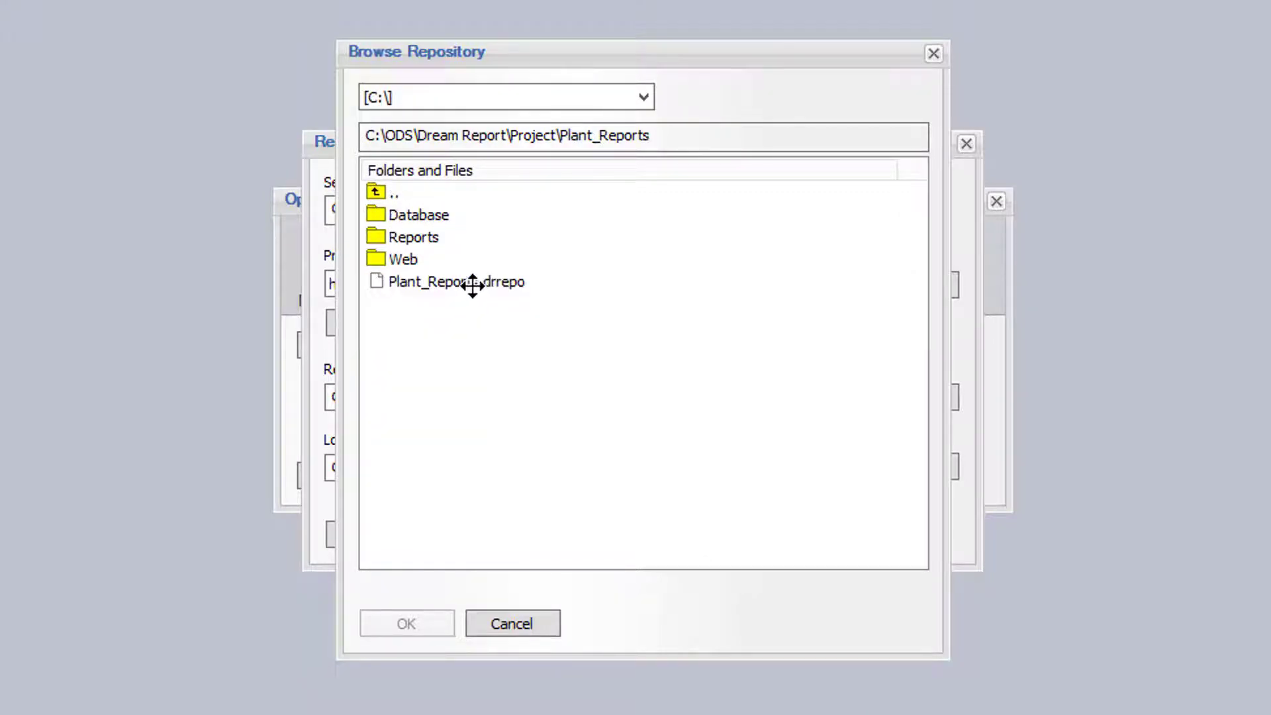
double_click(472, 283)
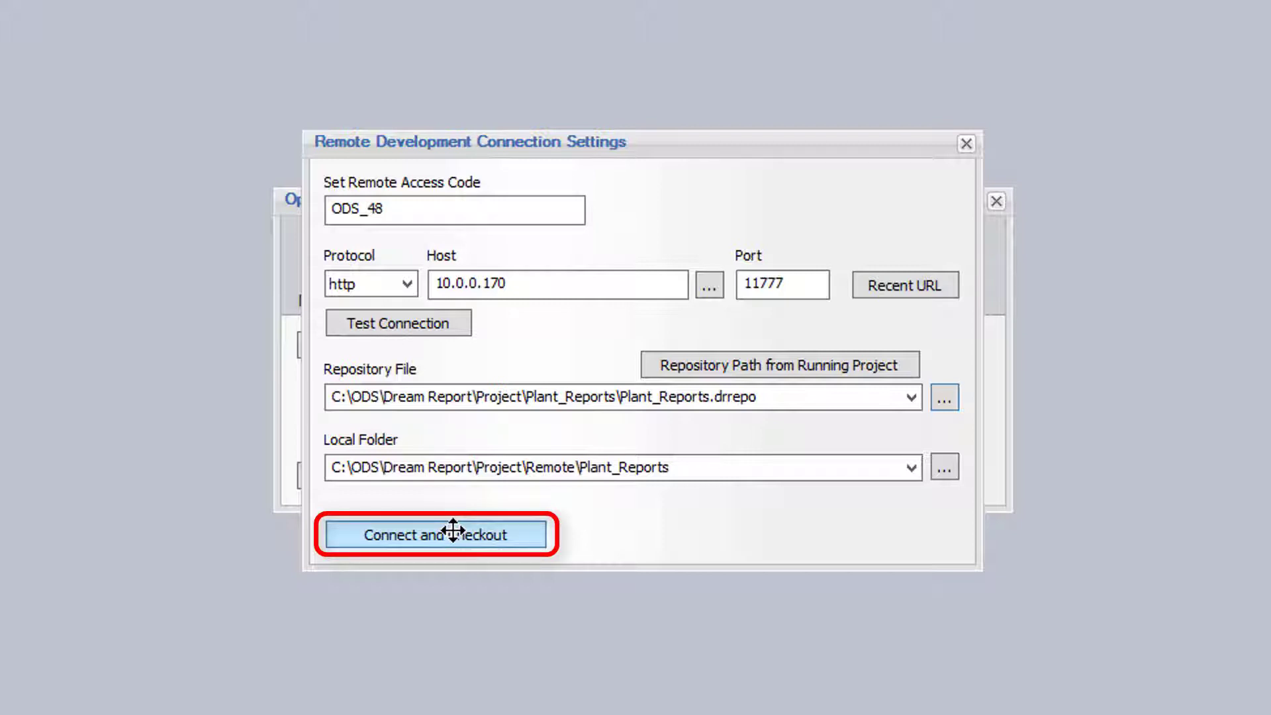
- Connect and check out Plant_Reports, entering the developer login and password for the first update and again to load
left_click(453, 534)
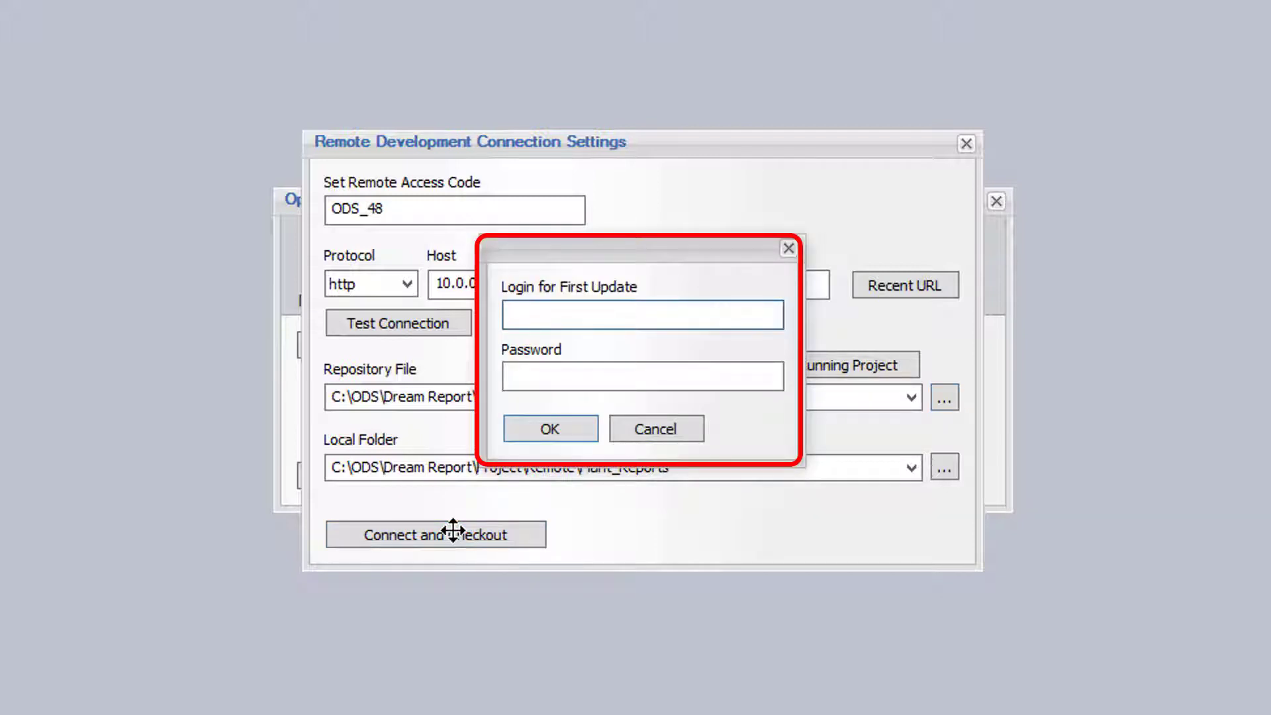
type("dev2")
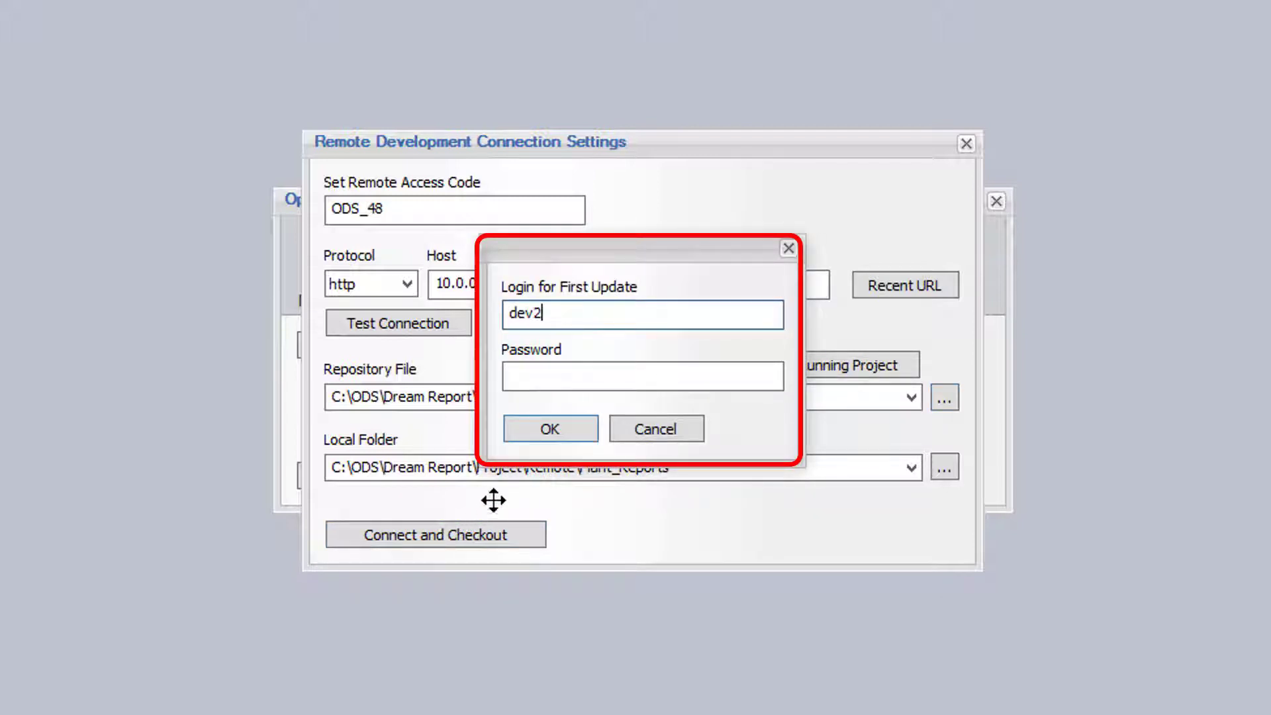
left_click(523, 374)
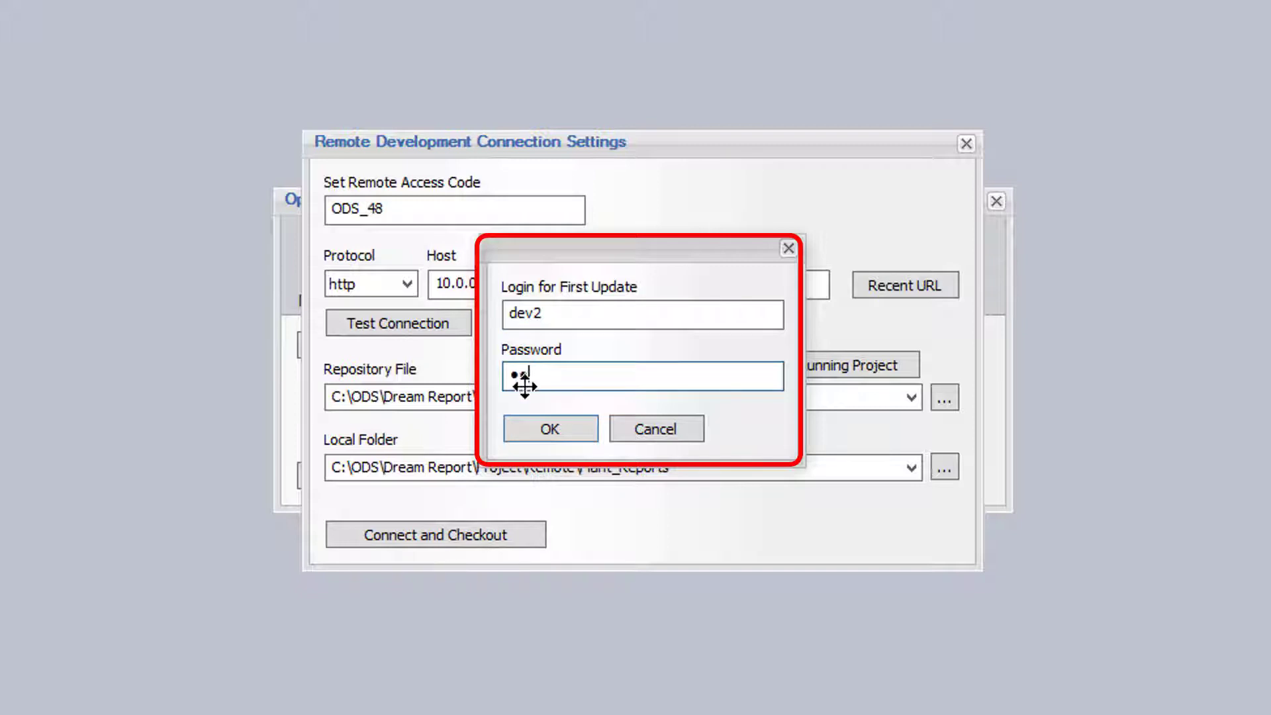
left_click(556, 431)
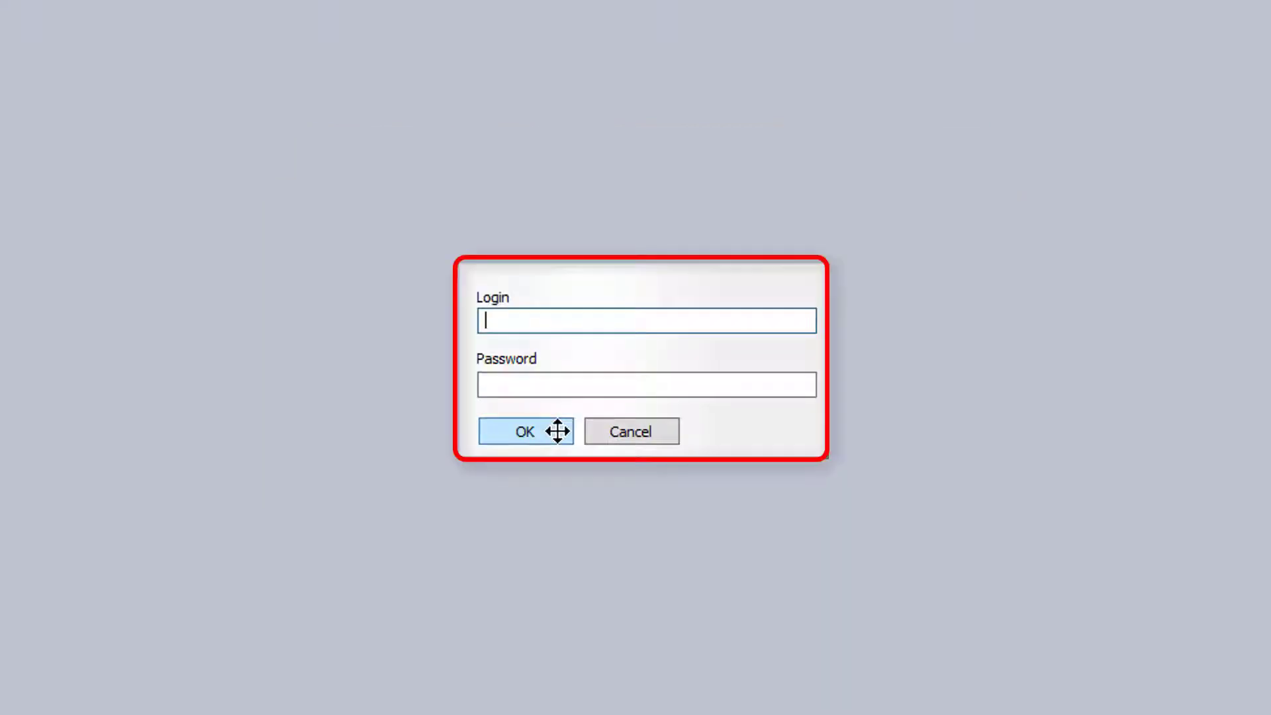
type("dev2")
key("Tab")
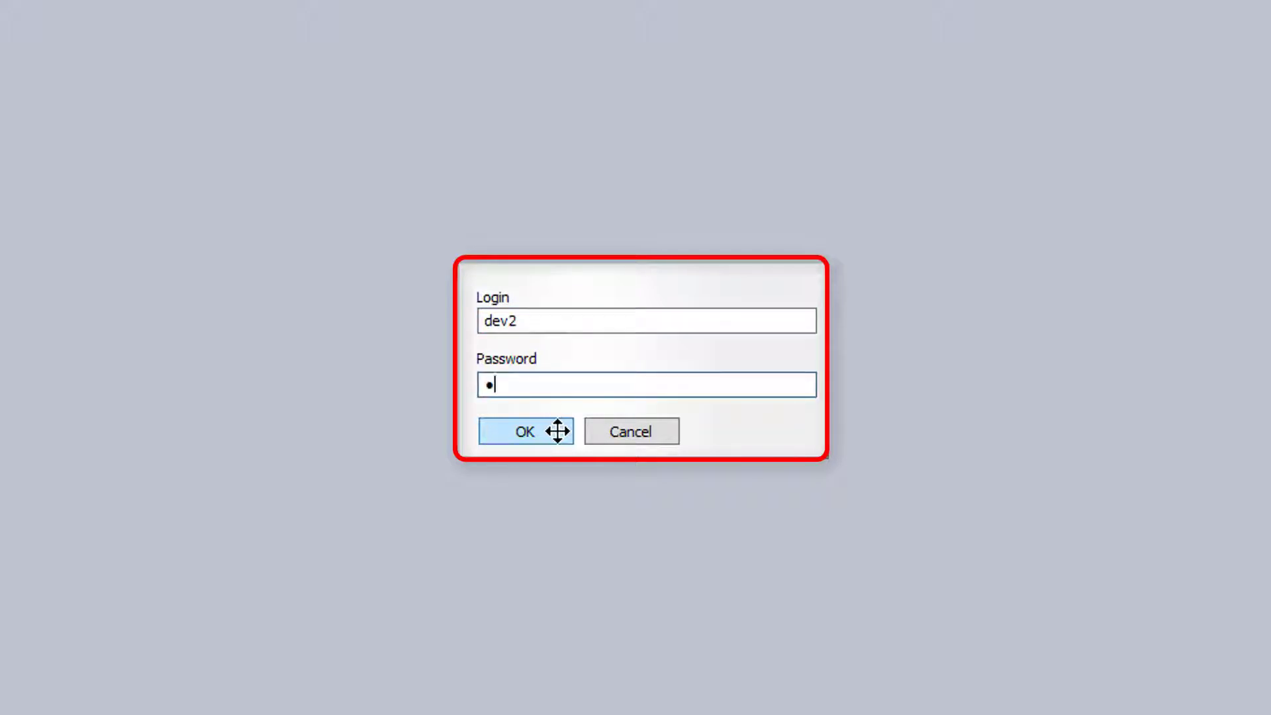
left_click(539, 430)
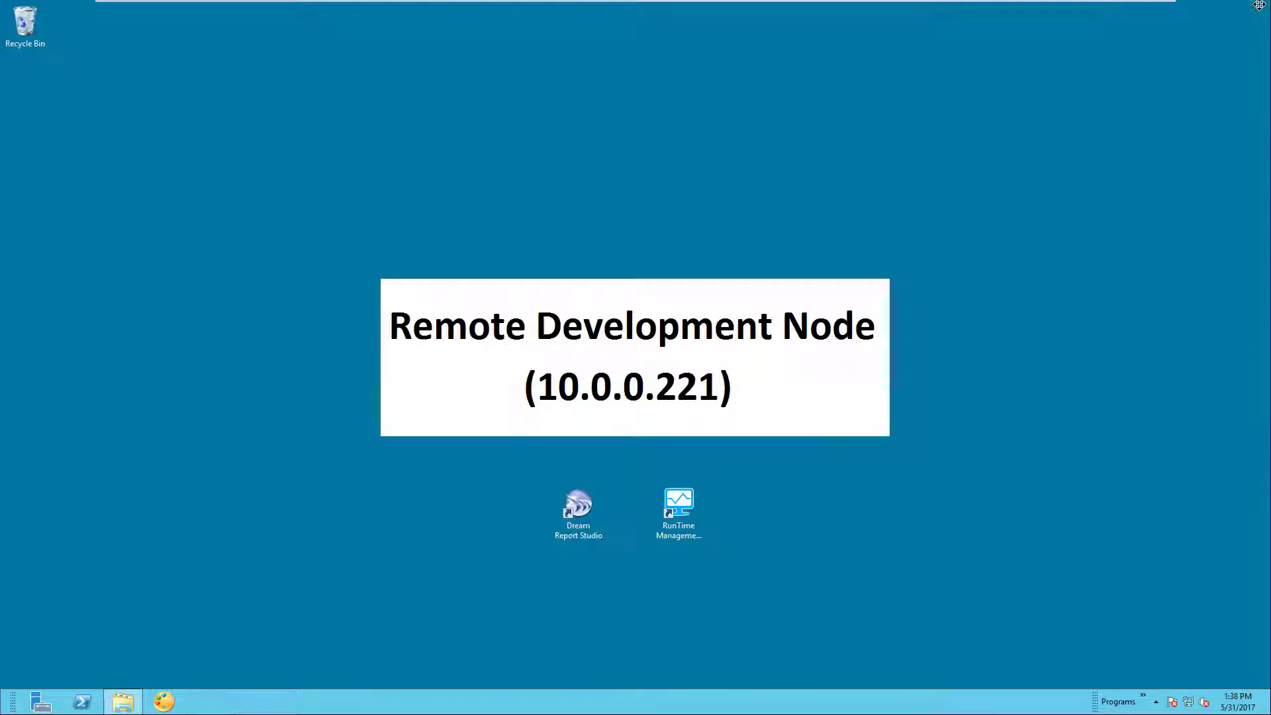
- Close and relaunch Dream Report Studio, selecting the remote Plant_Reports.drpj project path
left_click(1254, 7)
left_click(573, 499)
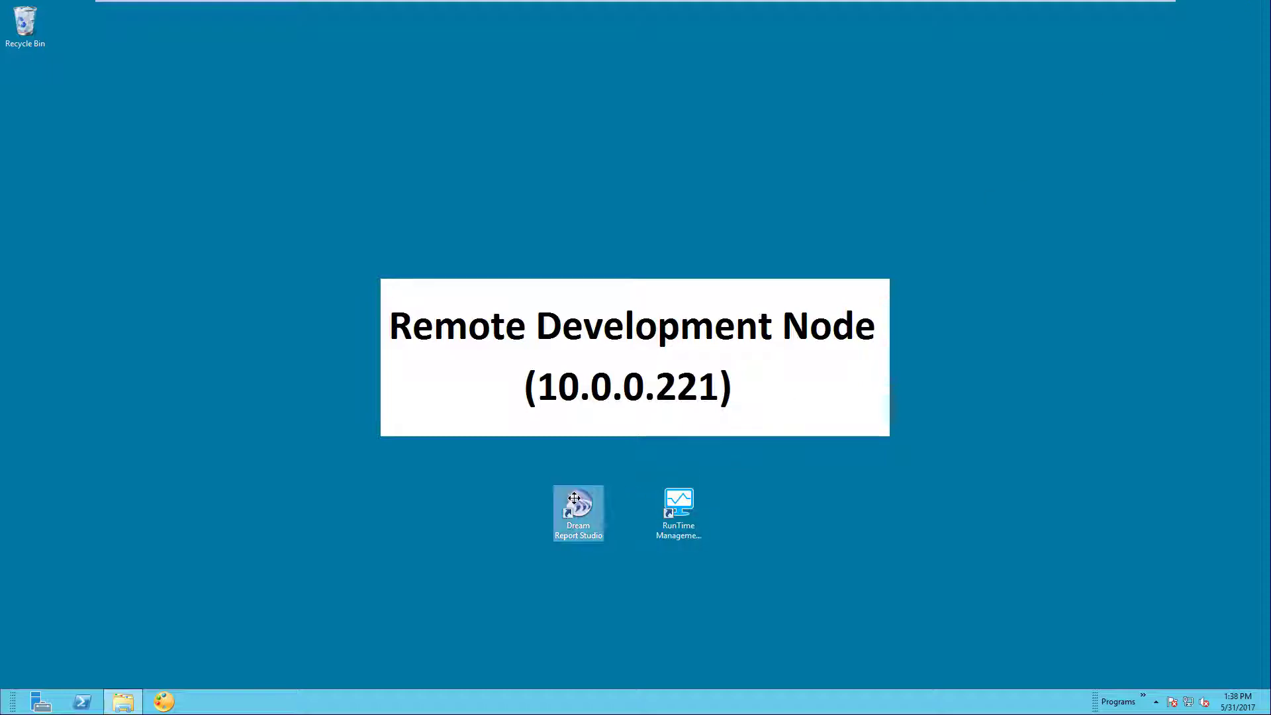
double_click(573, 499)
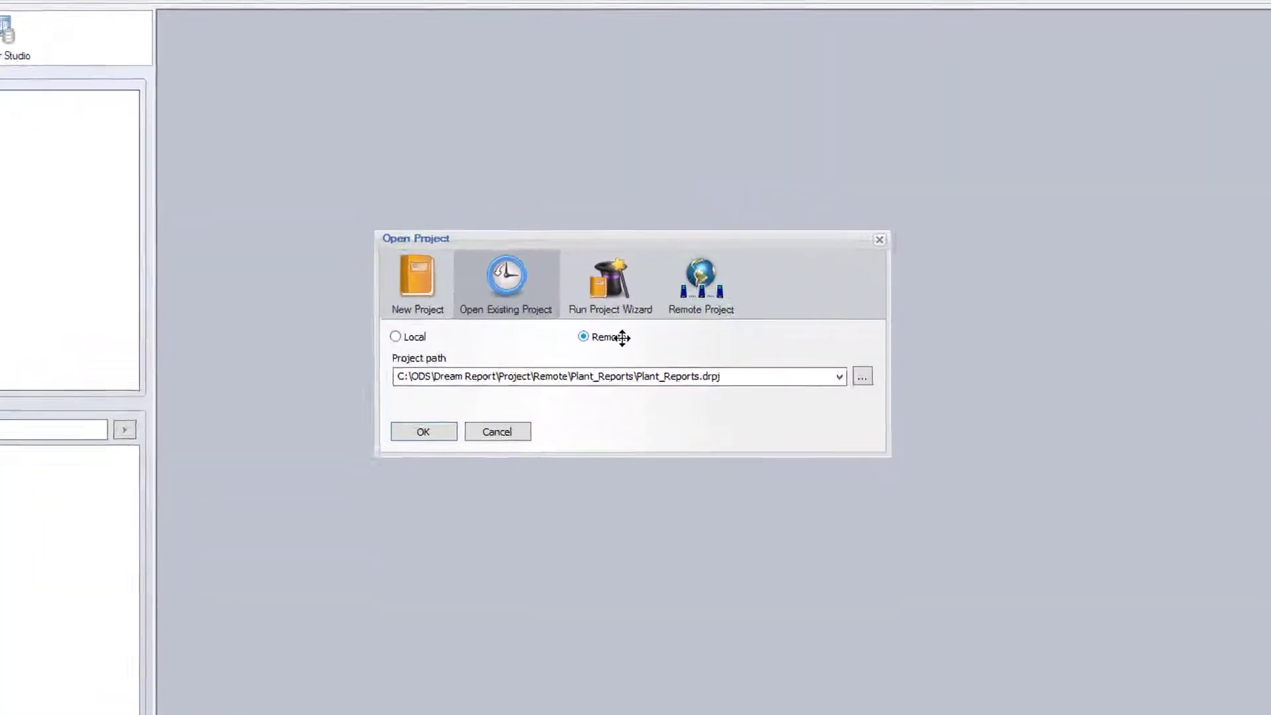
left_click(777, 395)
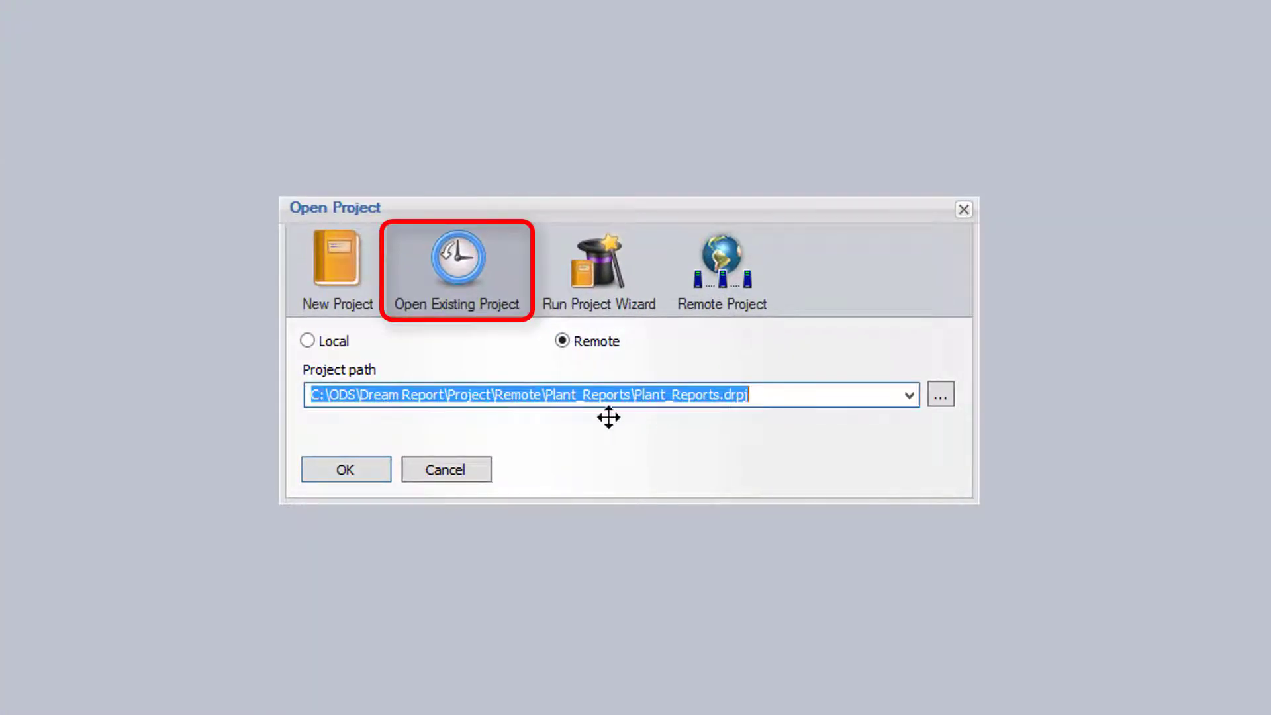
left_click(541, 399)
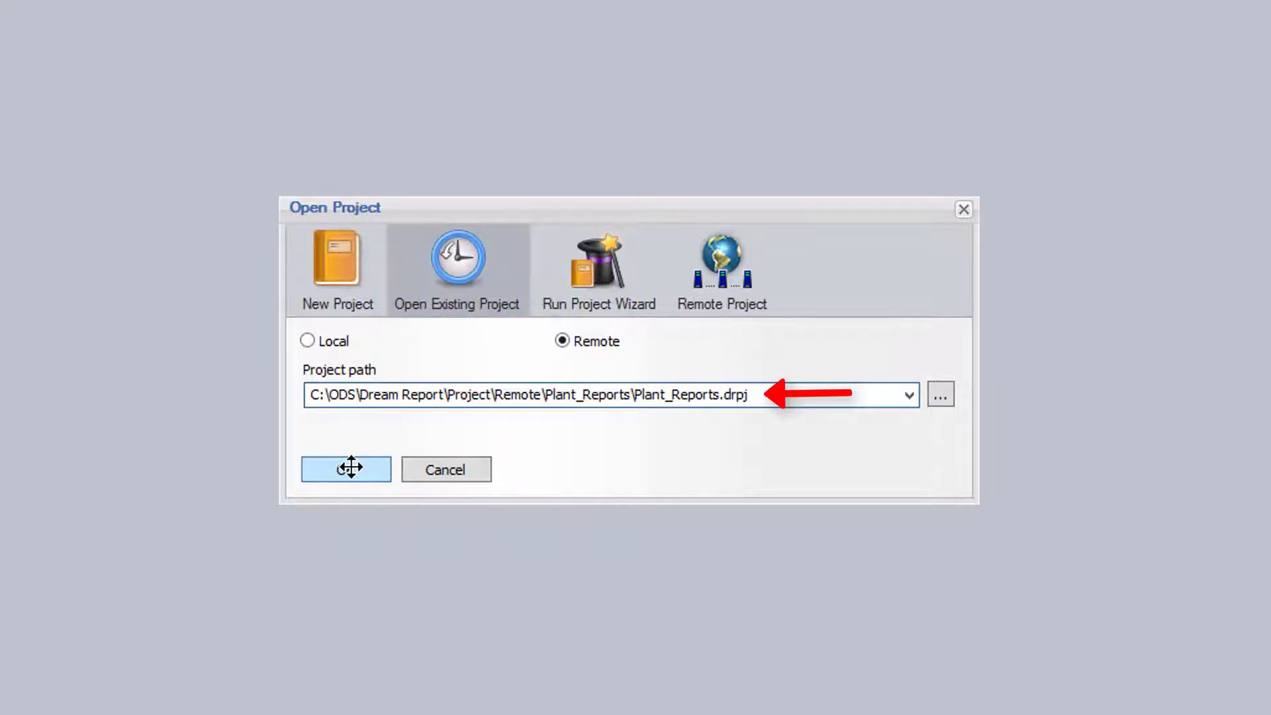
- Open the remote project with the developer login and select the Batch Info Report
left_click(350, 467)
type("dev2")
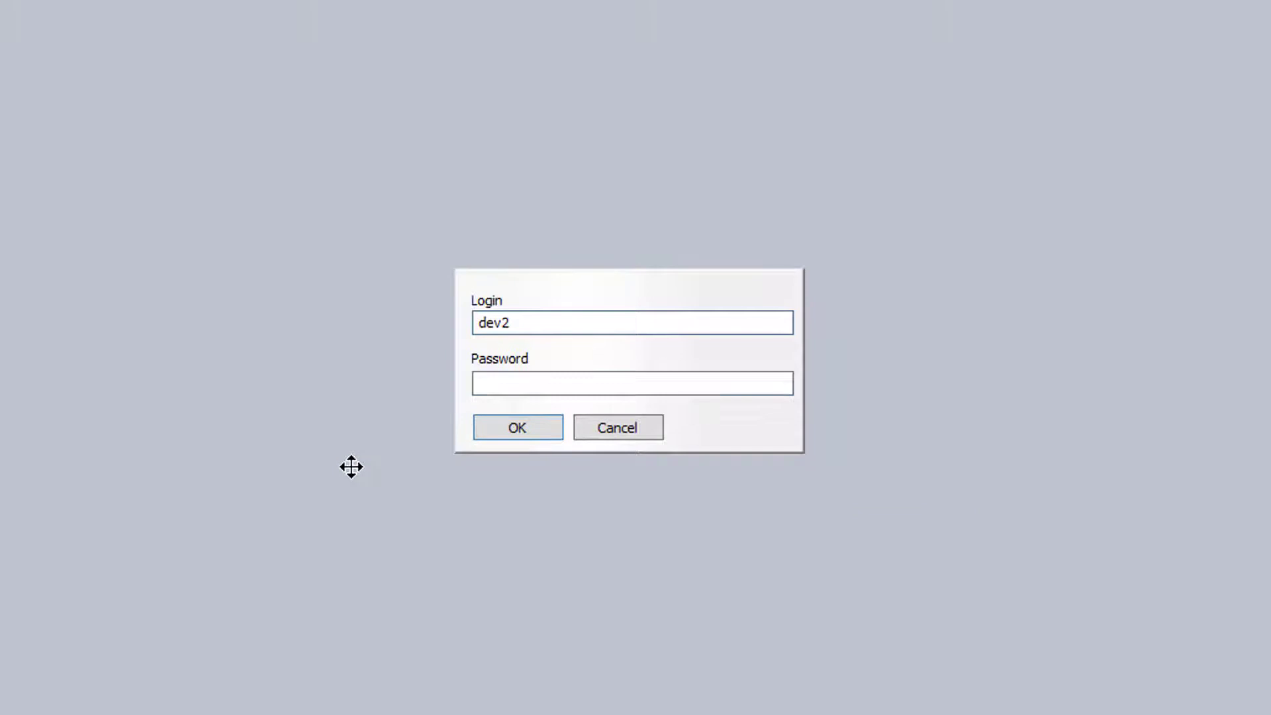
key("Tab")
type("••")
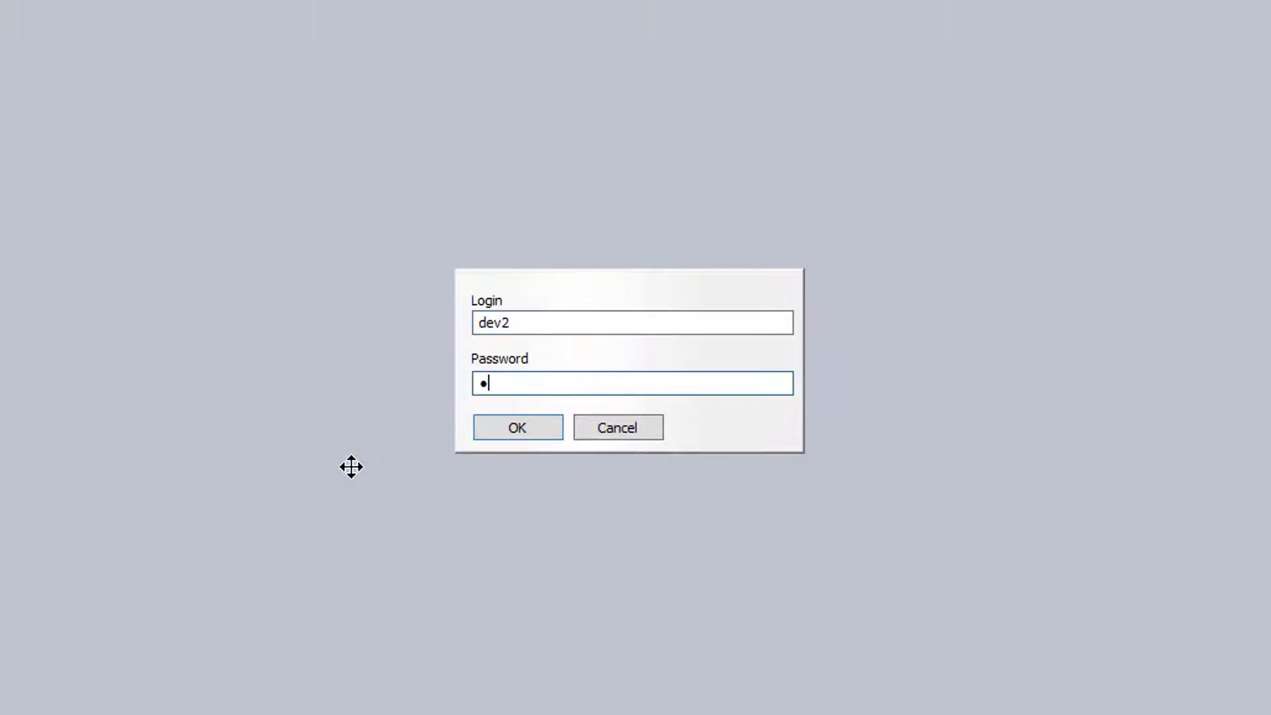
left_click(517, 427)
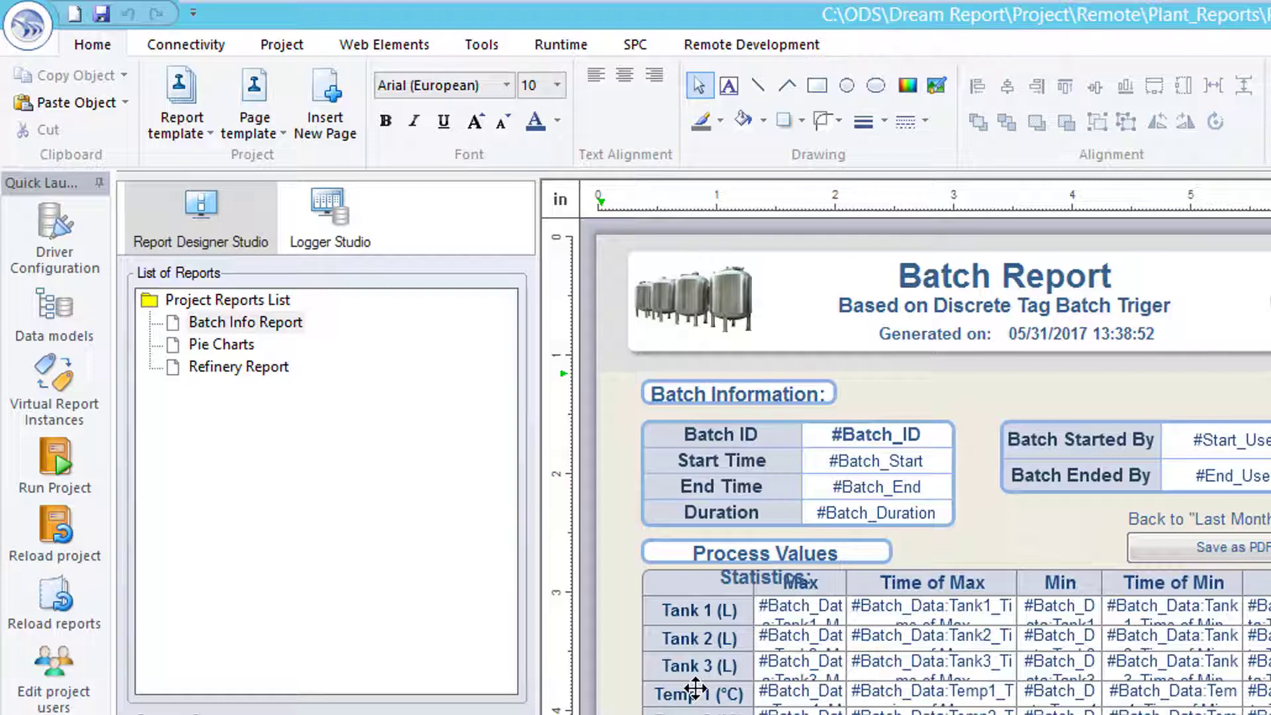
left_click(278, 322)
- Lock the Batch Info Report, then lock all three reports with Lock All in Lock/Unlock Reports
right_click(276, 320)
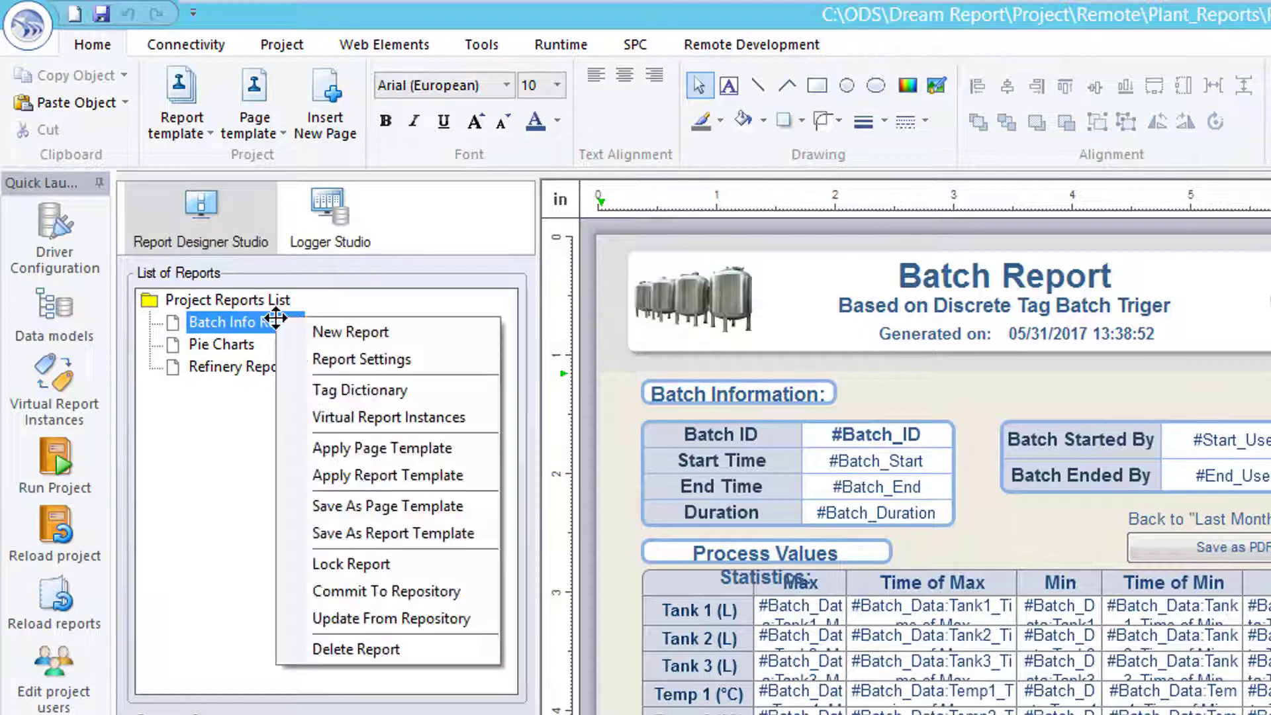
left_click(366, 562)
left_click(702, 44)
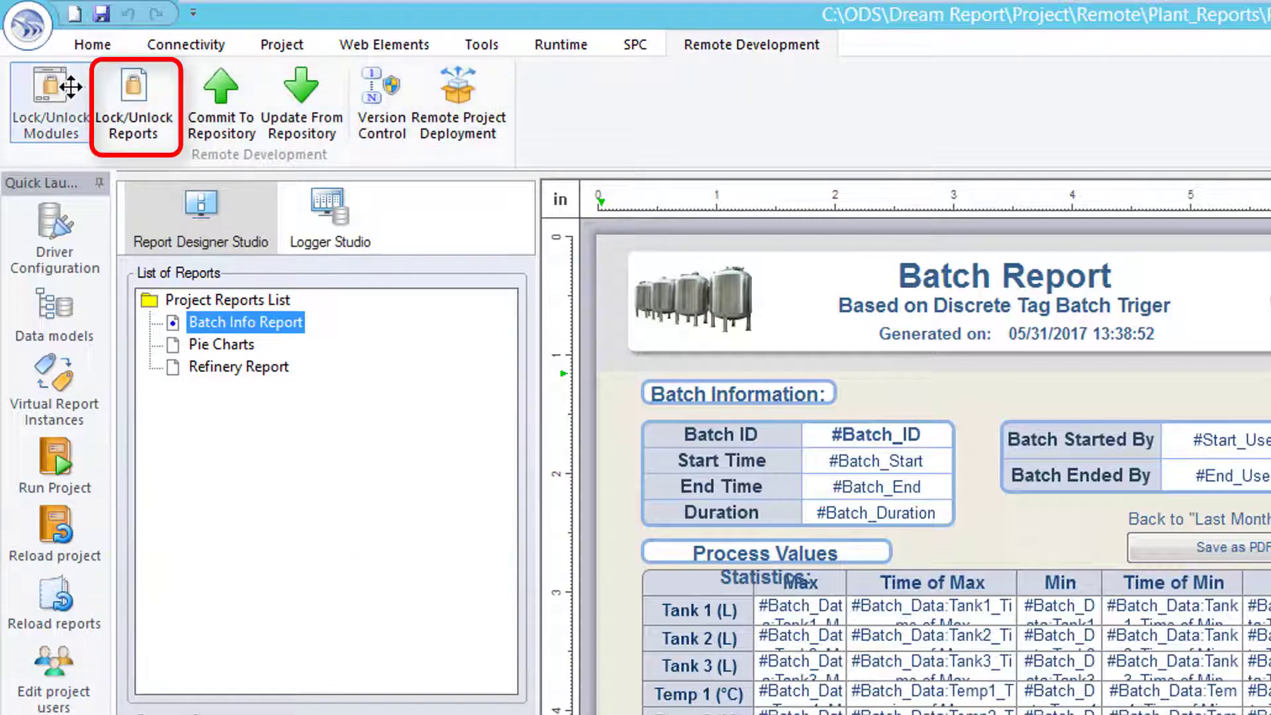
left_click(139, 90)
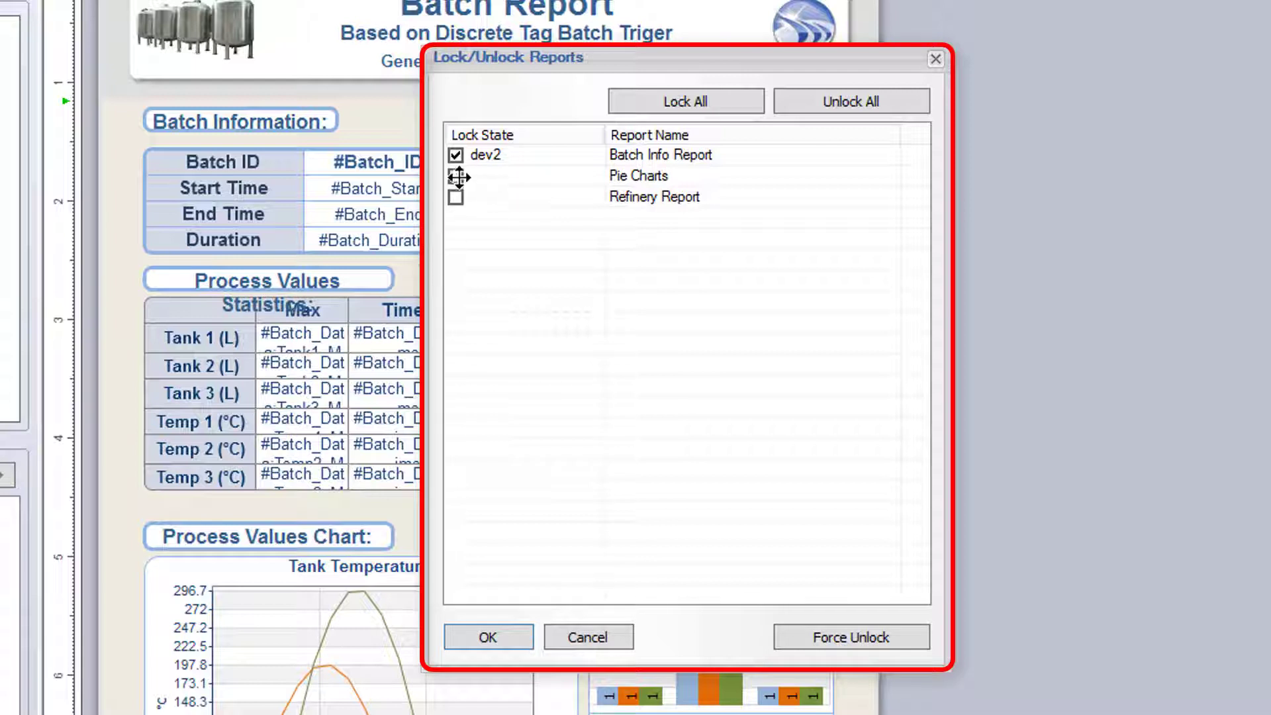
left_click(723, 102)
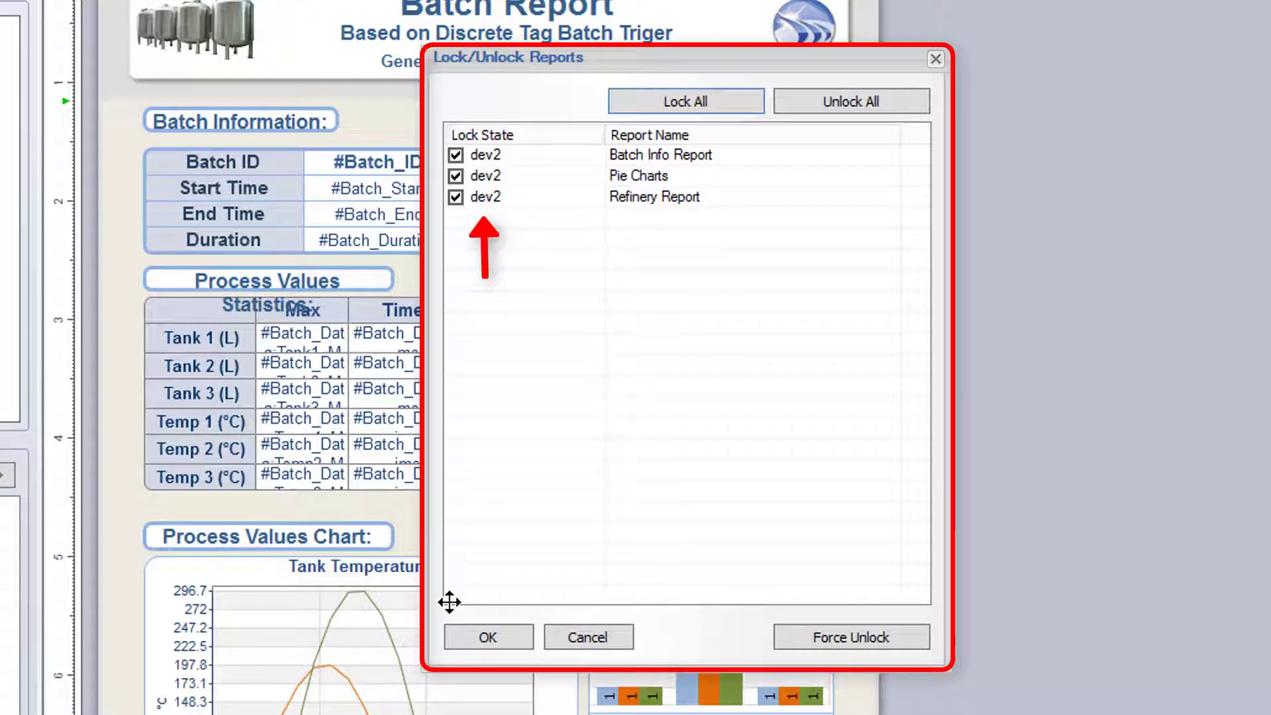
left_click(486, 637)
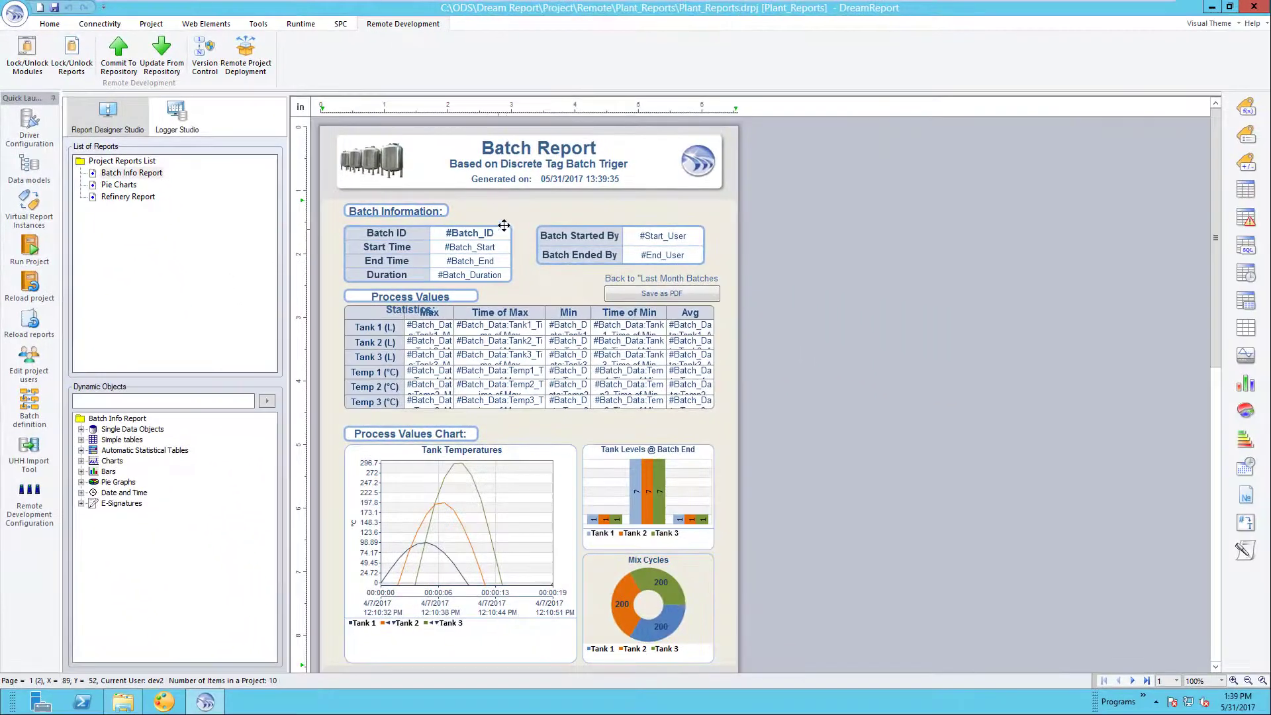
- Change the Batch Report page background colour to light blue-grey
right_click(569, 231)
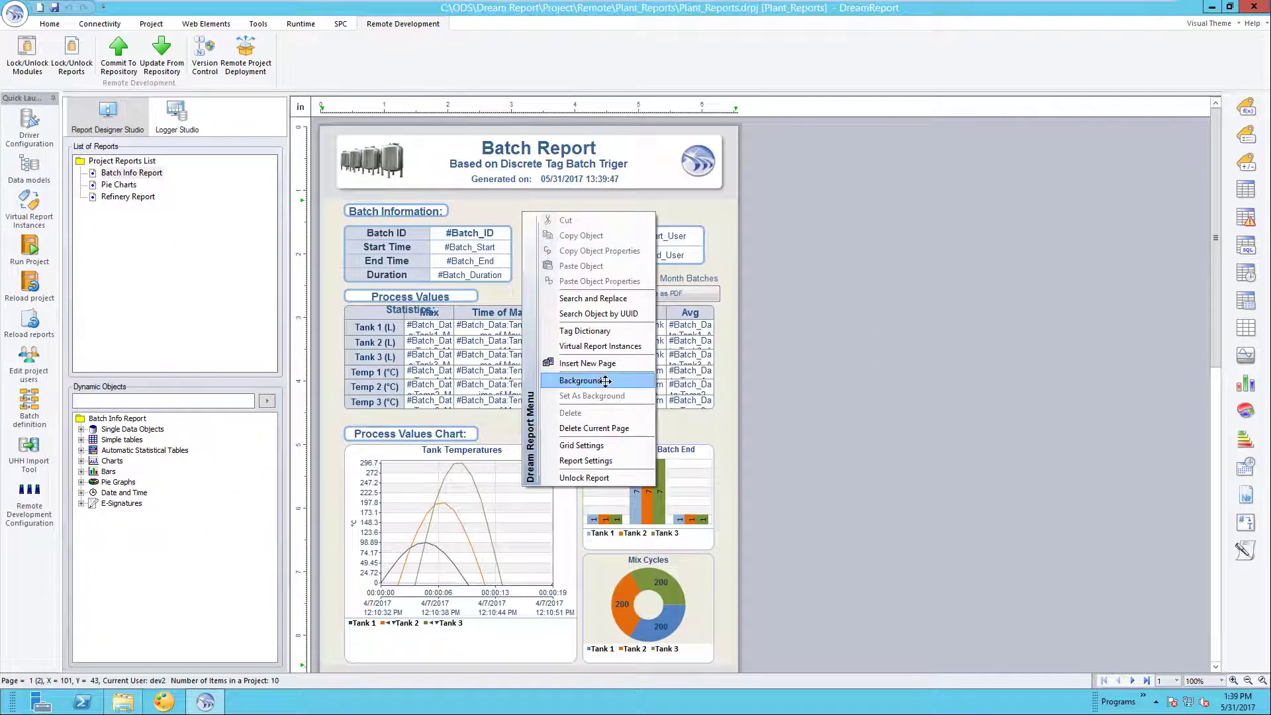
left_click(583, 380)
left_click(636, 304)
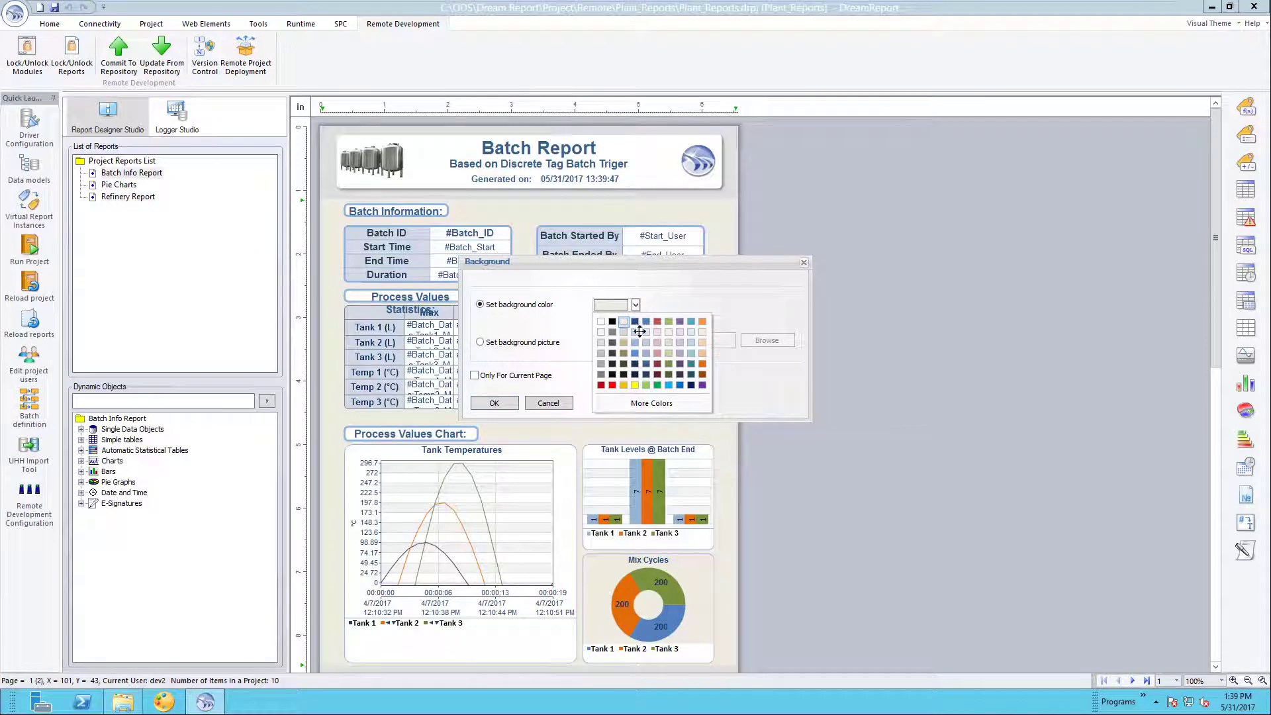
left_click(647, 333)
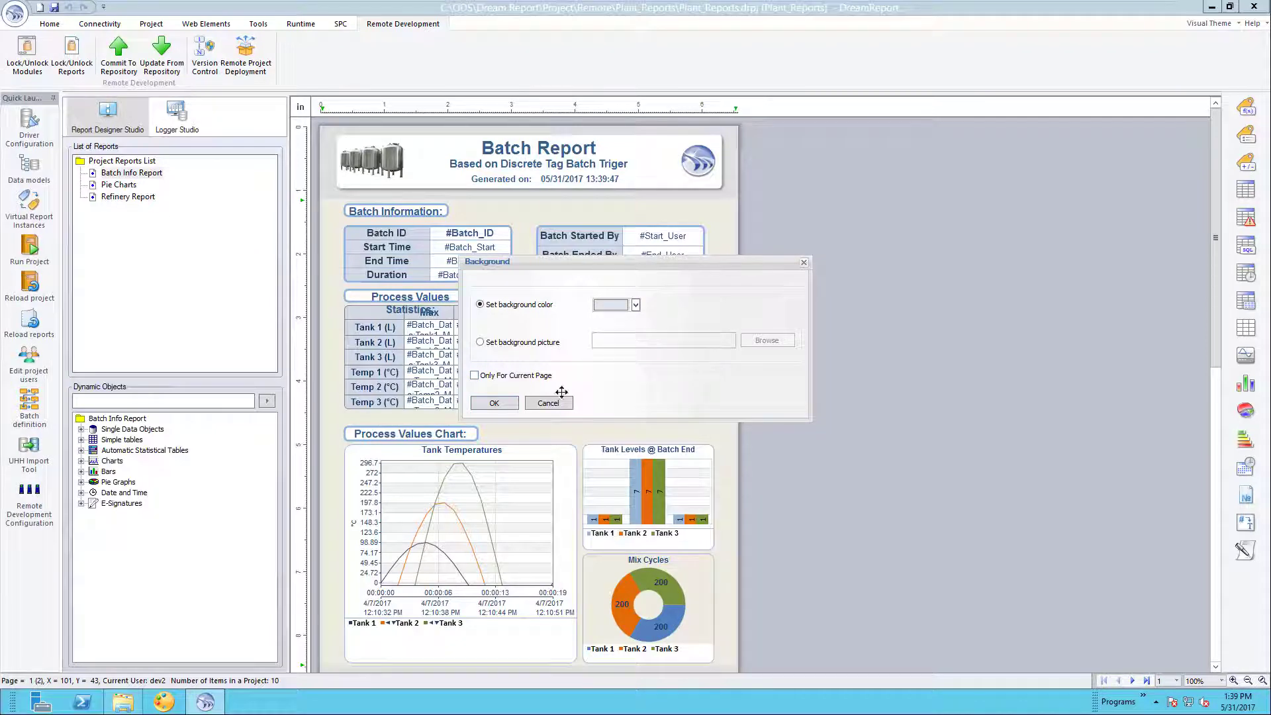
left_click(492, 401)
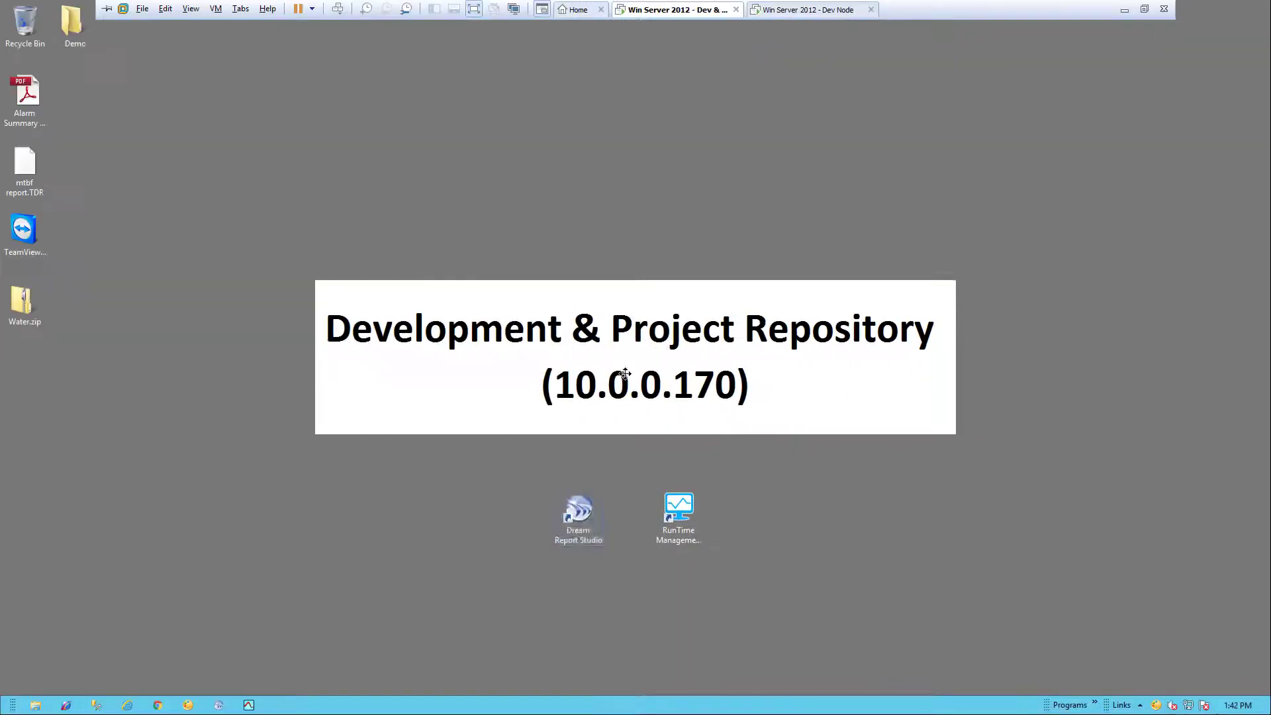
- Launch Dream Report Studio and open the remote Plant_Reports project with the developer login
double_click(579, 511)
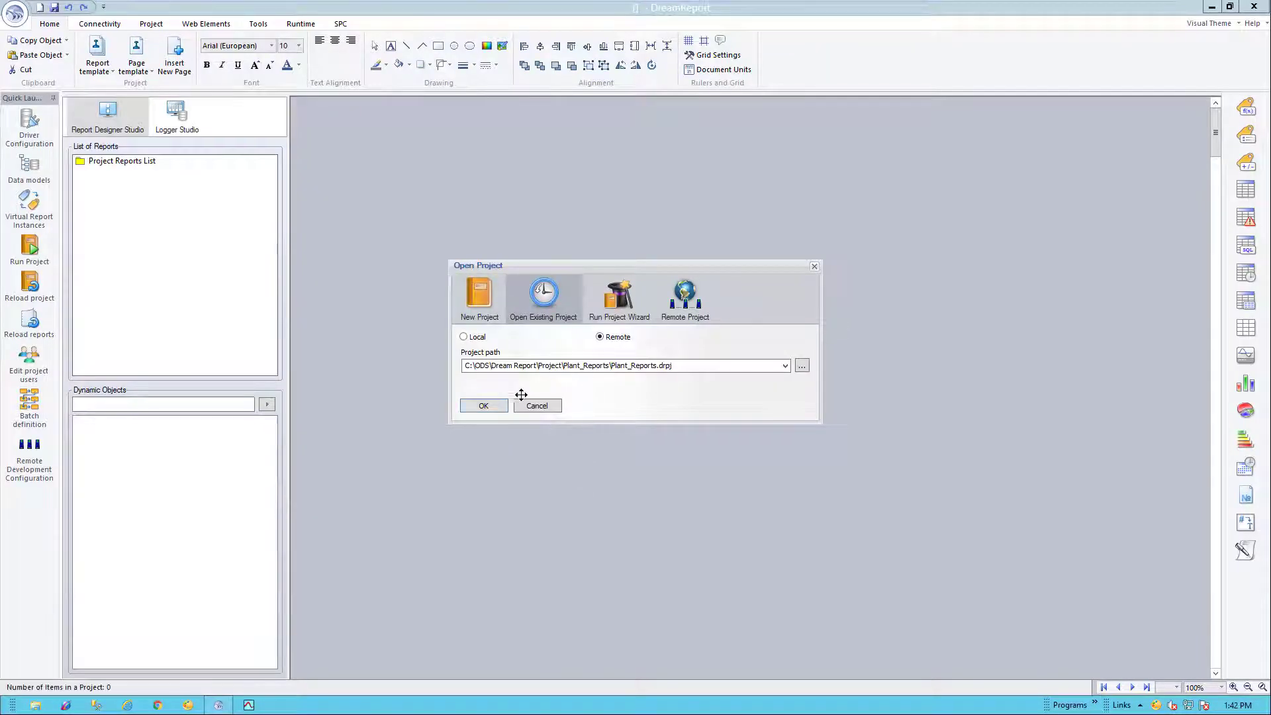
left_click(482, 404)
type("dev")
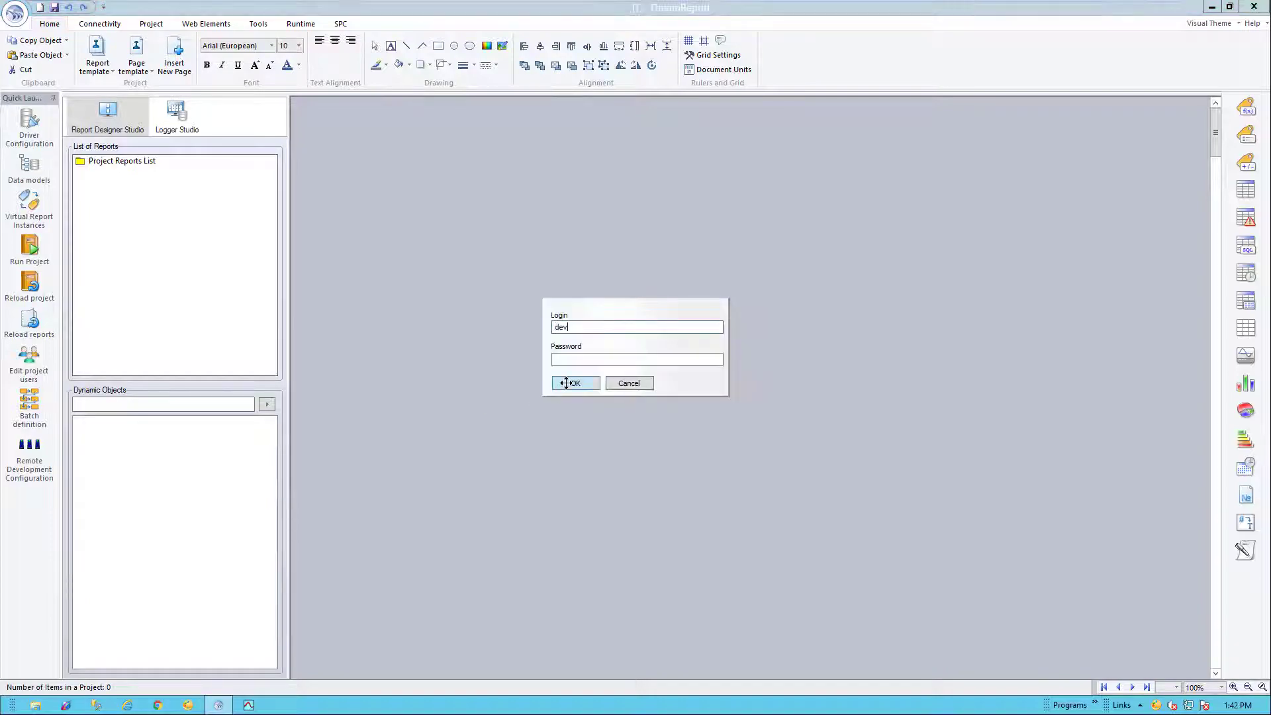
type("1")
left_click(584, 358)
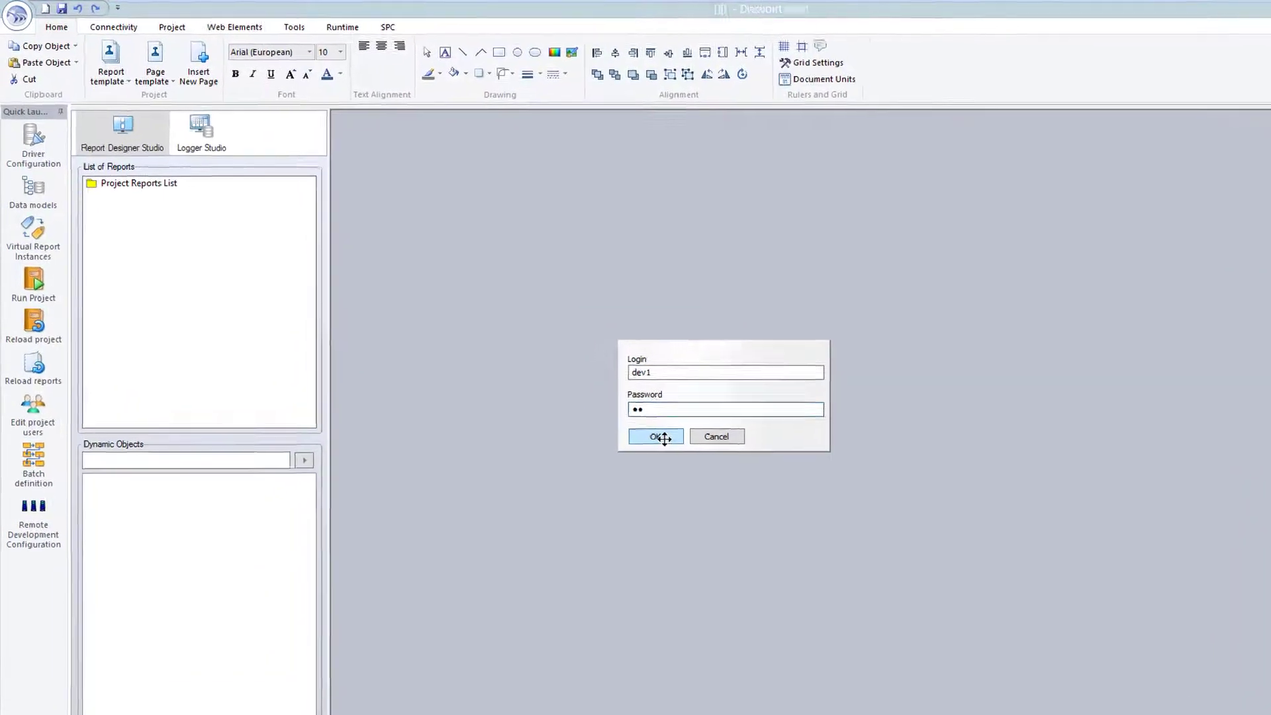
left_click(662, 438)
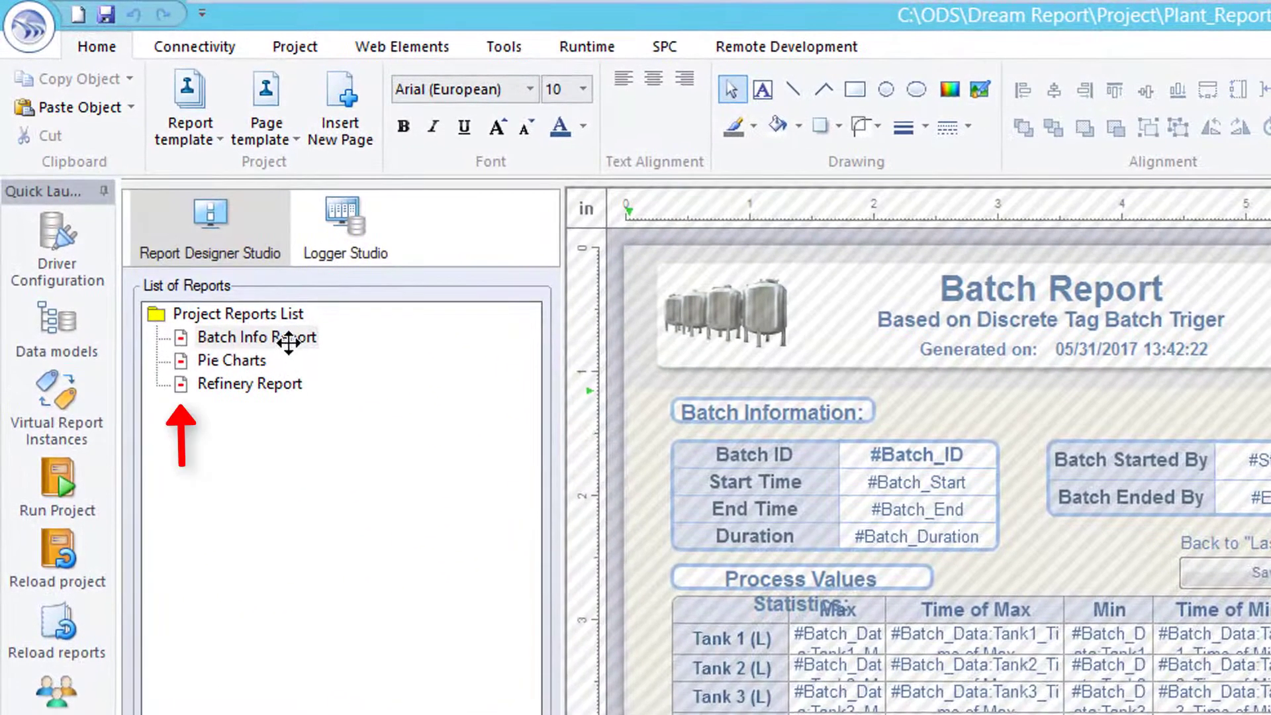
- Look through the Batch Info Report, Pie Charts and Refinery Report
left_click(287, 339)
left_click(263, 358)
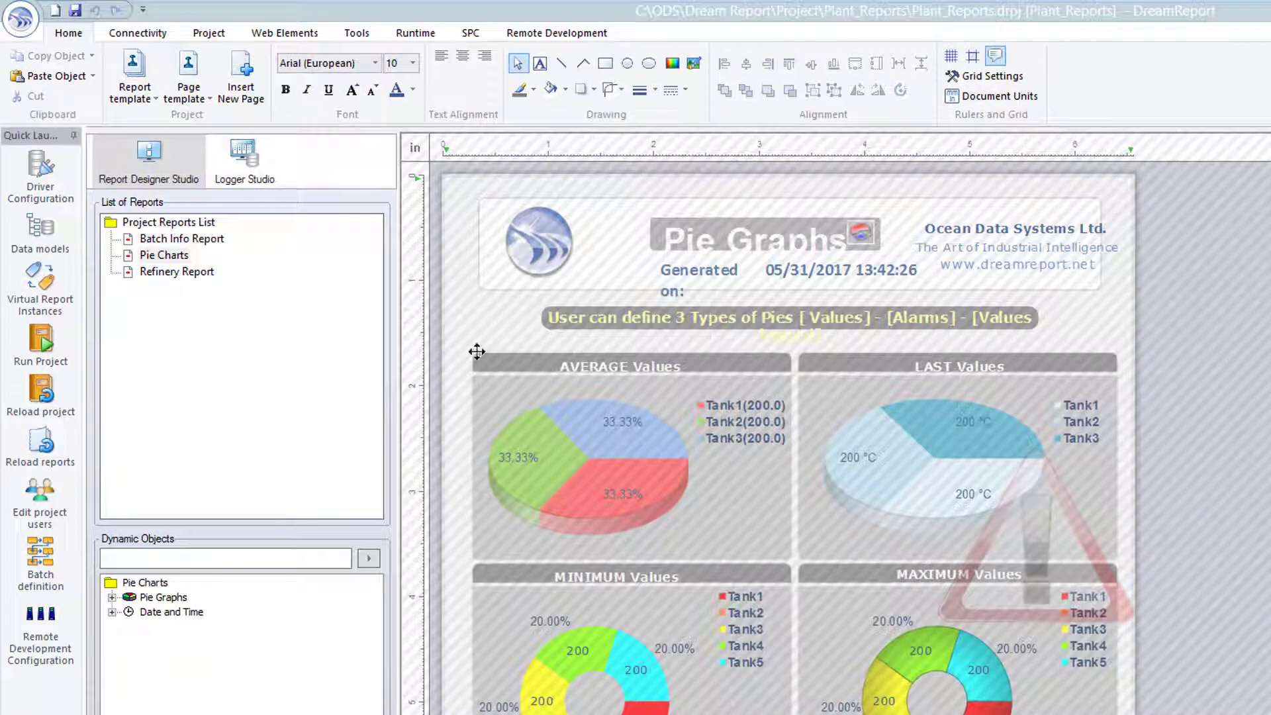
left_click(174, 270)
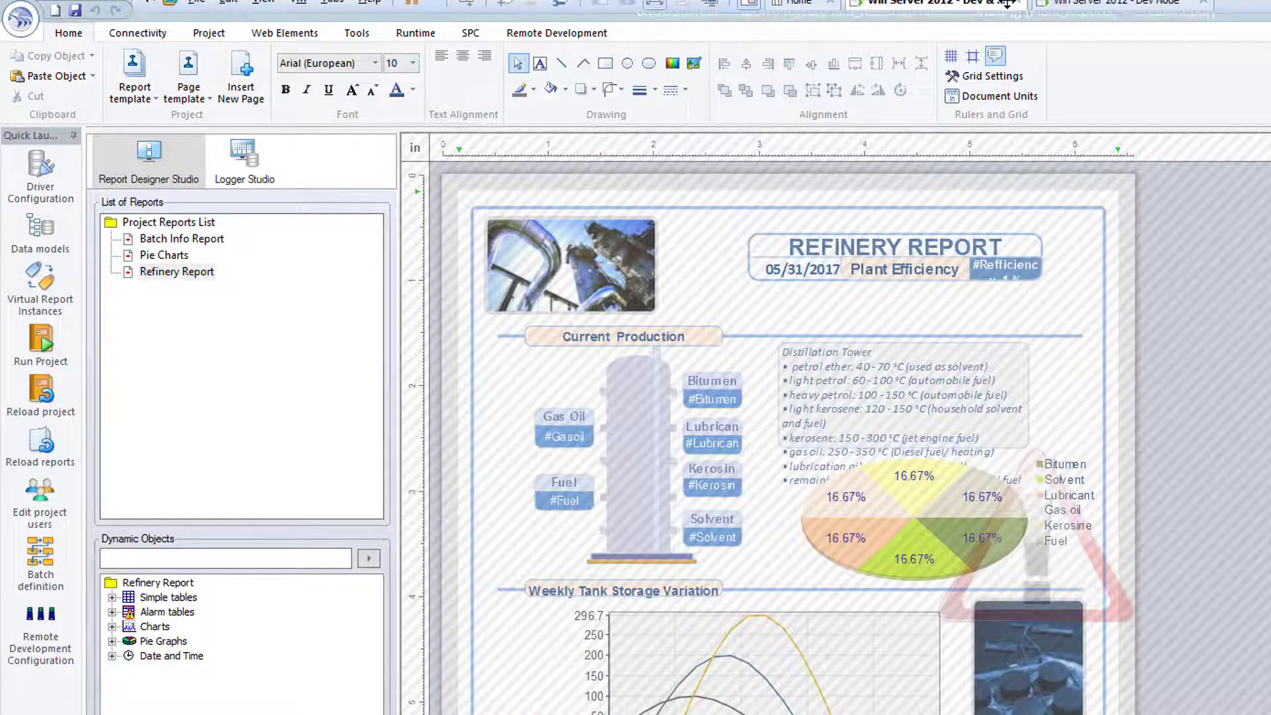
left_click(1074, 12)
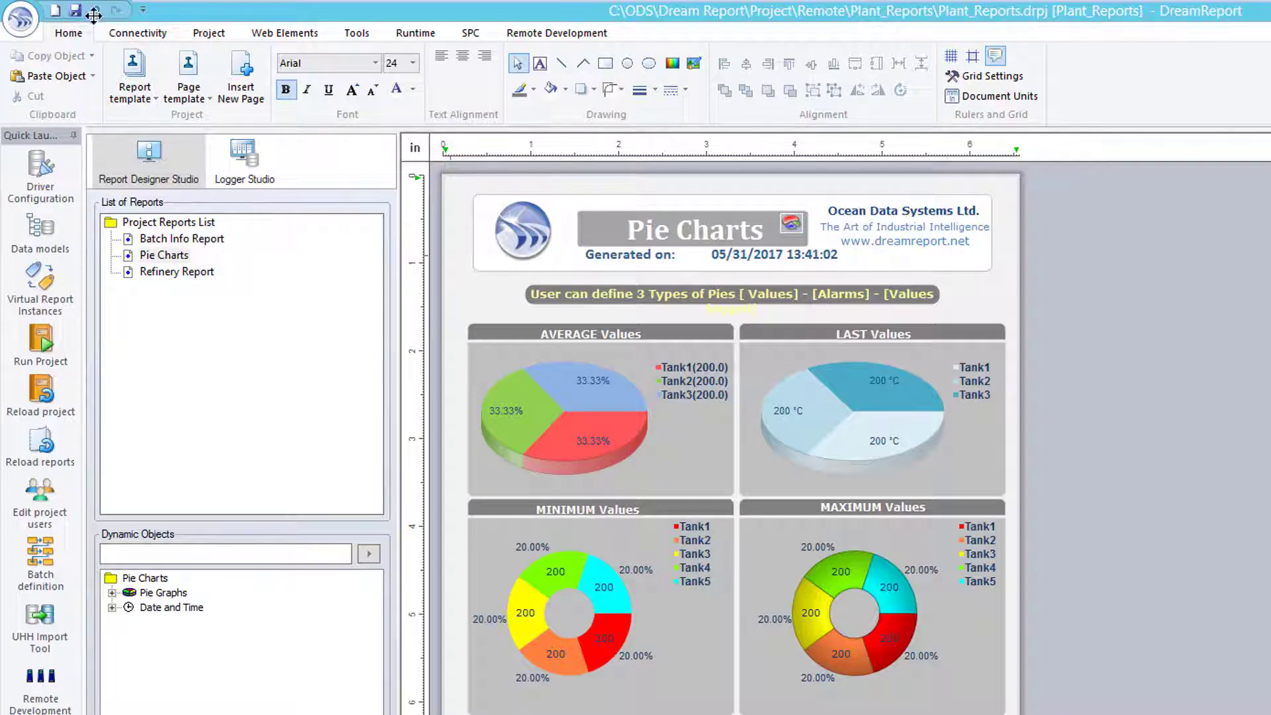
- Save the project, choosing to save changes into both the local and remote copies
left_click(30, 17)
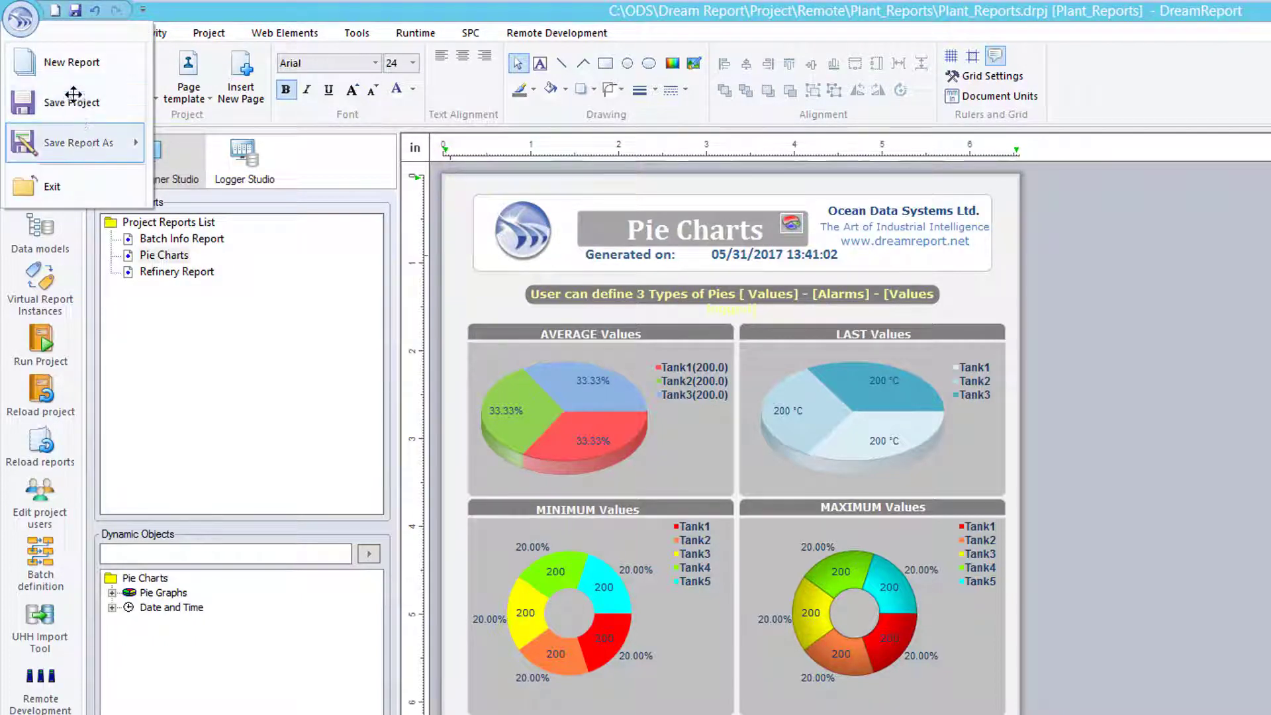
left_click(74, 8)
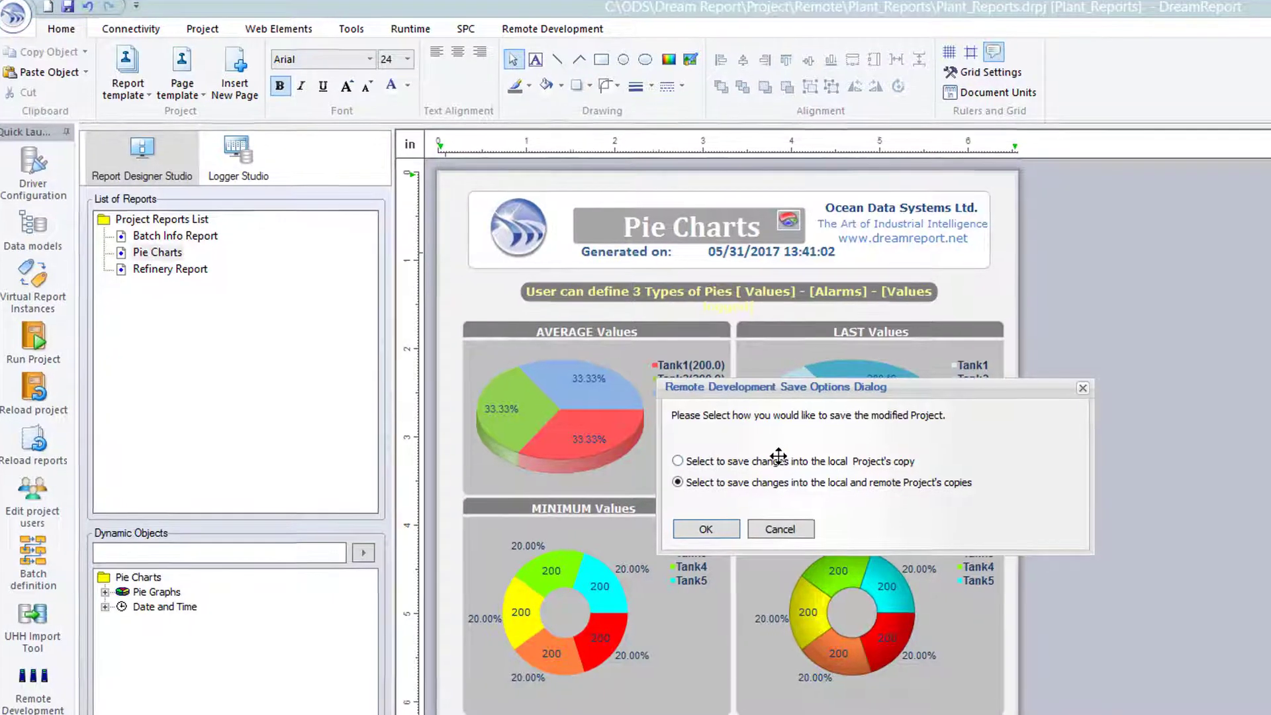
left_click(782, 462)
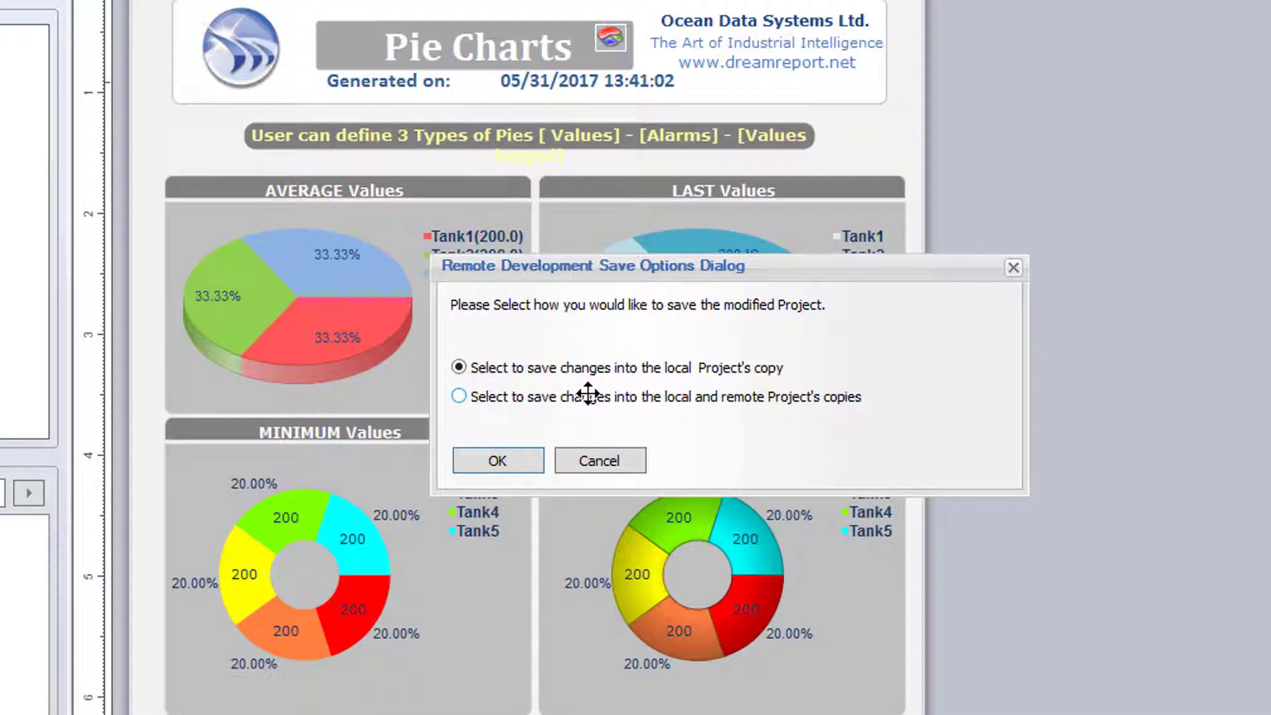
left_click(588, 394)
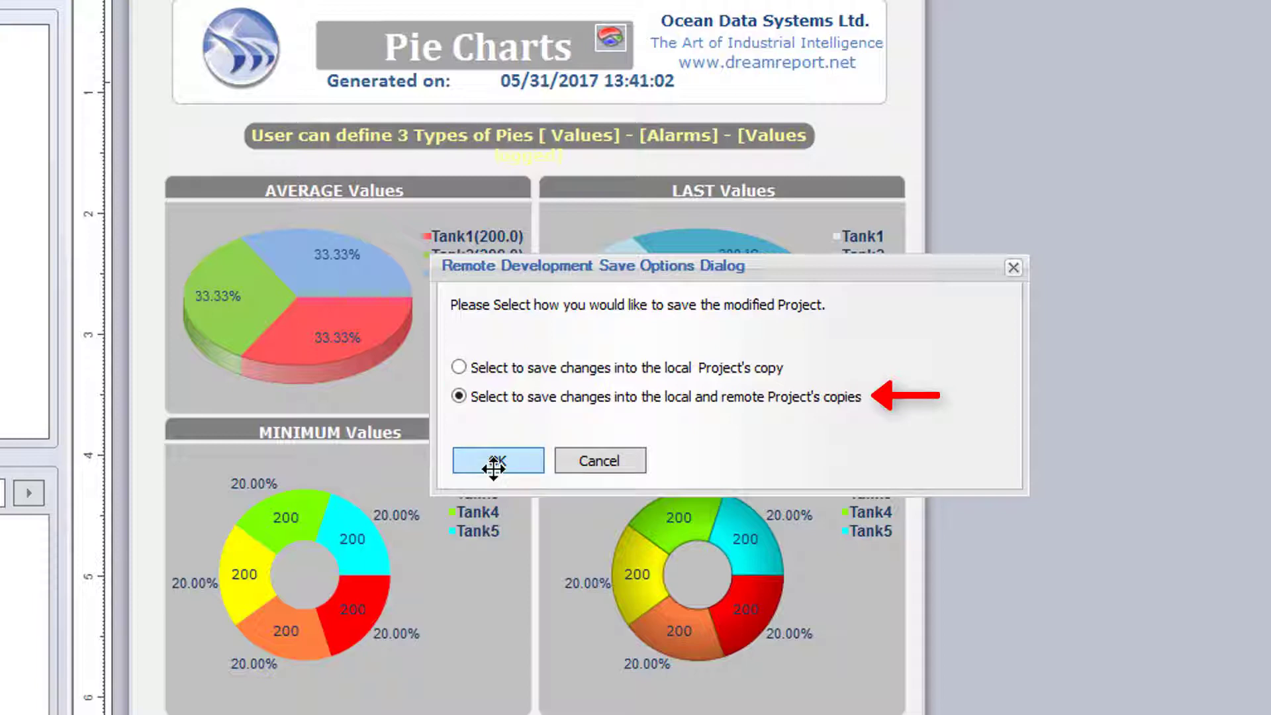
left_click(493, 464)
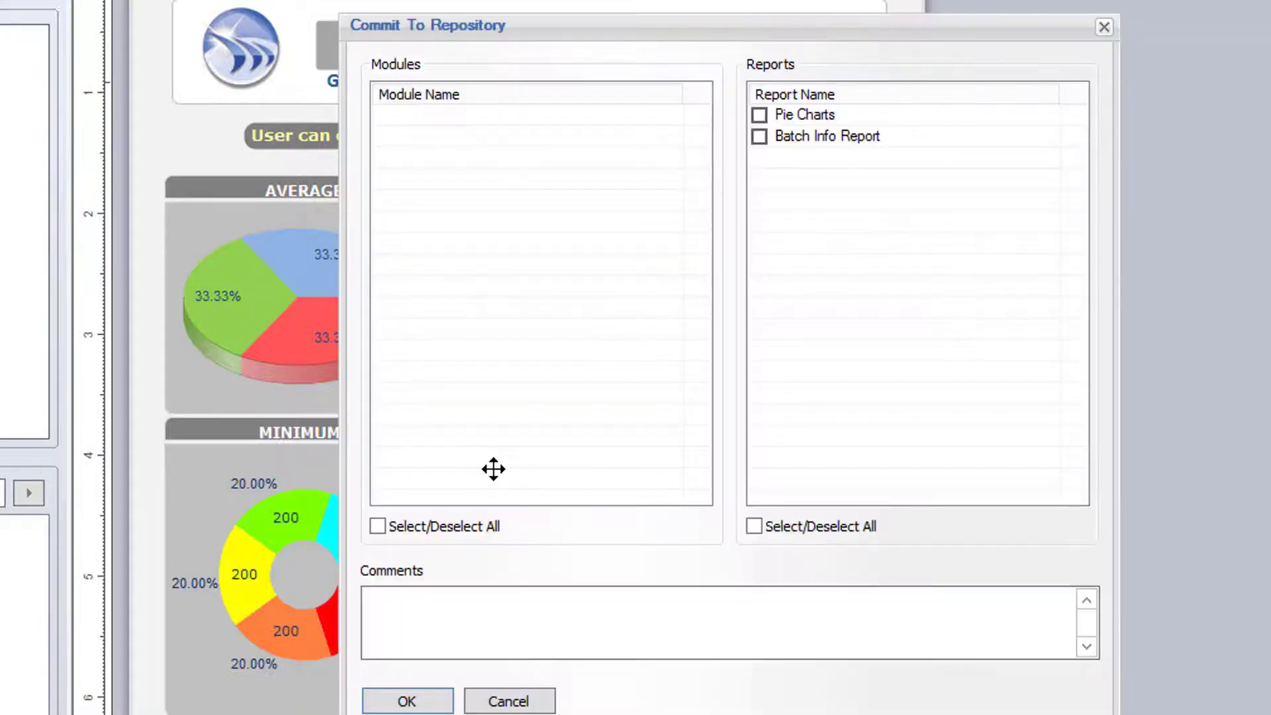
- Tick Pie Charts and Batch Info Report, commit with comment 'Edited appearnace of reports', and acknowledge success
left_click(758, 115)
left_click(759, 137)
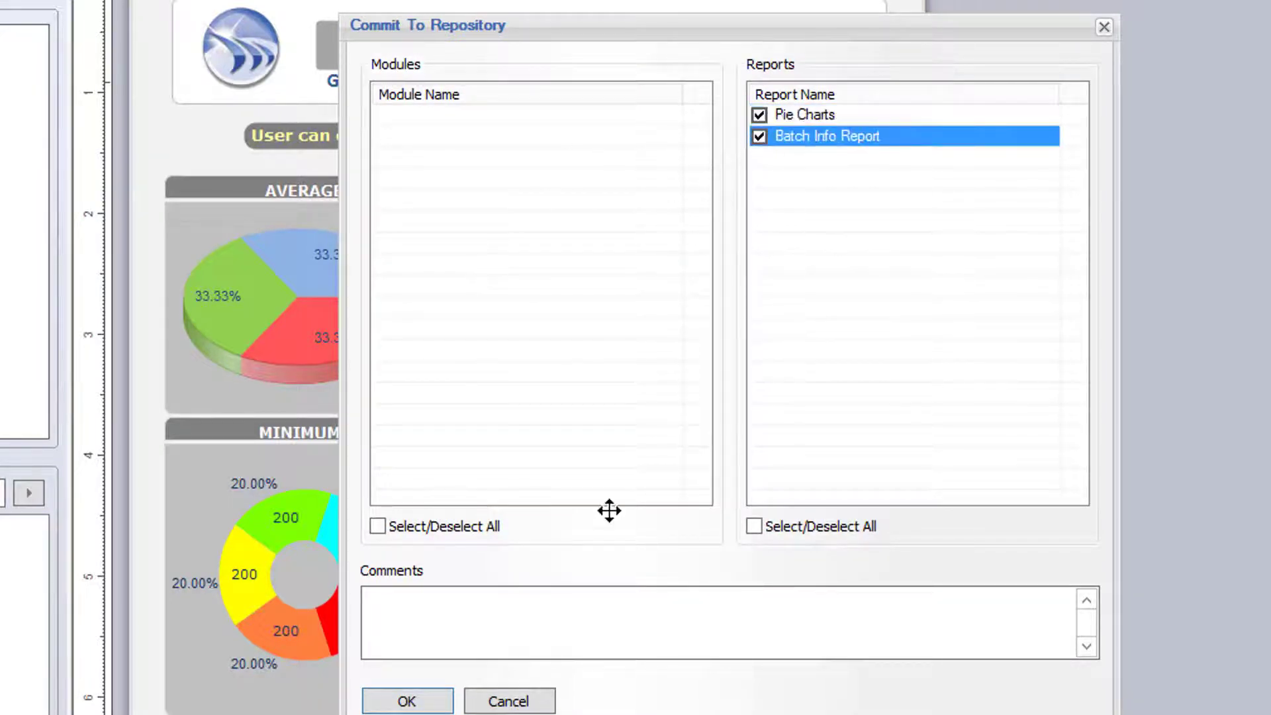
left_click(547, 615)
type("E")
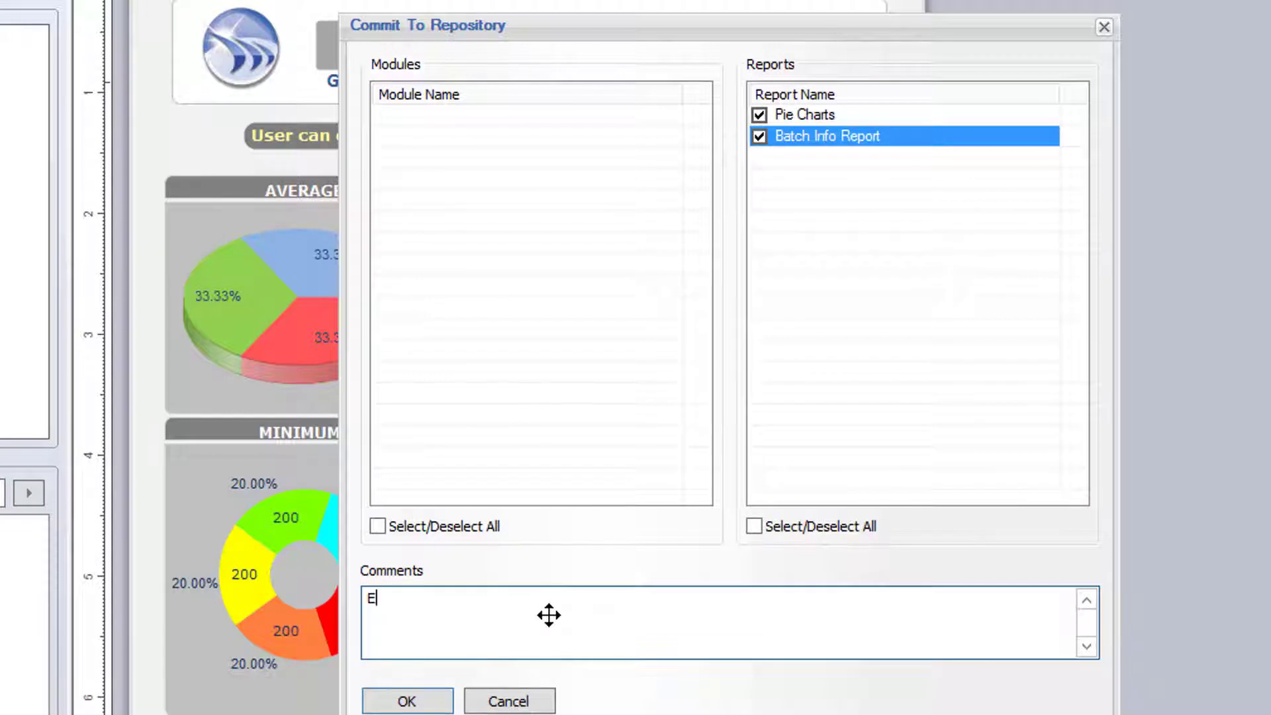
type("dited appearnace of reports")
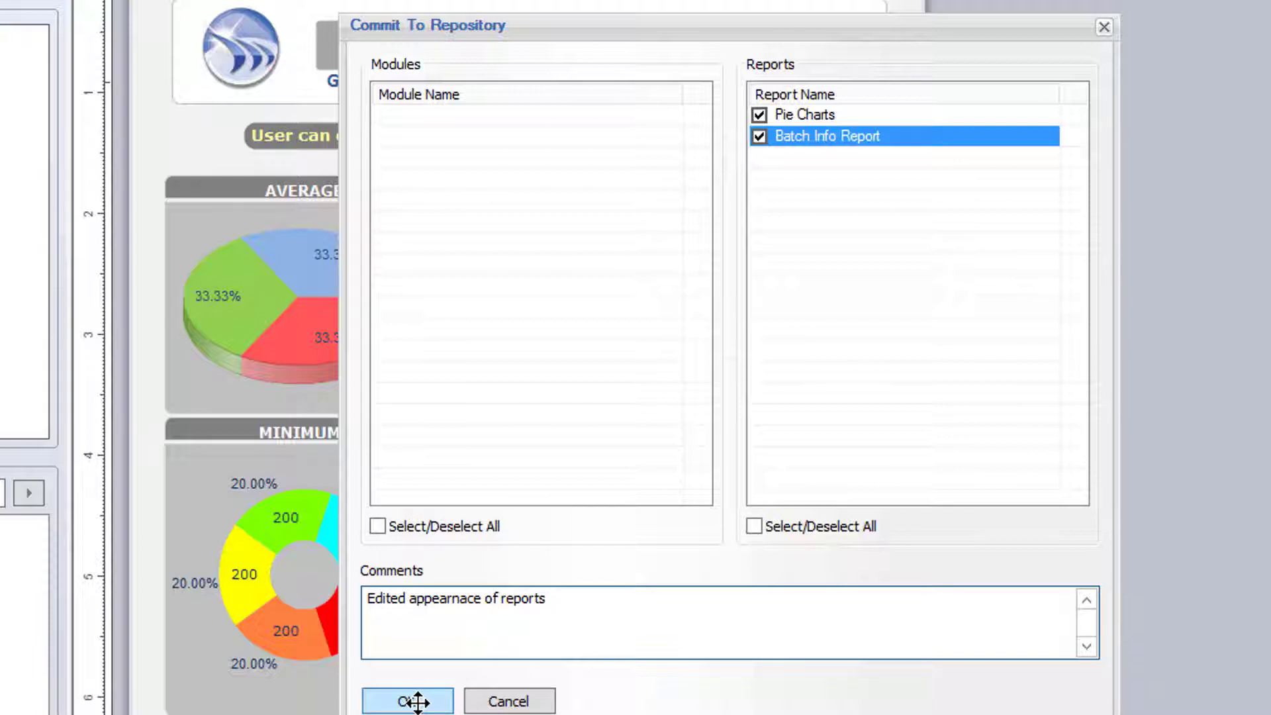
left_click(417, 702)
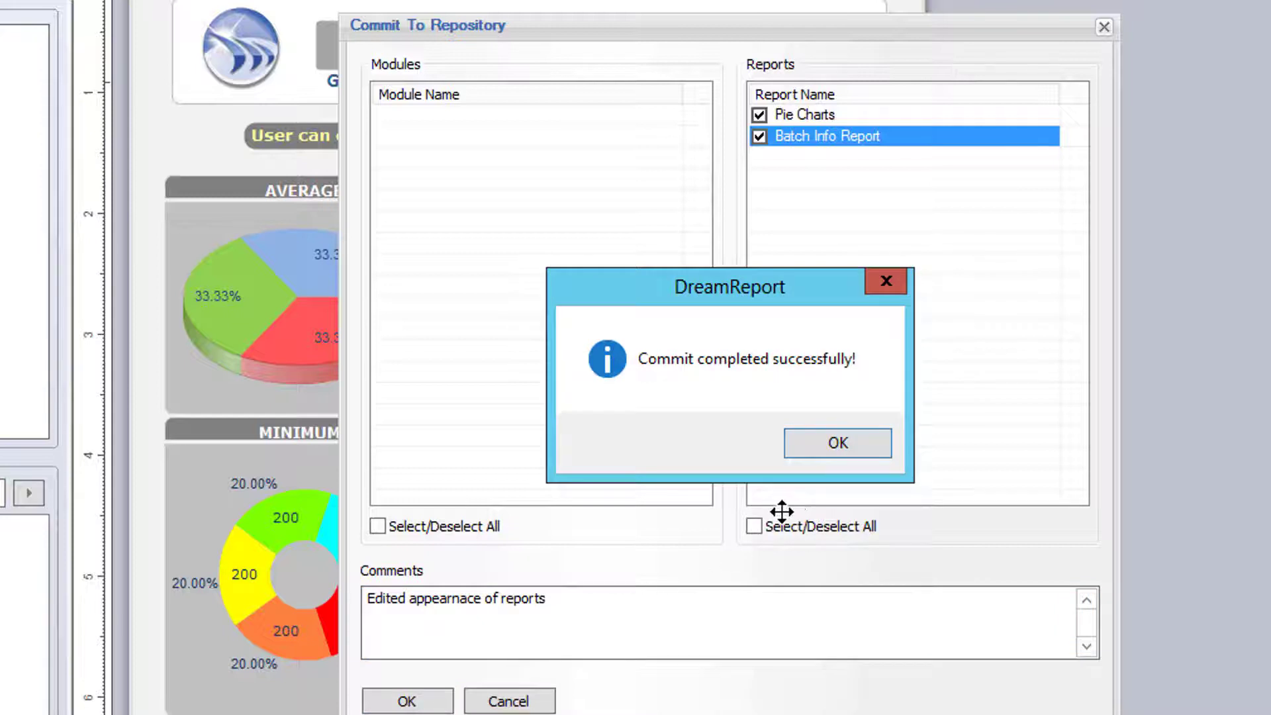
left_click(854, 438)
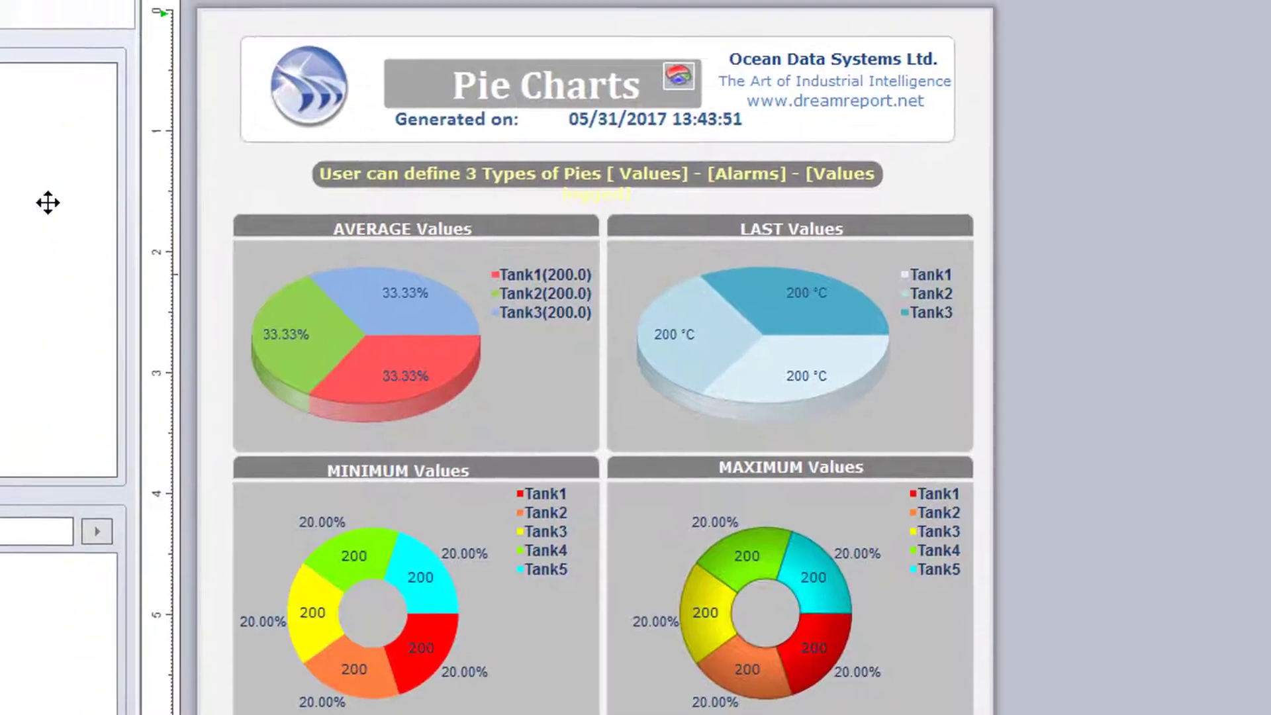
- Unlock Pie Charts, then clear every report's lock with Unlock All in Lock/Unlock Reports
right_click(198, 350)
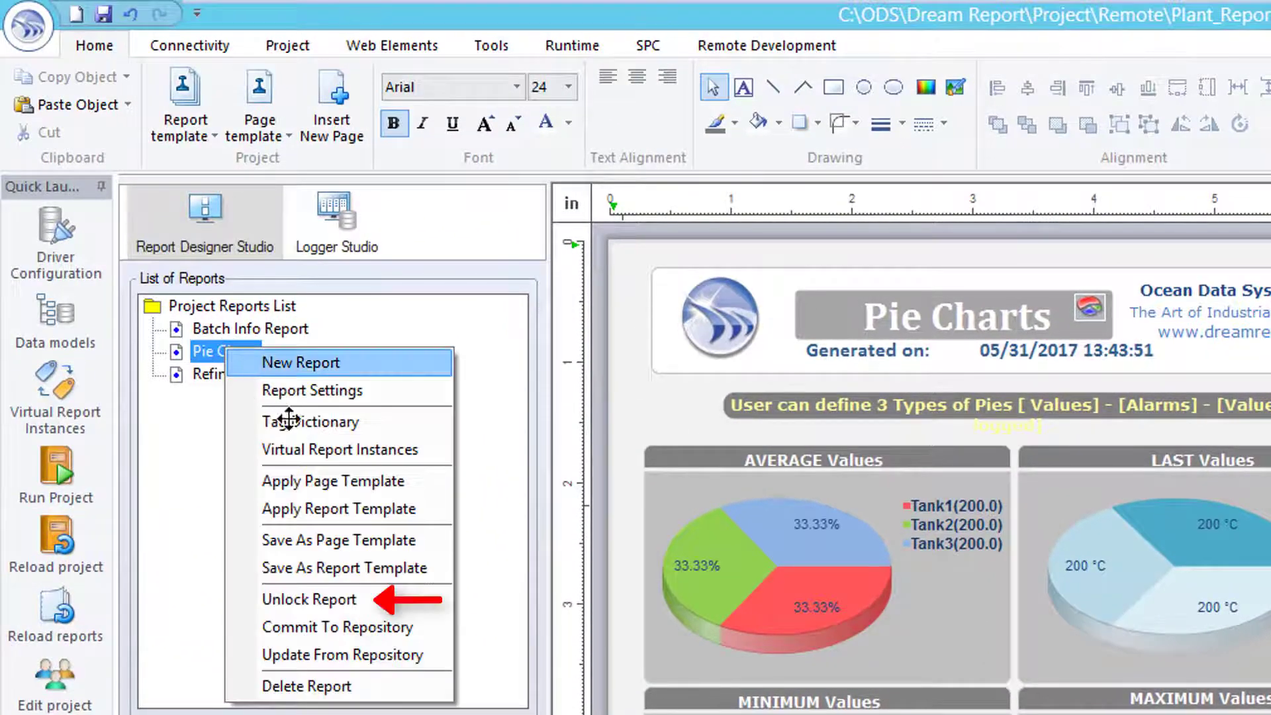
left_click(328, 598)
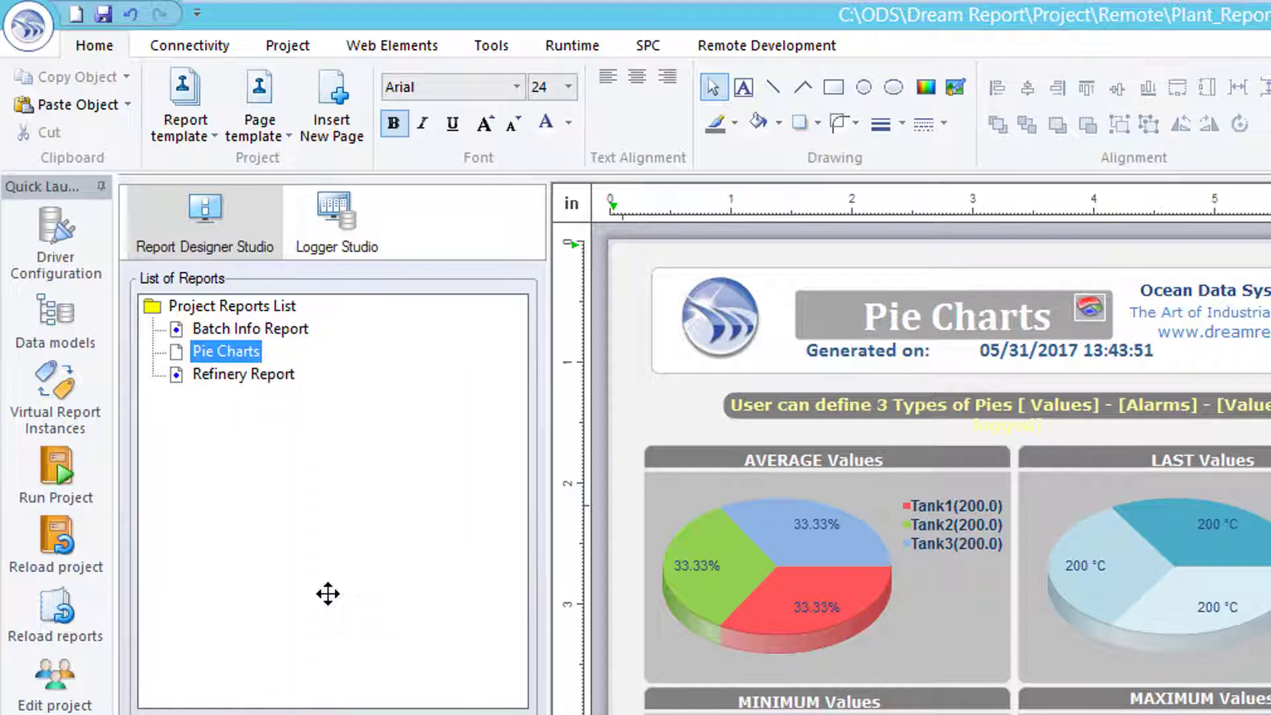
left_click(771, 43)
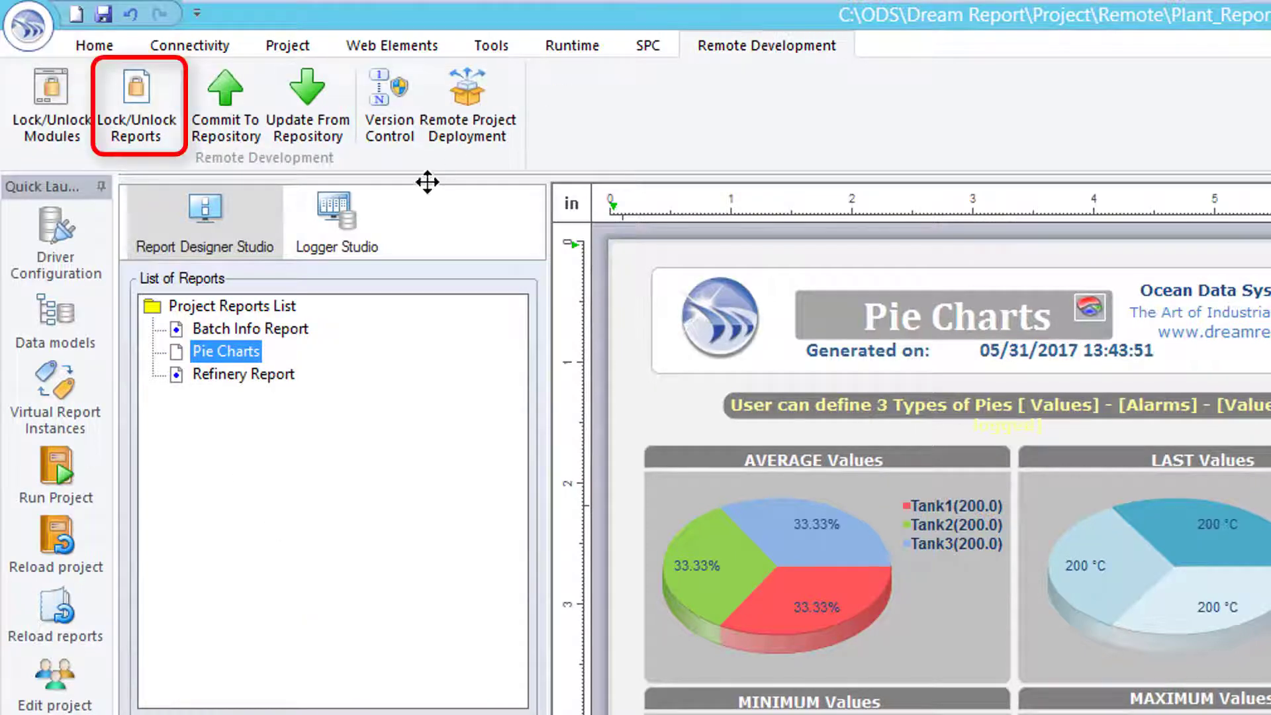
left_click(140, 118)
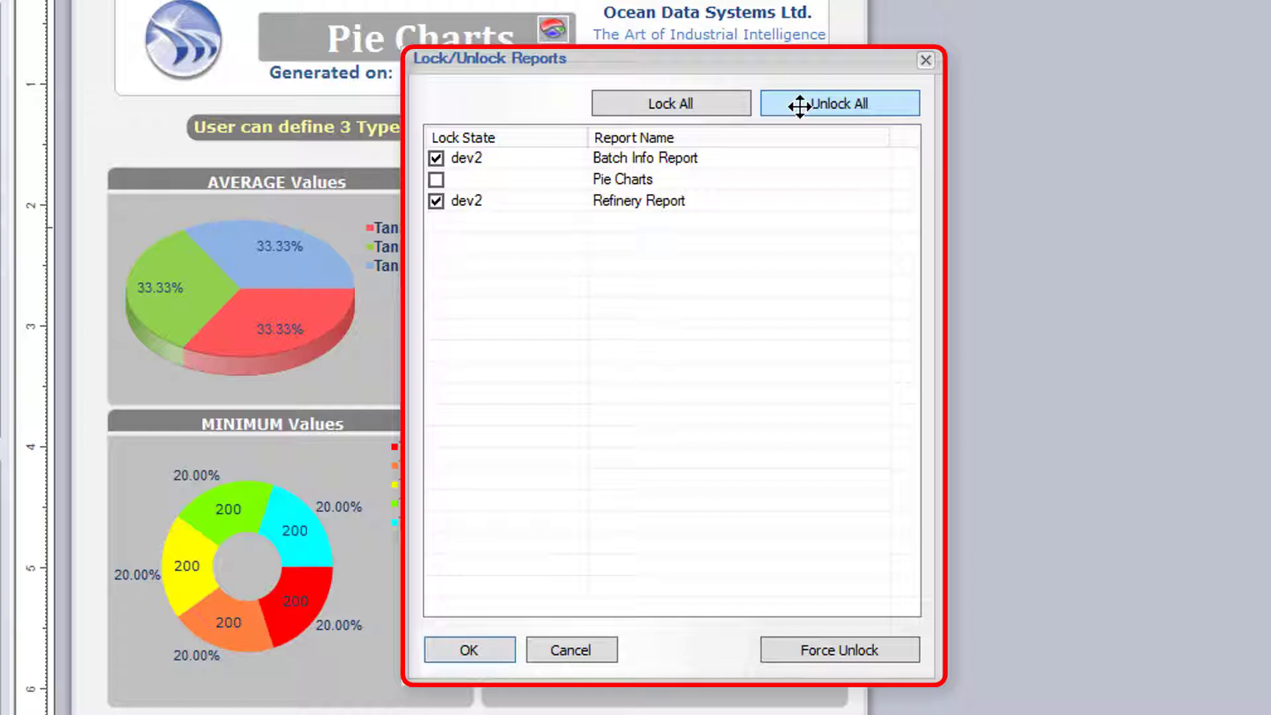
left_click(801, 104)
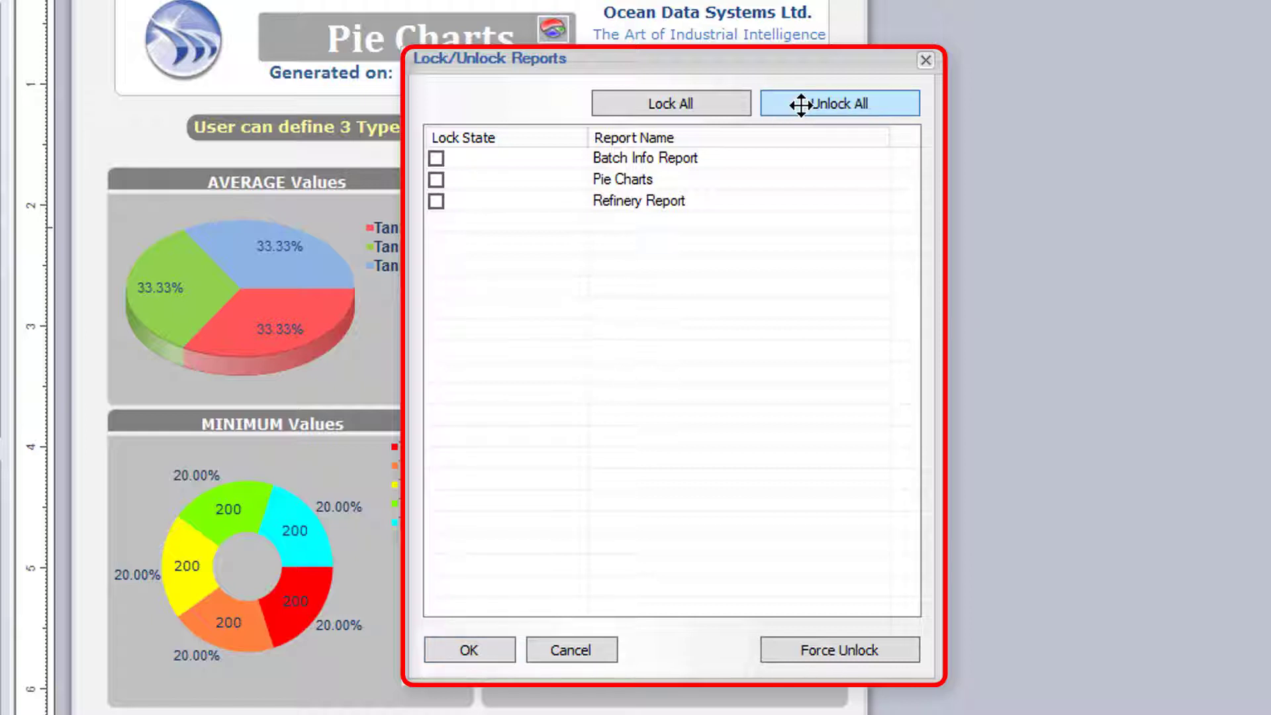
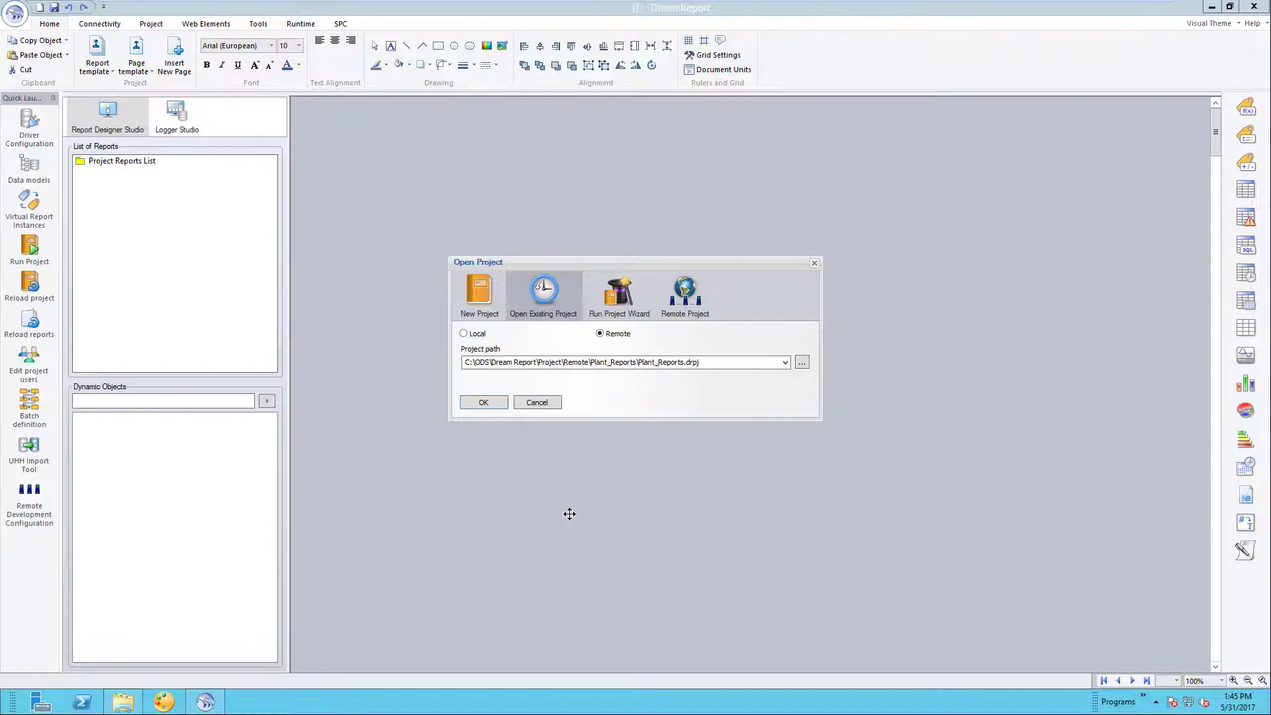
- Open the remote Plant_Reports project, logging in with the developer credentials
left_click(496, 403)
type("dev2")
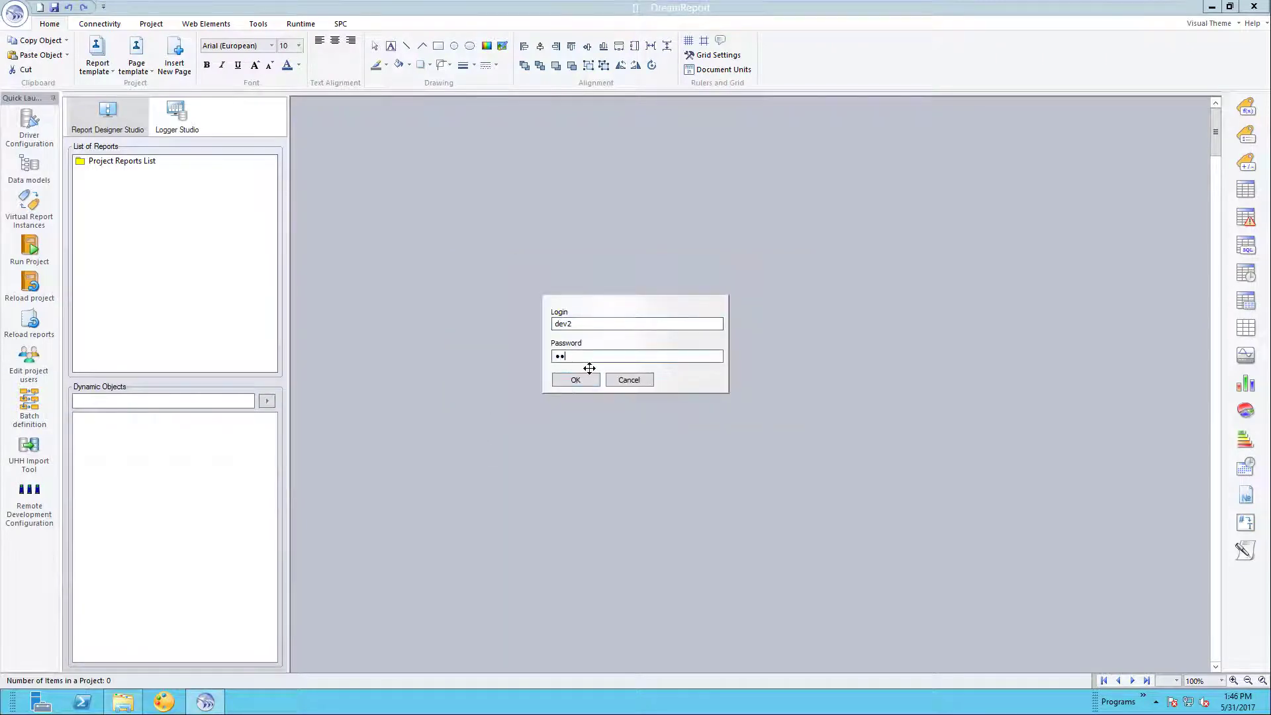
left_click(575, 379)
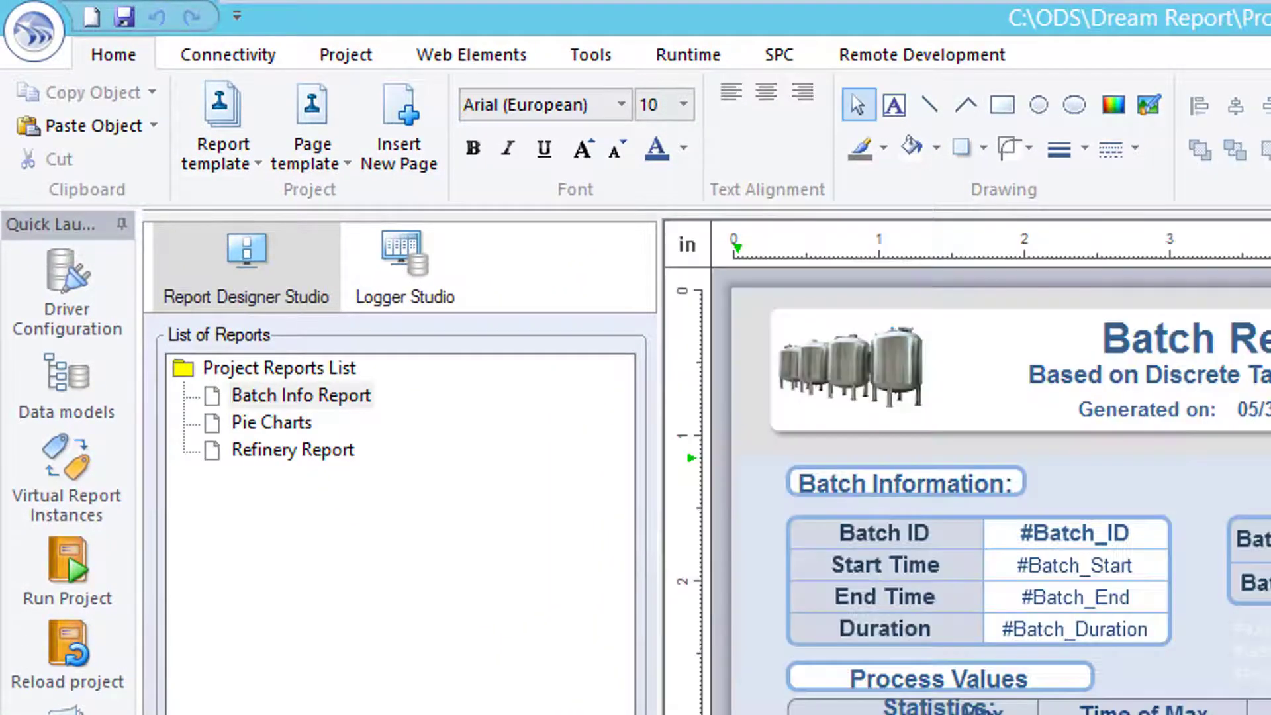
- Try editing the Batch Information section, dismiss the 'Already Locked' warning, and show Remote Development features
left_click(768, 59)
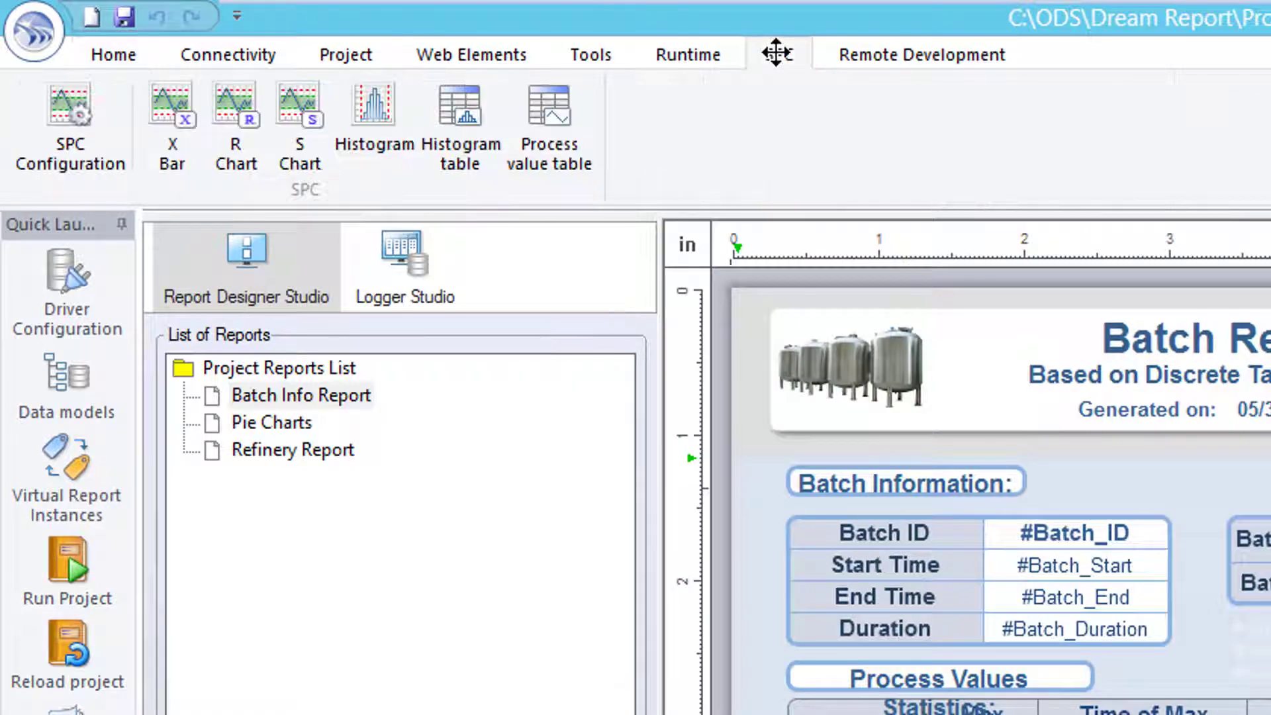
left_click(1015, 482)
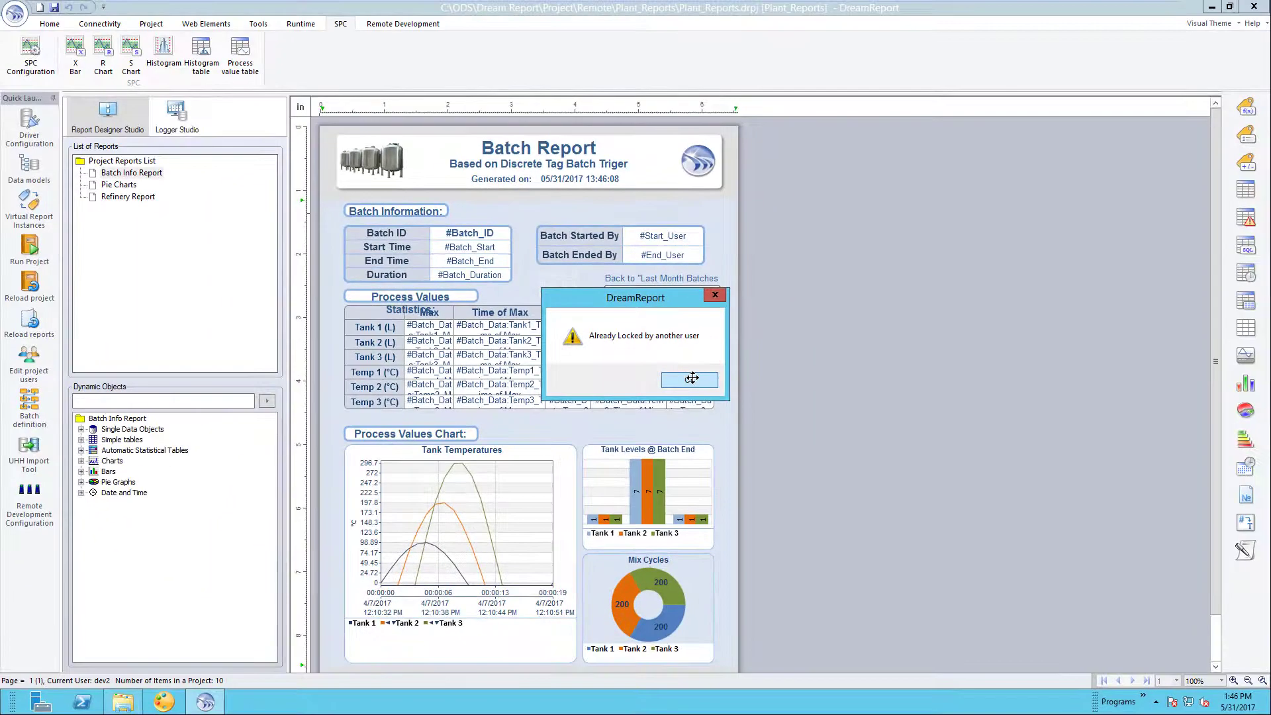
left_click(739, 433)
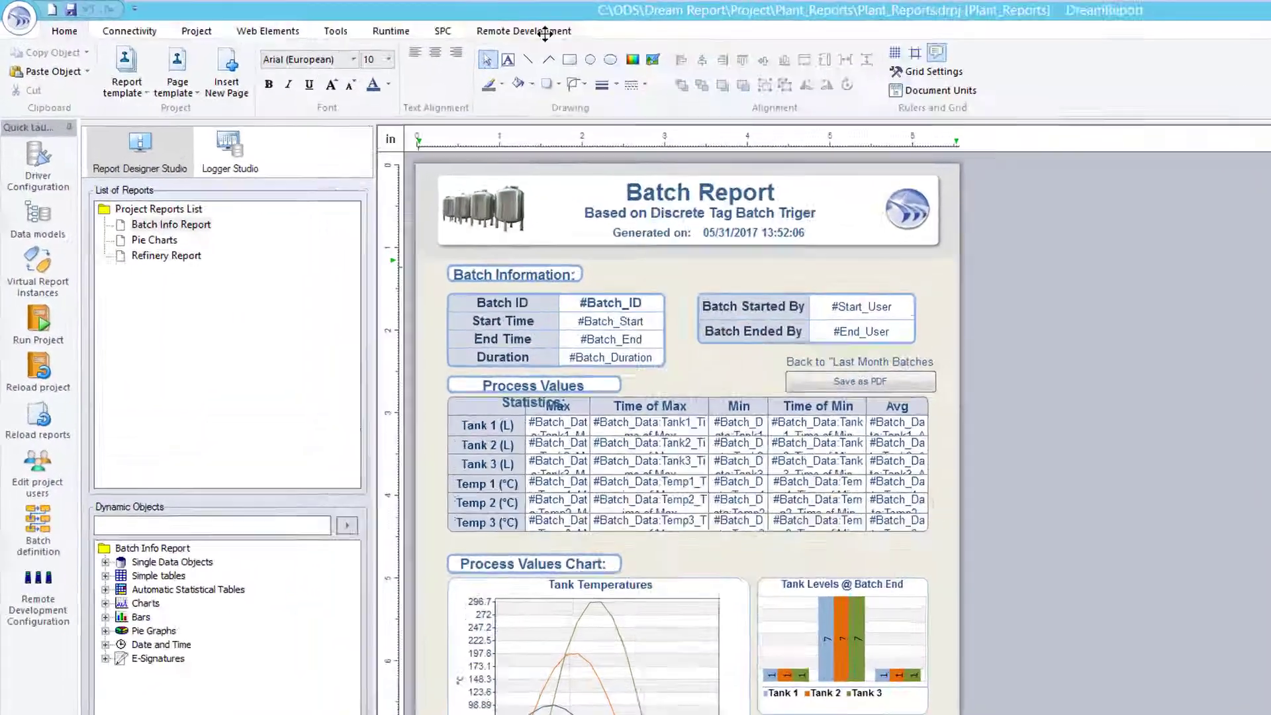
left_click(413, 24)
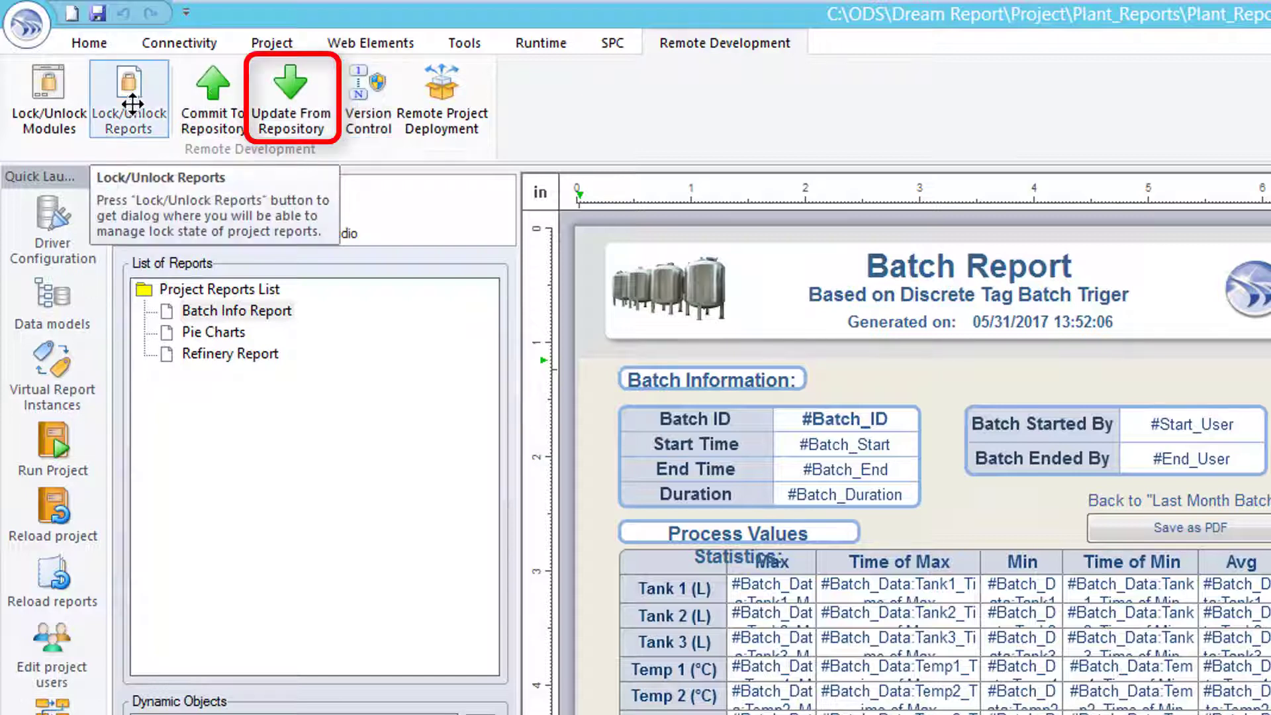
- Accept the repository updates for Batch Info Report and Pie Charts into the local project
left_click(295, 116)
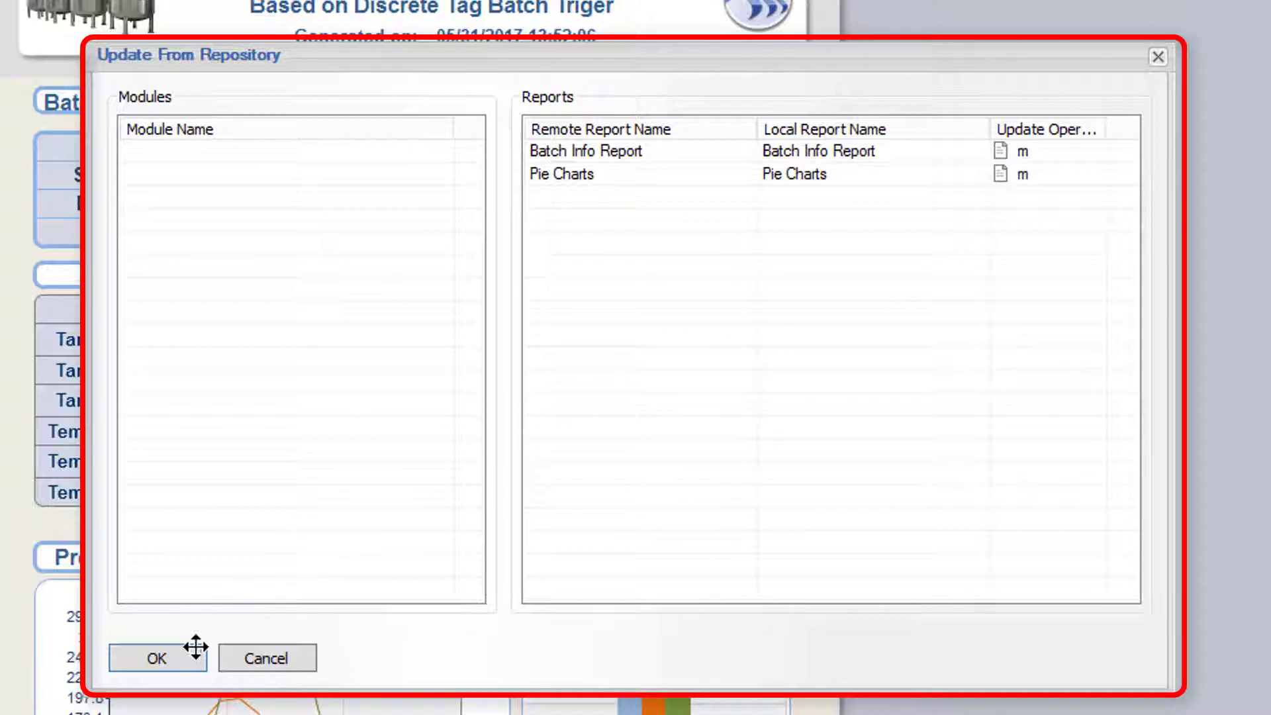
left_click(176, 654)
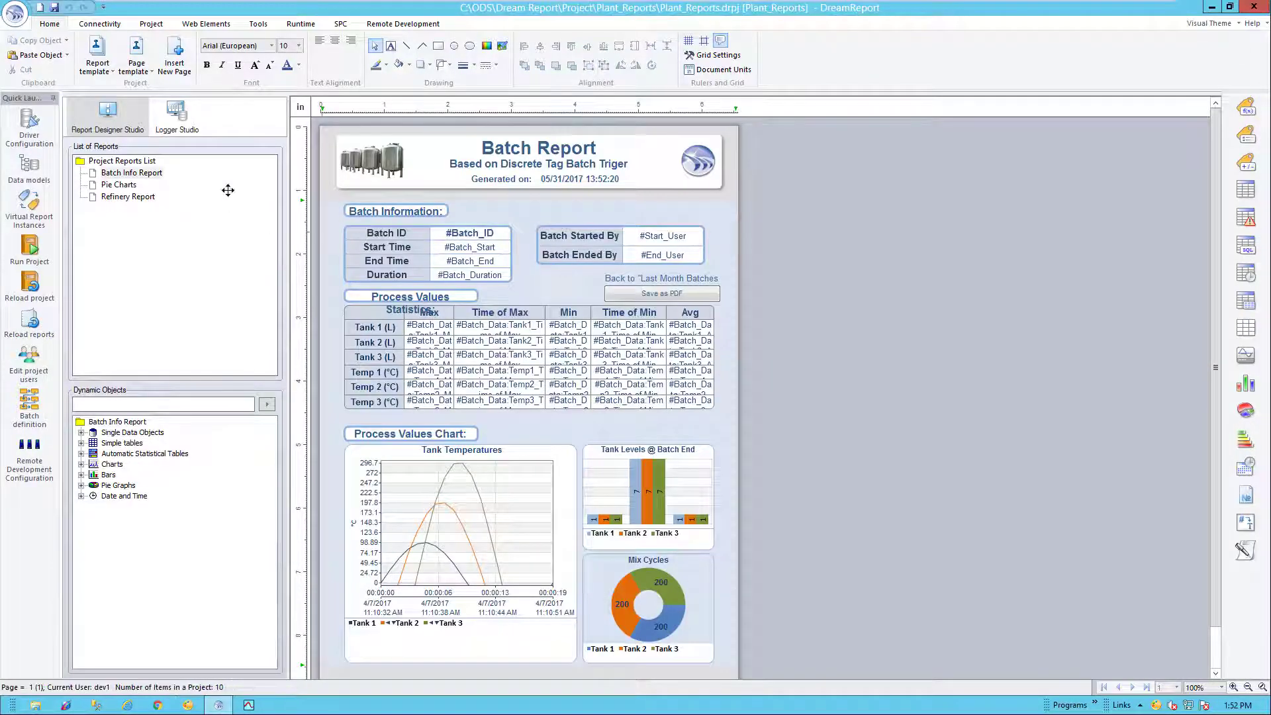
- With Pie Charts selected, add a new report Report_3 and accept its default settings
left_click(113, 186)
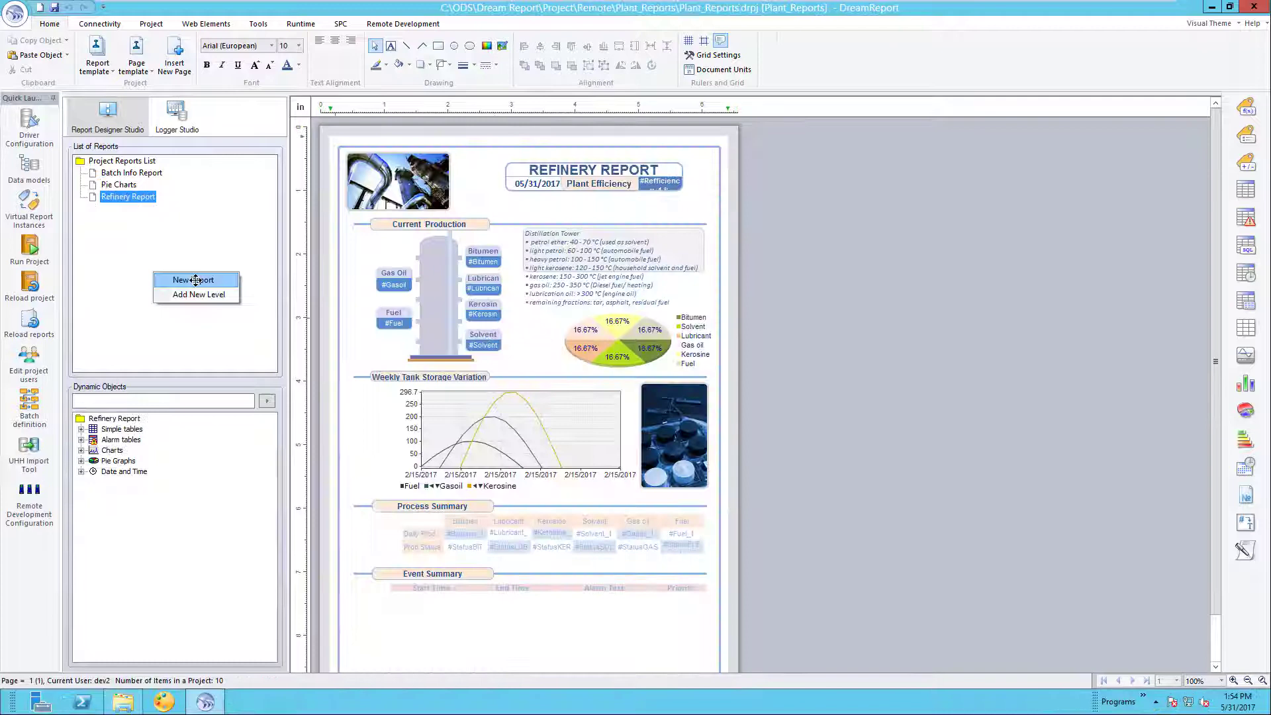
left_click(204, 278)
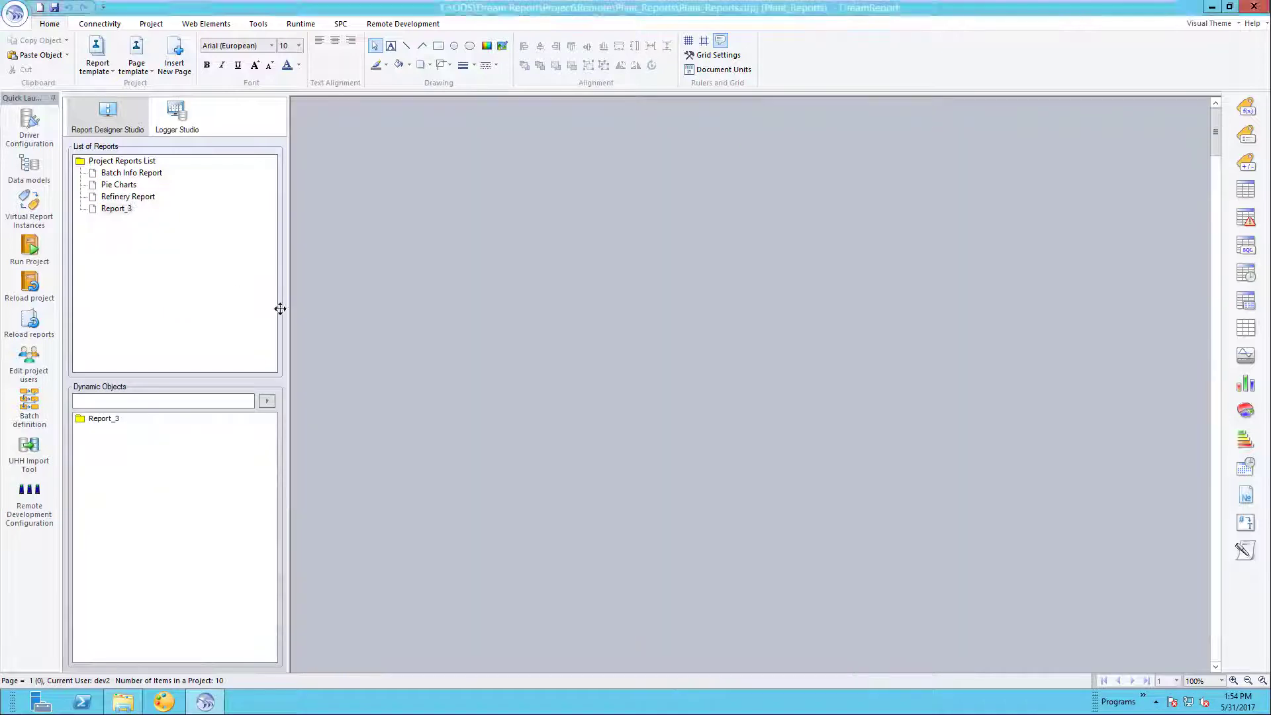
left_click(399, 526)
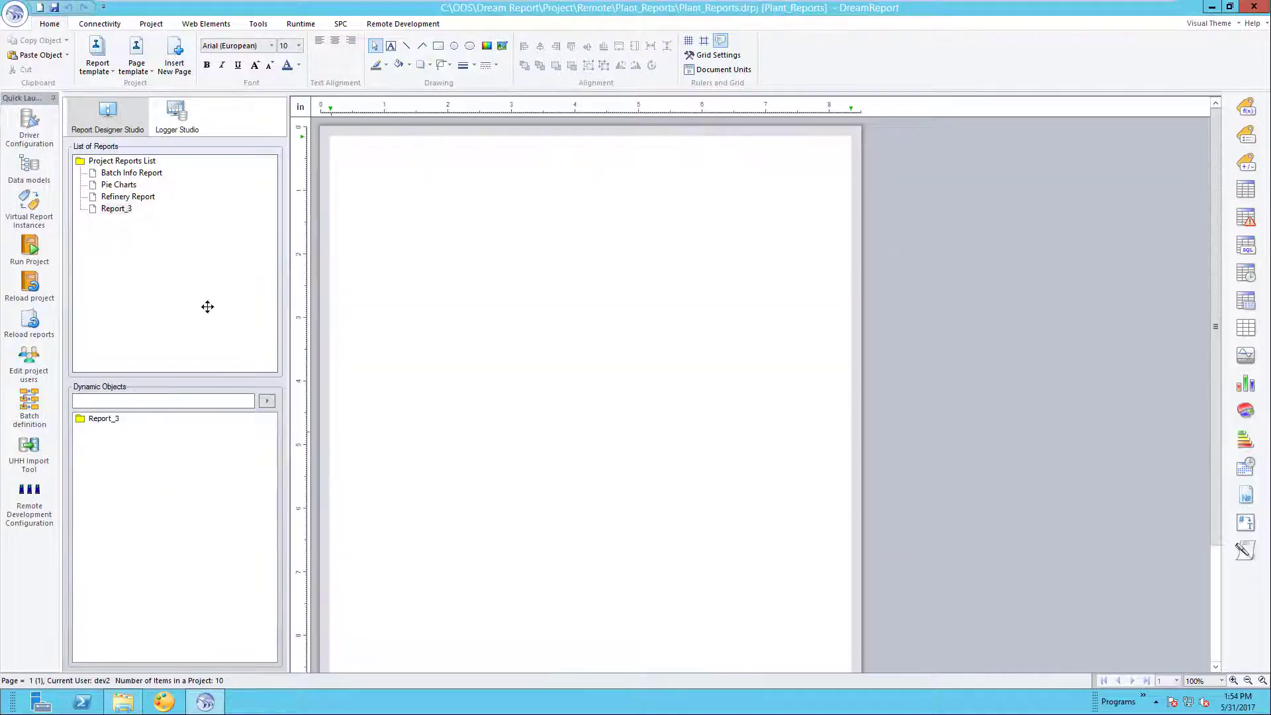
- Apply the Central Pump Station template to Report_3, making it Pump Station Daily Report, and save
right_click(122, 209)
left_click(182, 294)
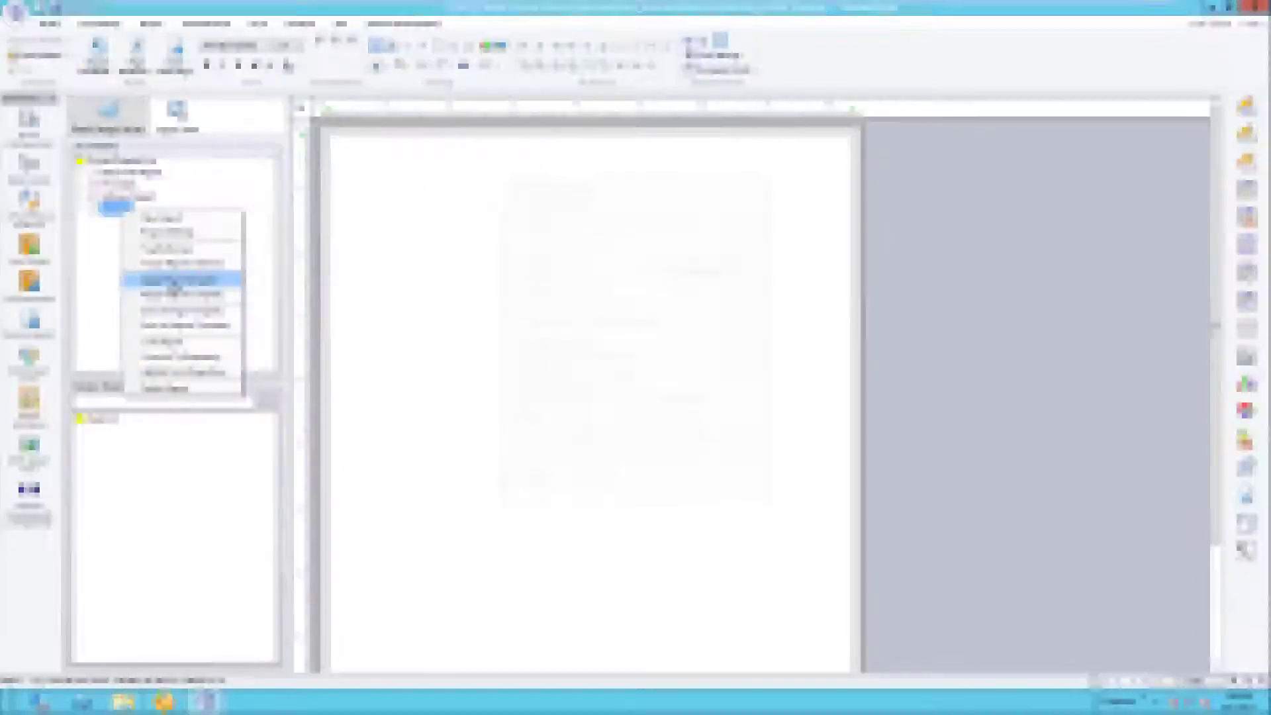
left_click(529, 479)
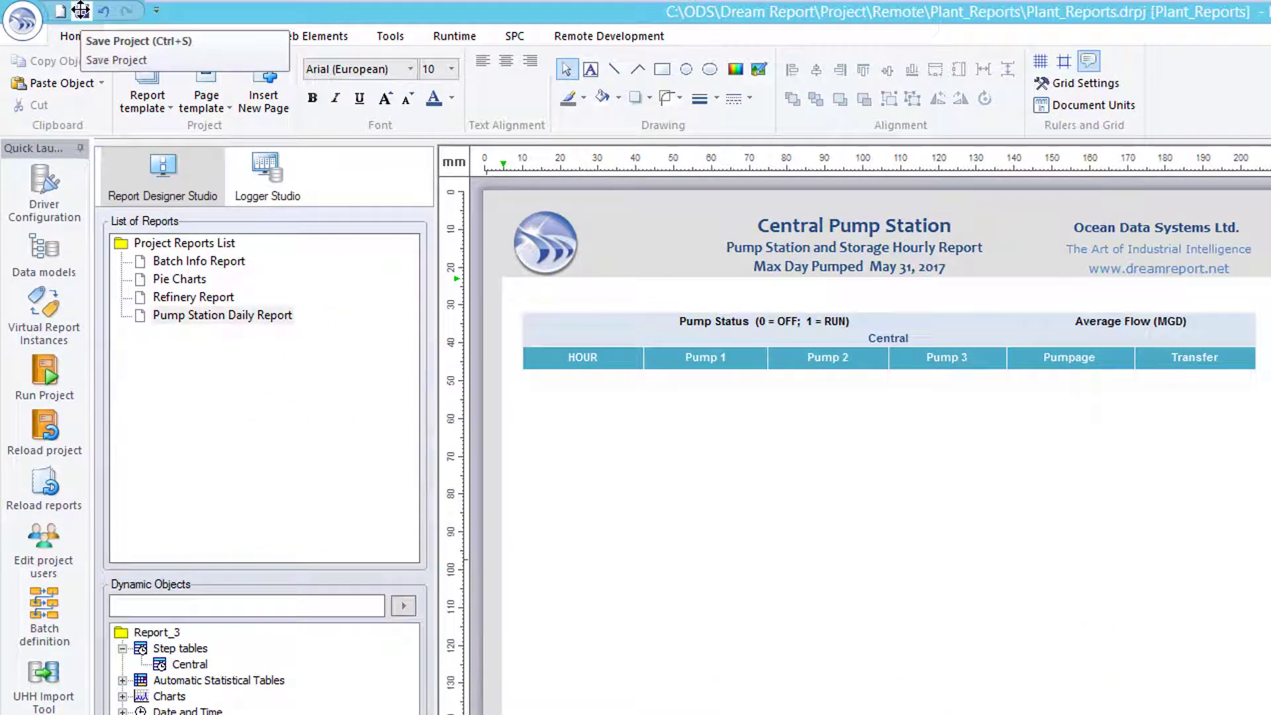
left_click(81, 9)
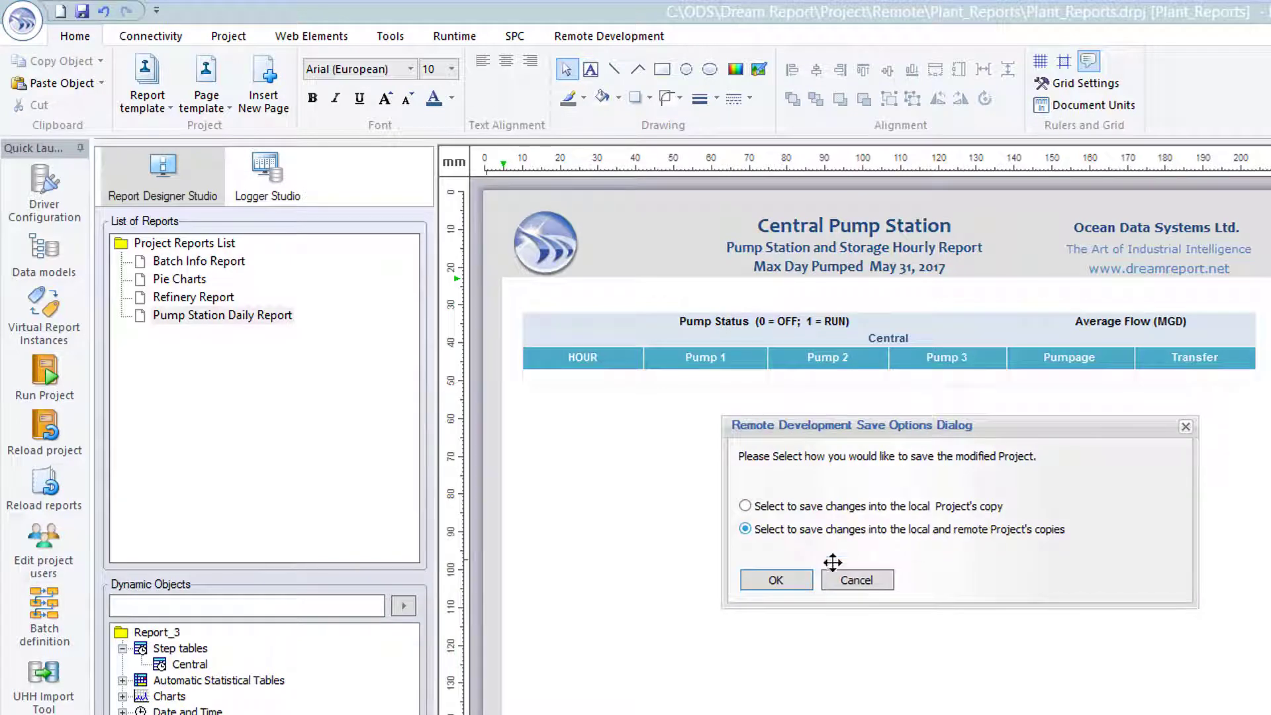
- Save locally and remotely, committing Pump Station Daily Report and Report Levels with 'Added new Pump Station report'
left_click(780, 578)
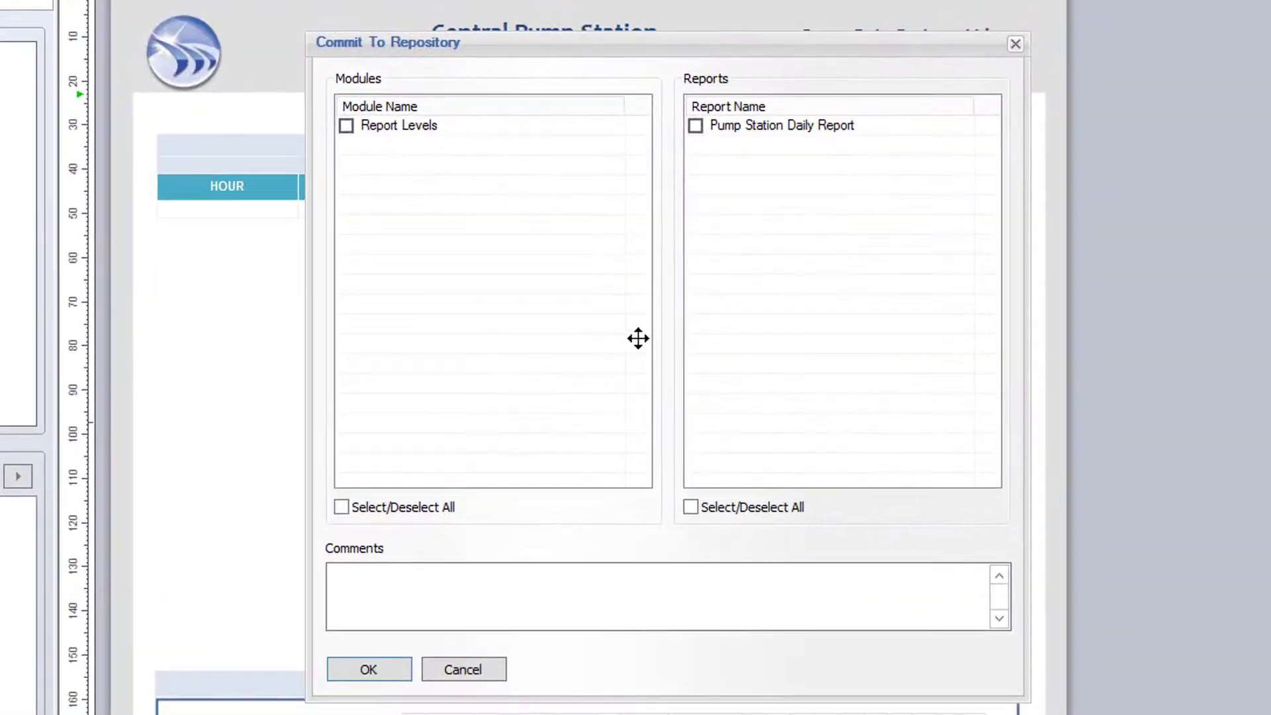
left_click(696, 125)
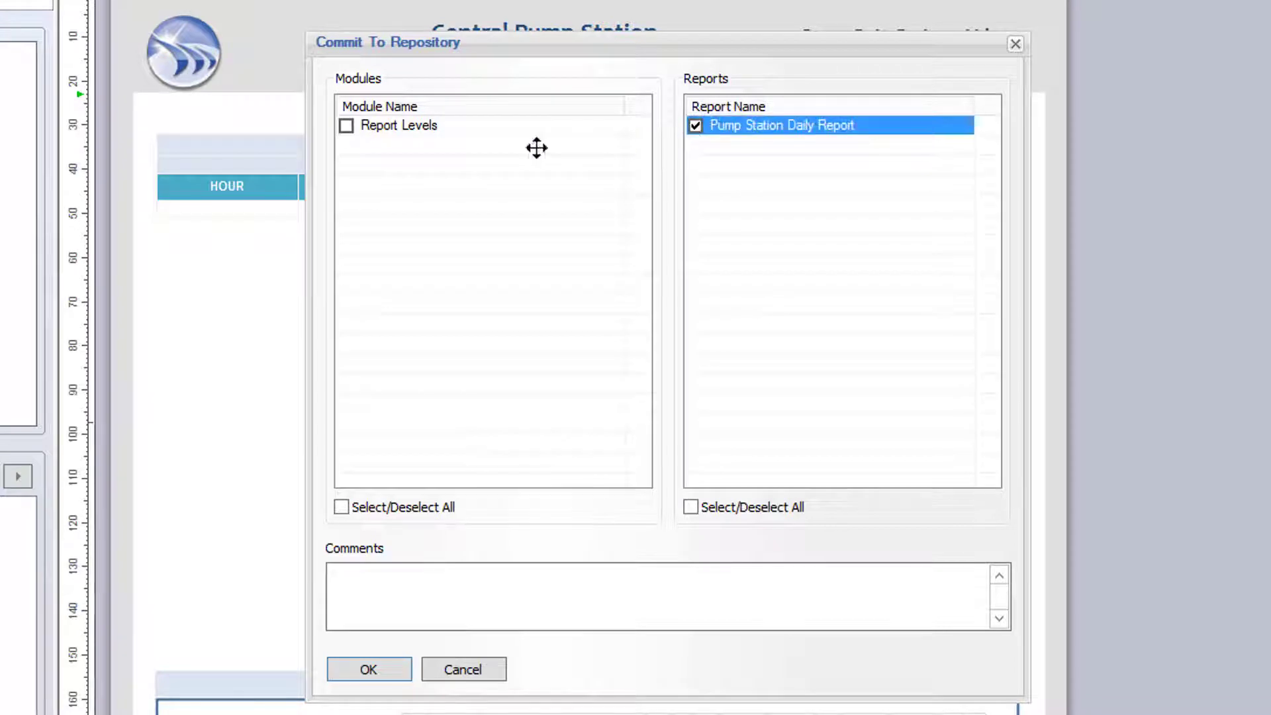
left_click(345, 125)
left_click(444, 606)
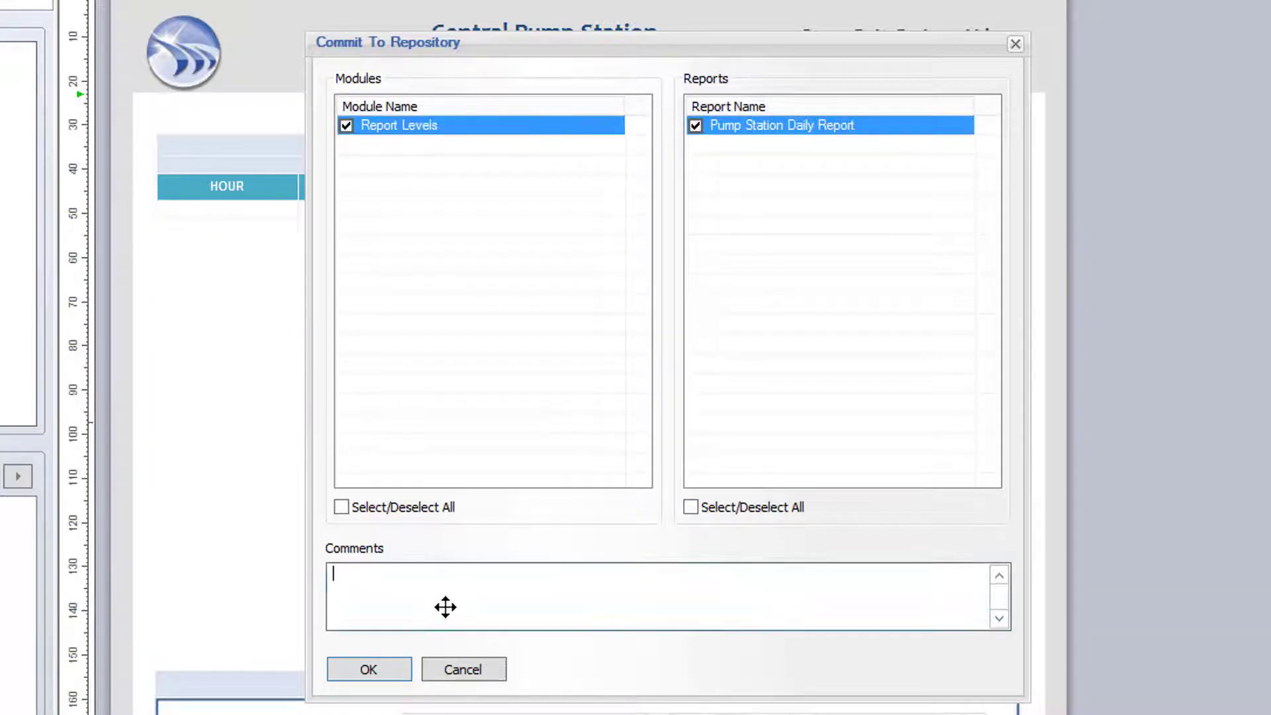
type("Added new Pump Station report")
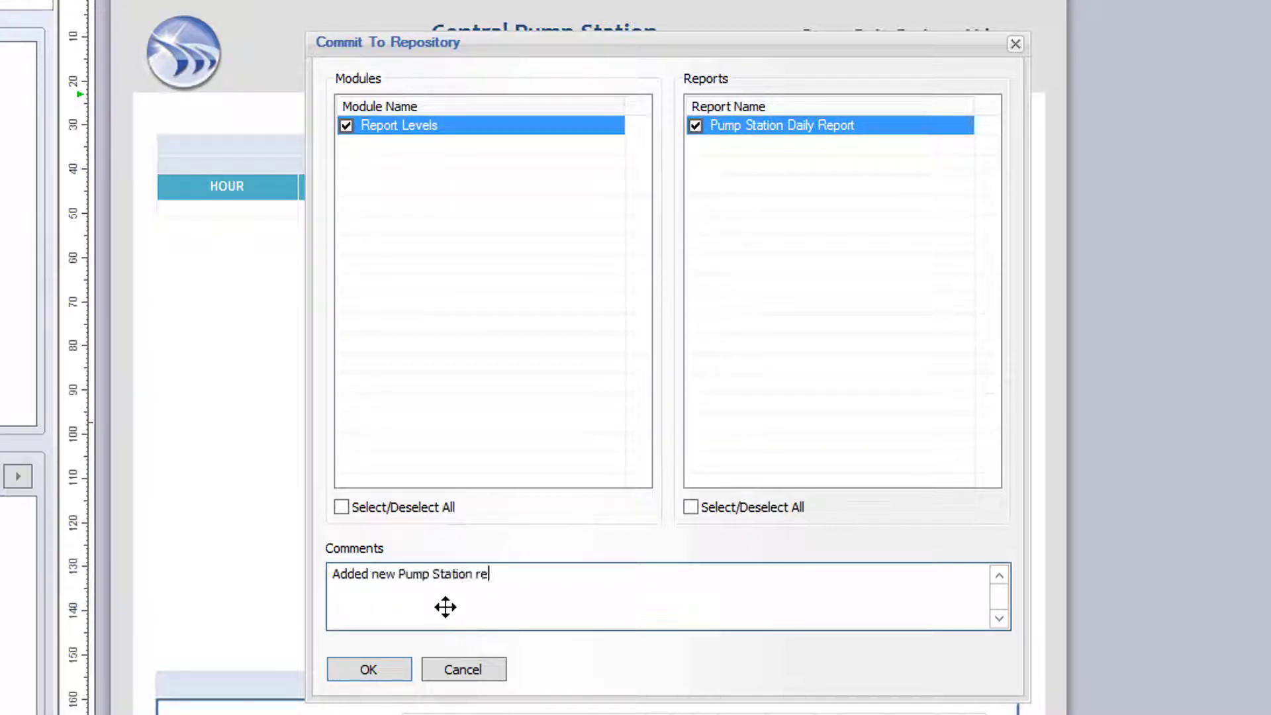
left_click(374, 670)
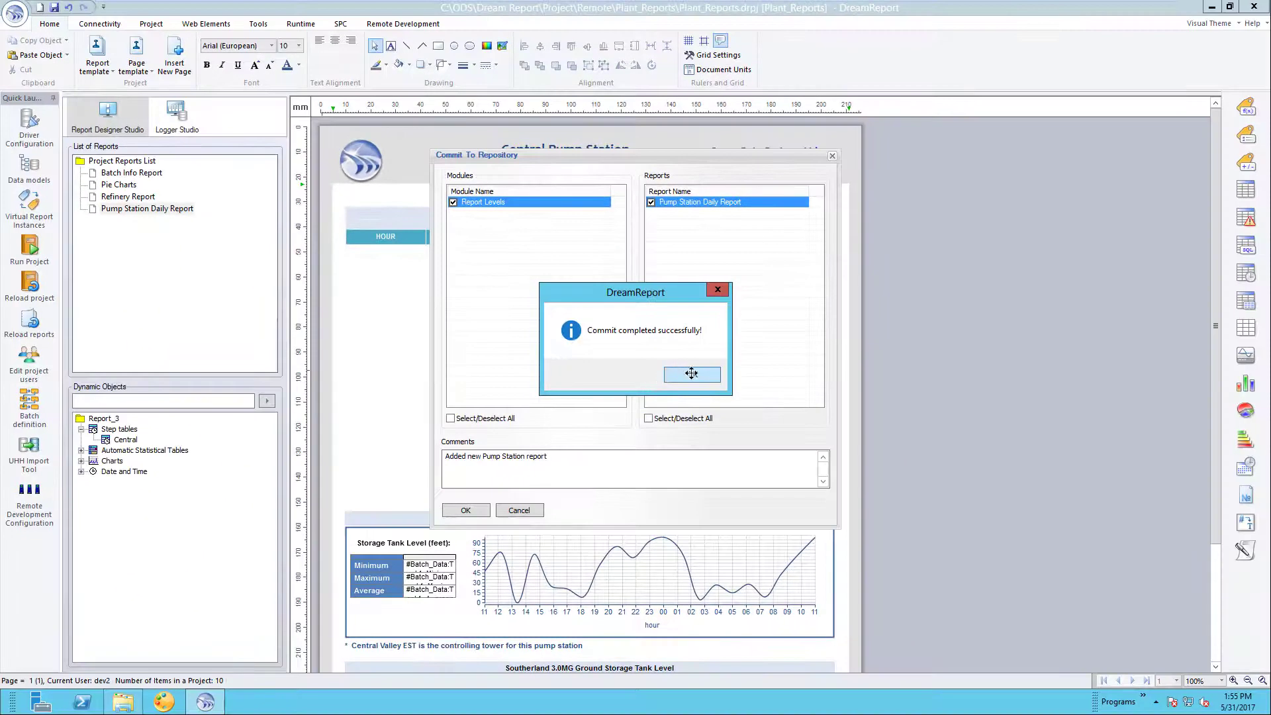
left_click(691, 373)
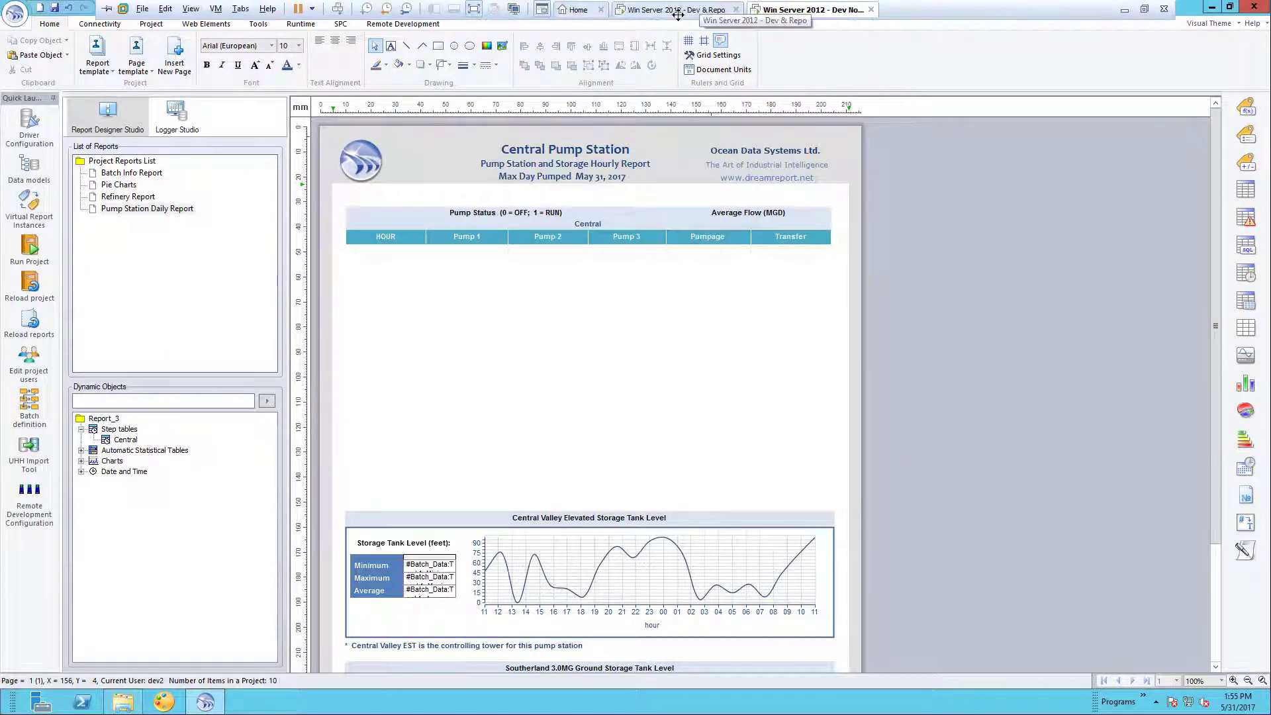
- On the Dev & Repo machine, pull Pump Station Daily Report from the repository and open it
left_click(705, 10)
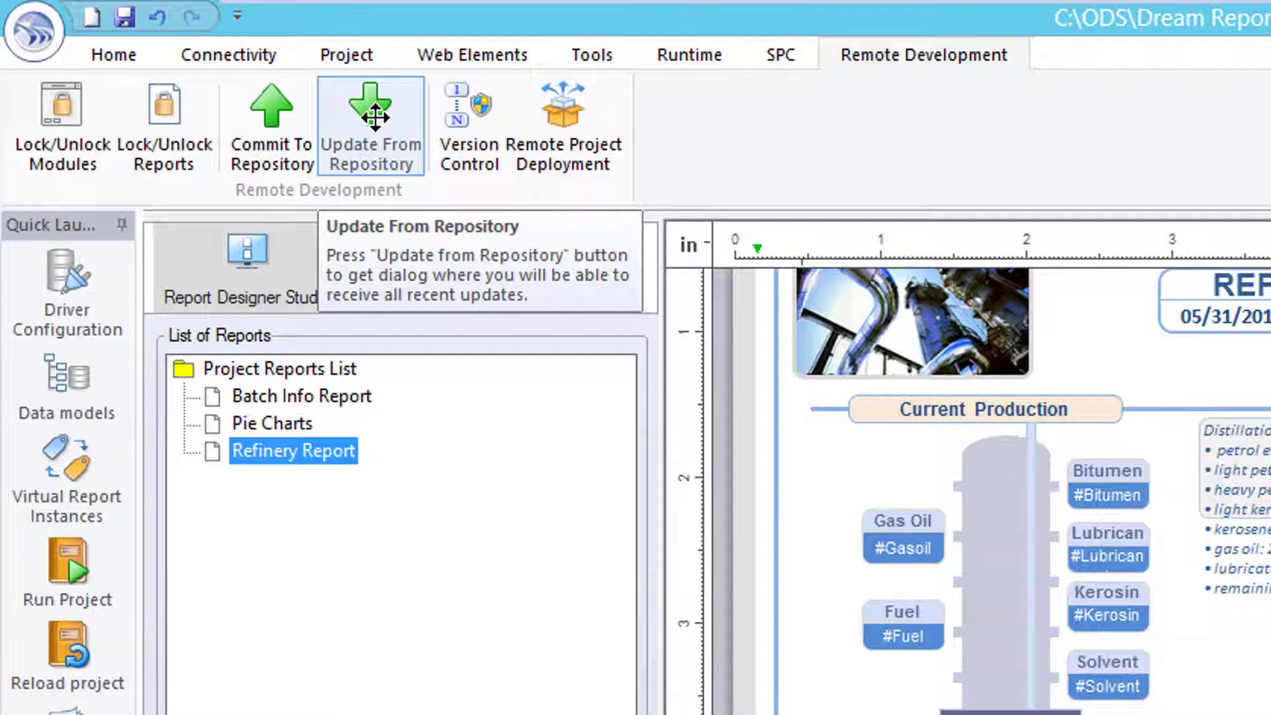
left_click(375, 117)
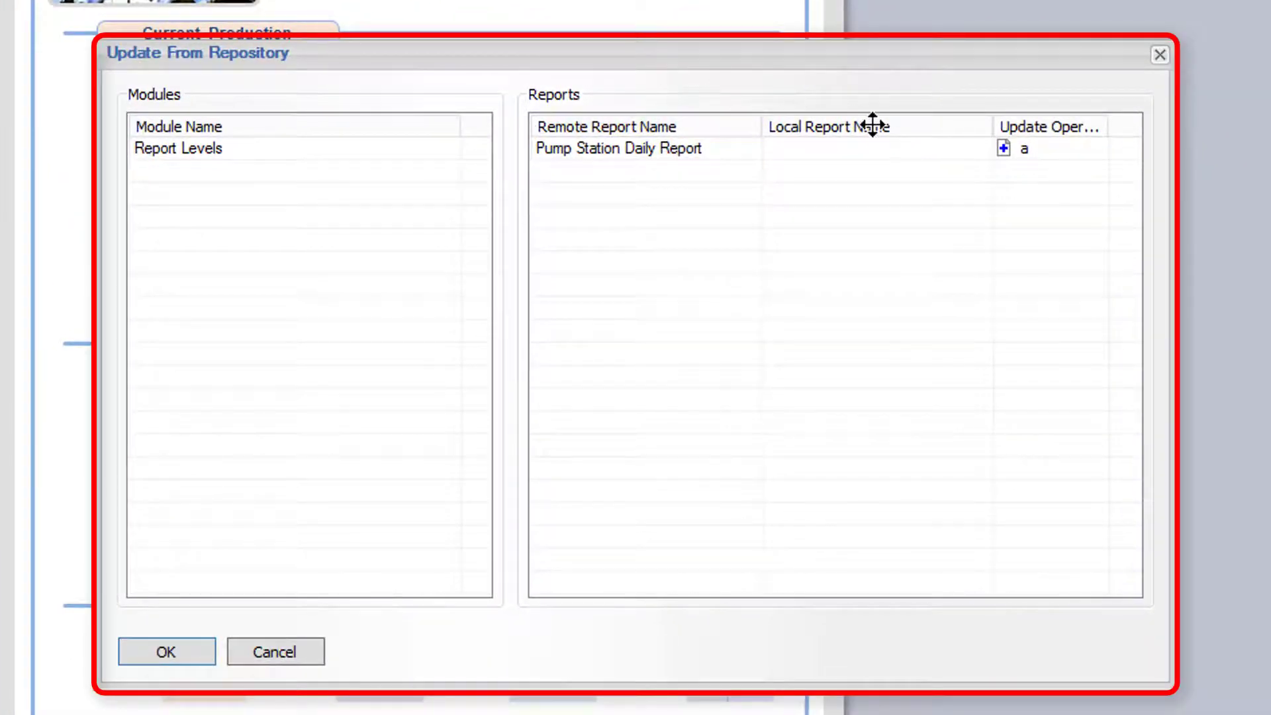
left_click(1012, 148)
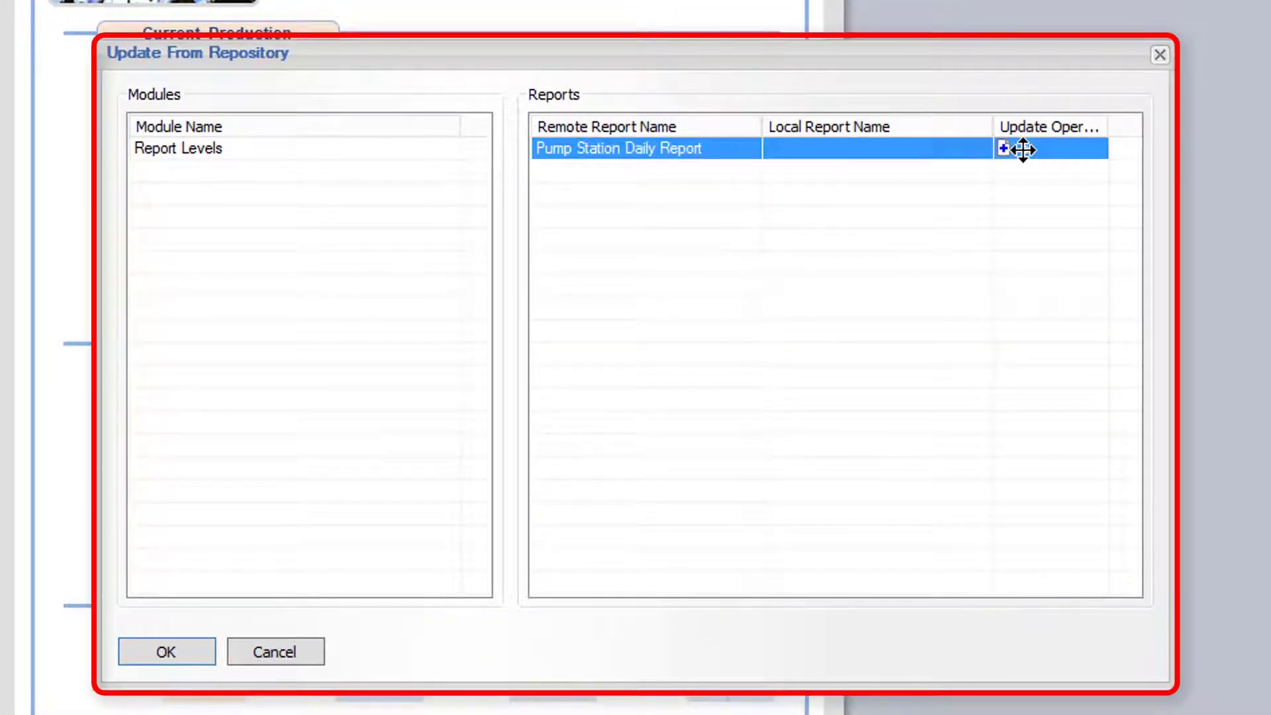
left_click(167, 650)
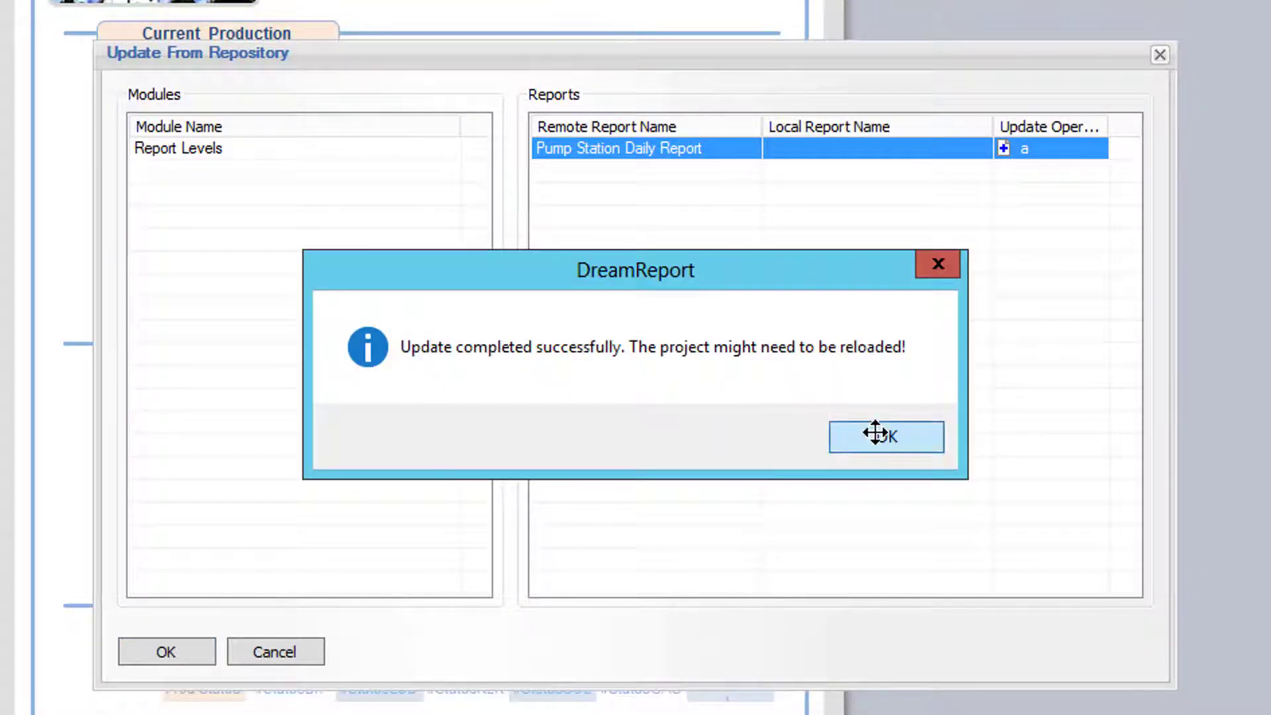
left_click(875, 432)
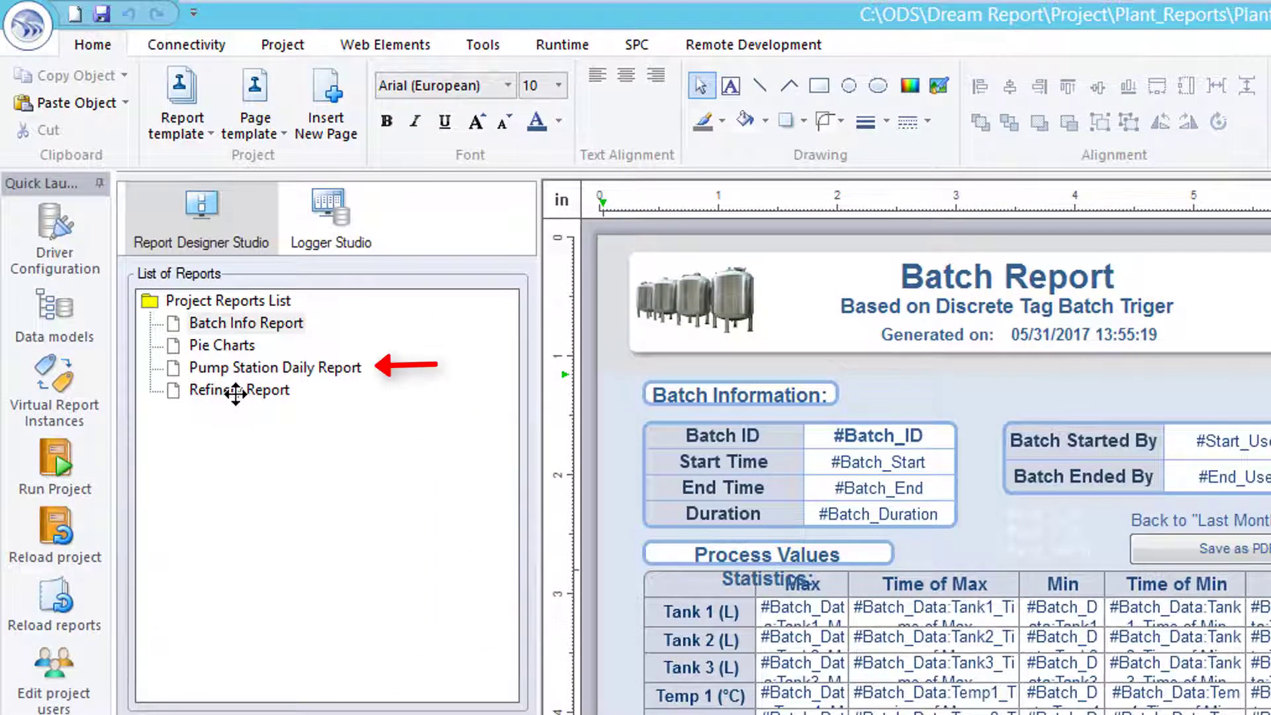
left_click(235, 367)
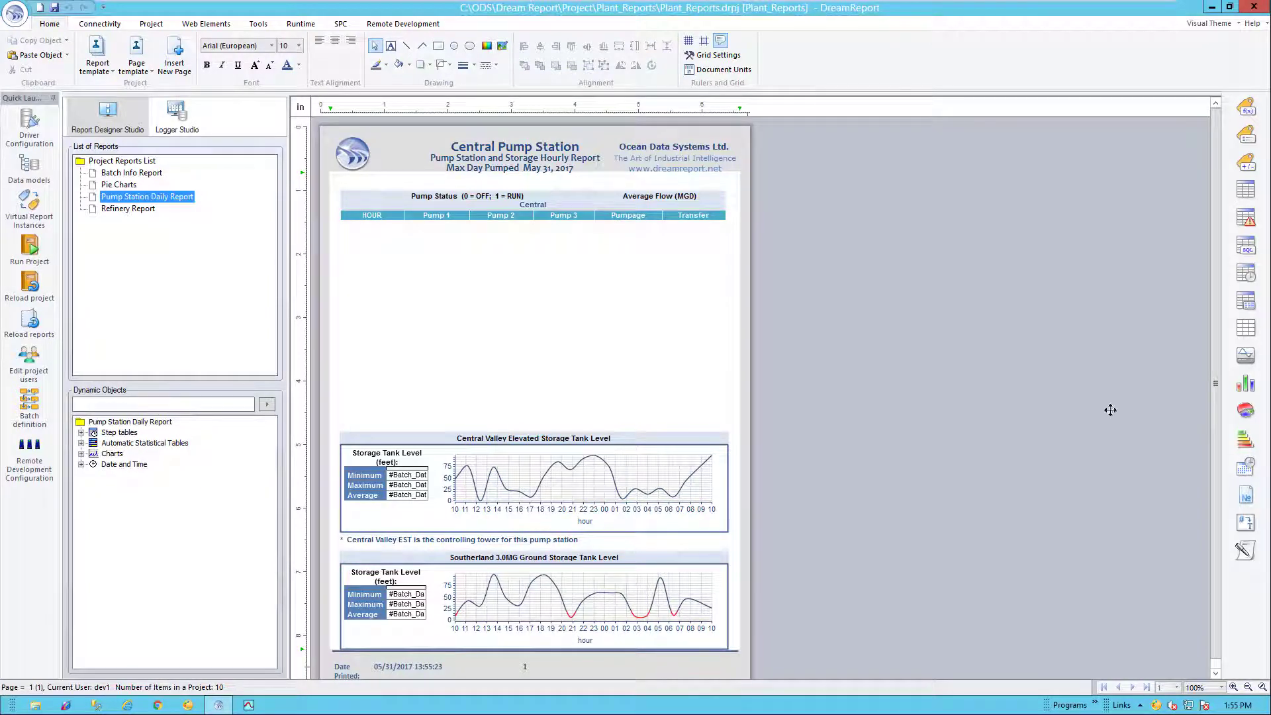
- On the Dev Node machine, run the Plant_Reports project in runtime
mouse_move(735, 3)
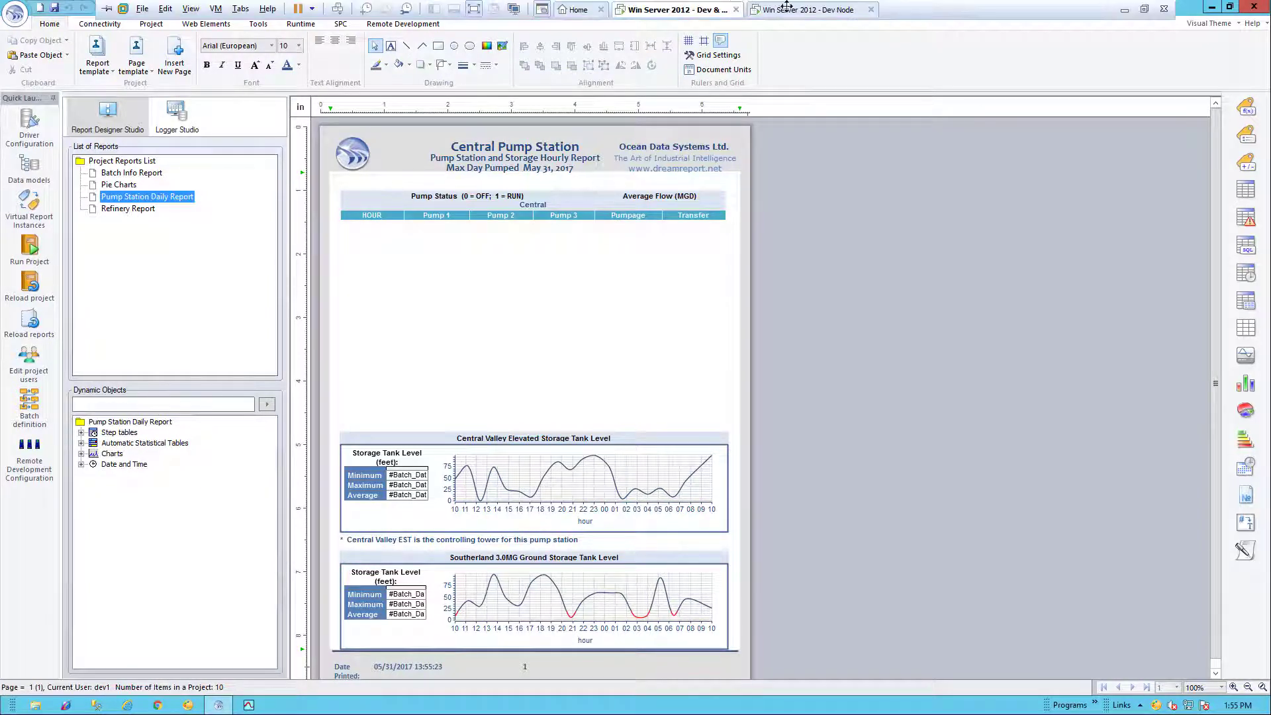
left_click(808, 11)
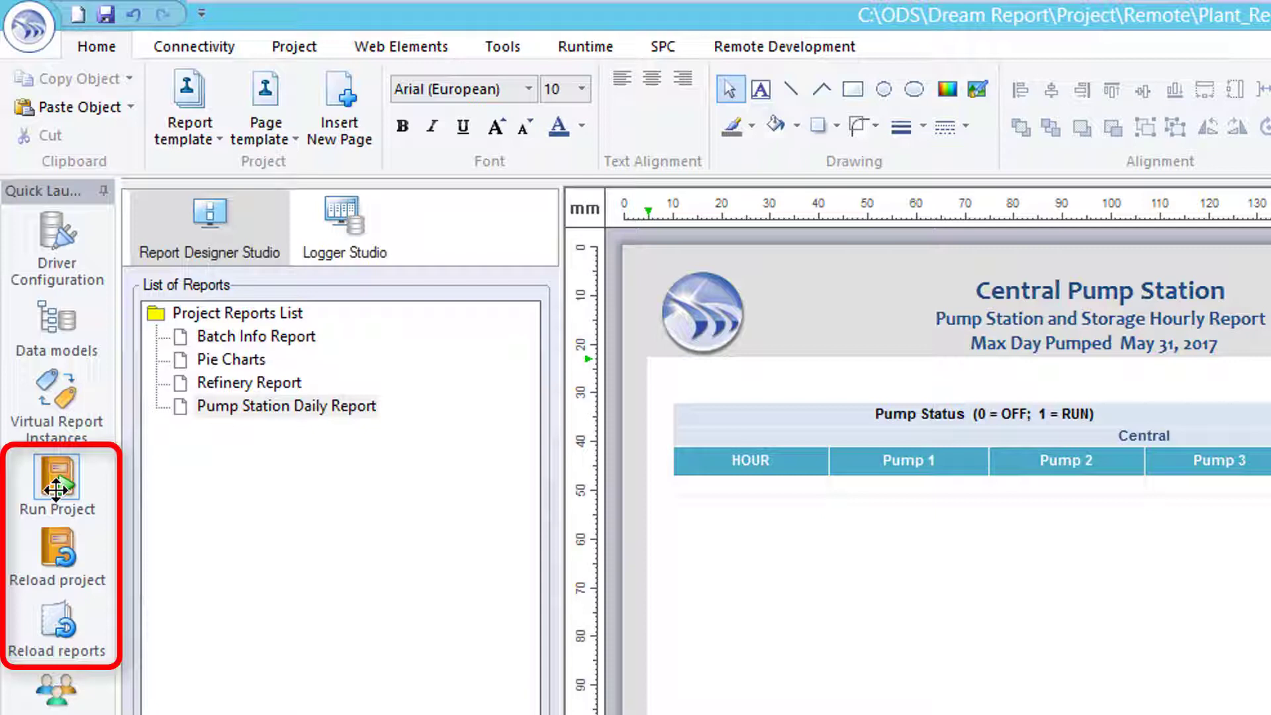
left_click(294, 46)
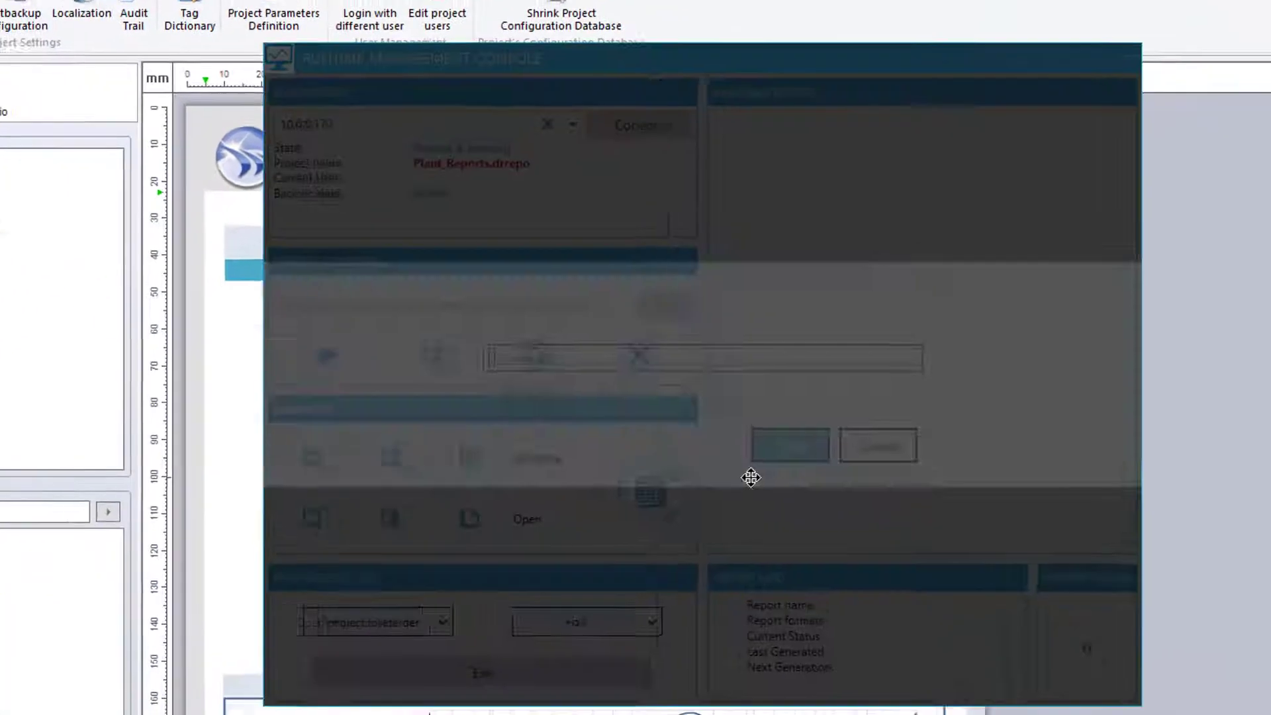
- Log in to the Runtime Management Console with the developer credentials and select Batch Info Report
type("dev2")
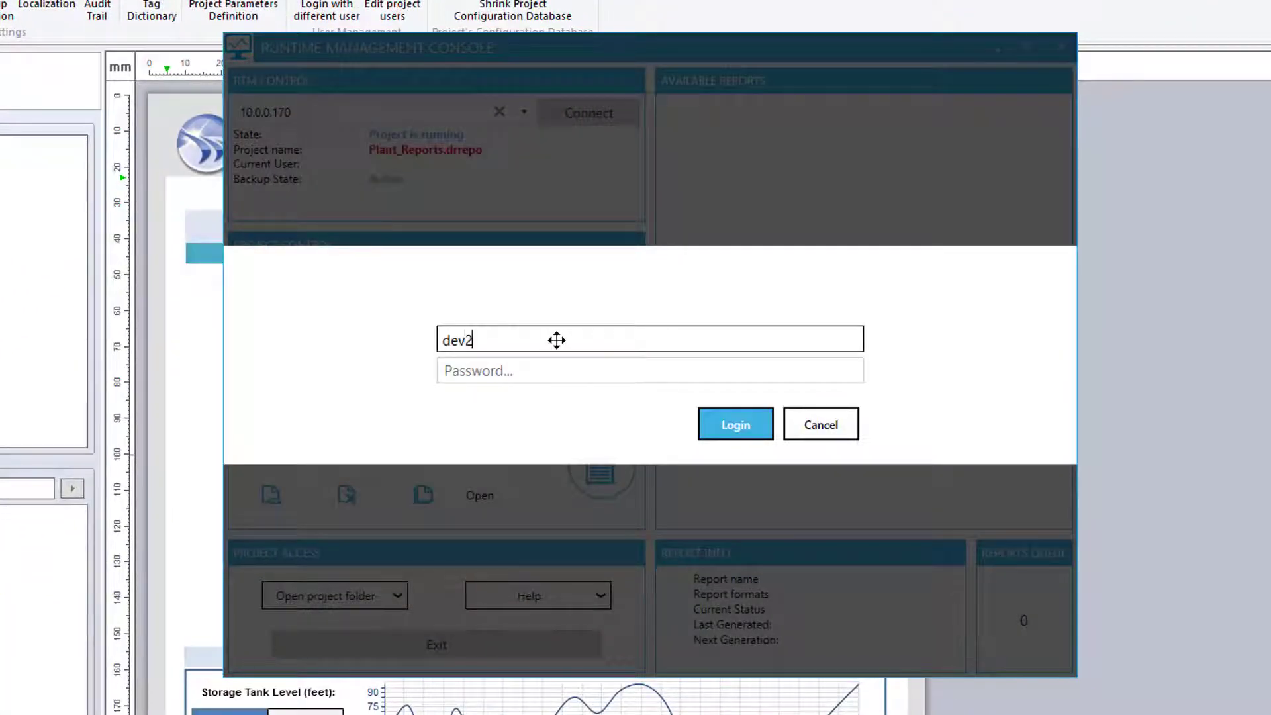
key("Tab")
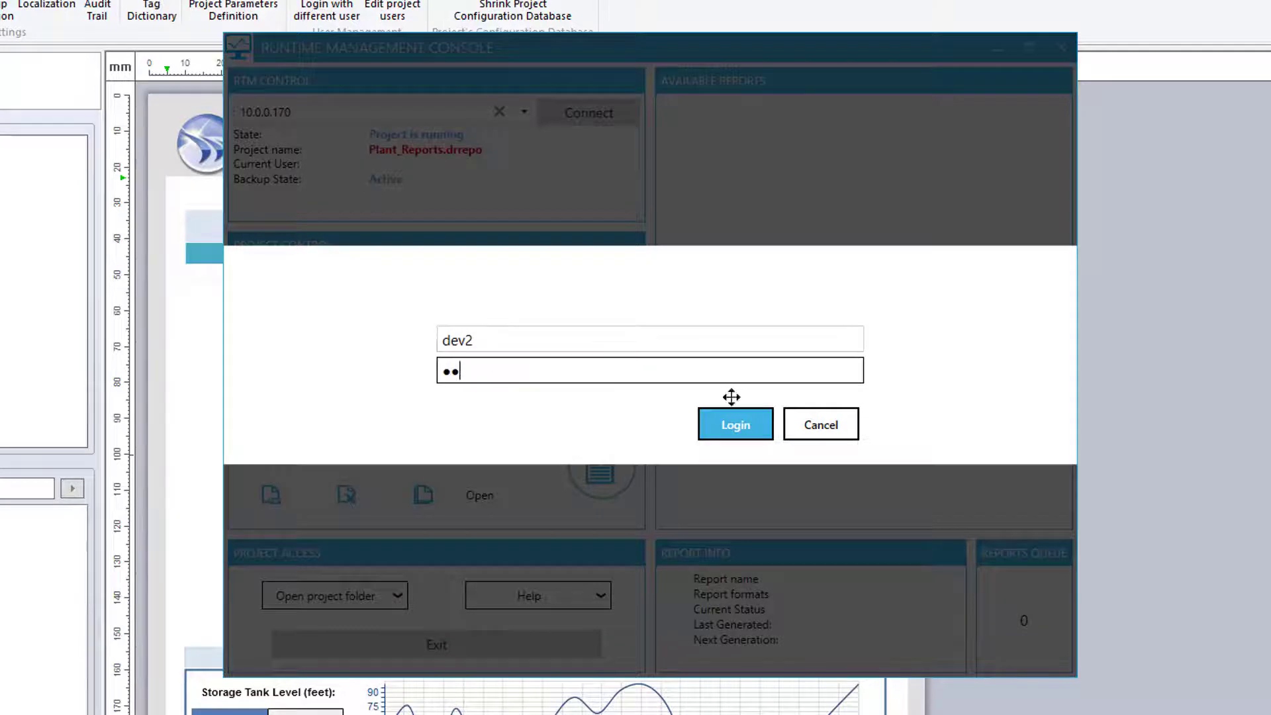
left_click(736, 423)
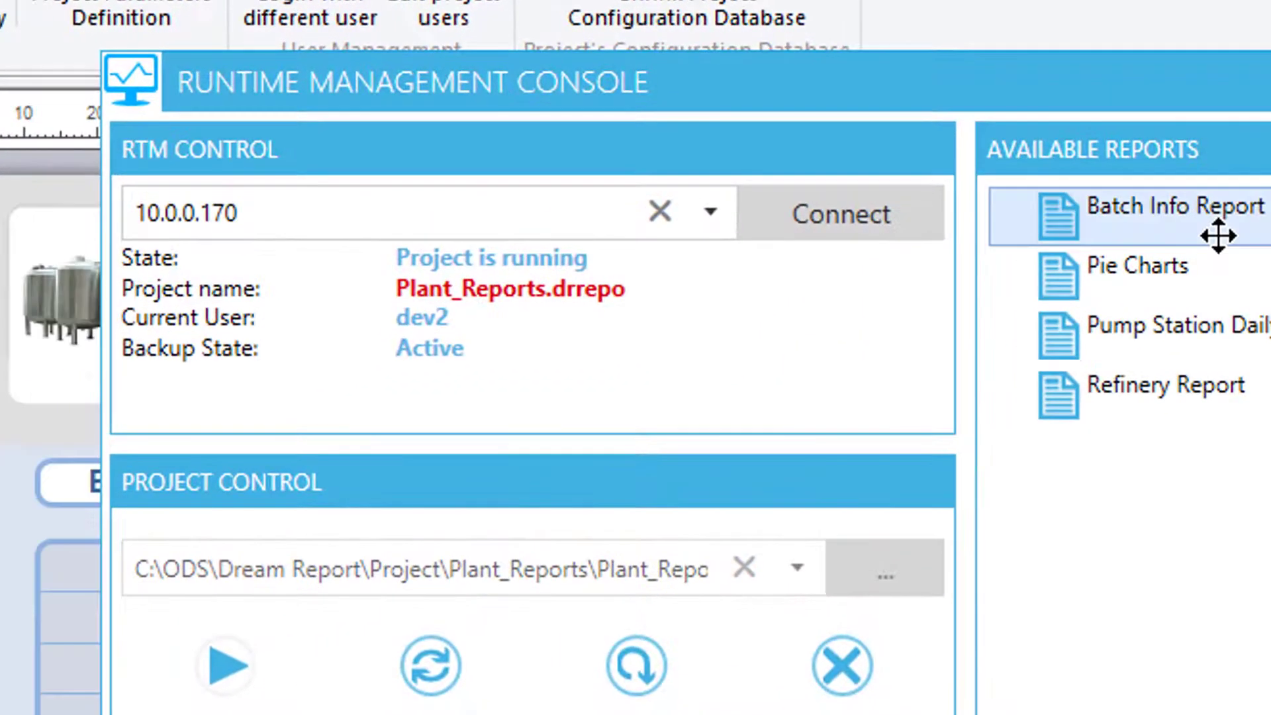
left_click(1221, 236)
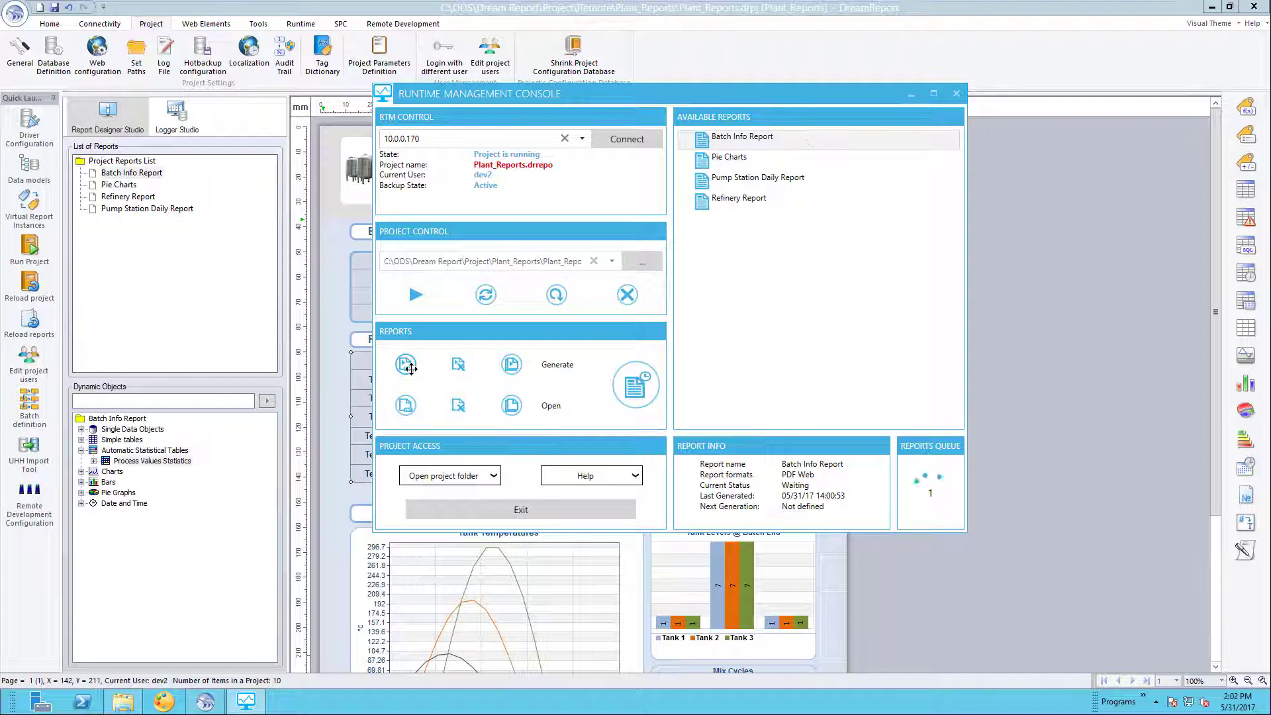
- Open the generated Batch Info Report, then switch to the production server desktop at 10.0.0.199
left_click(405, 405)
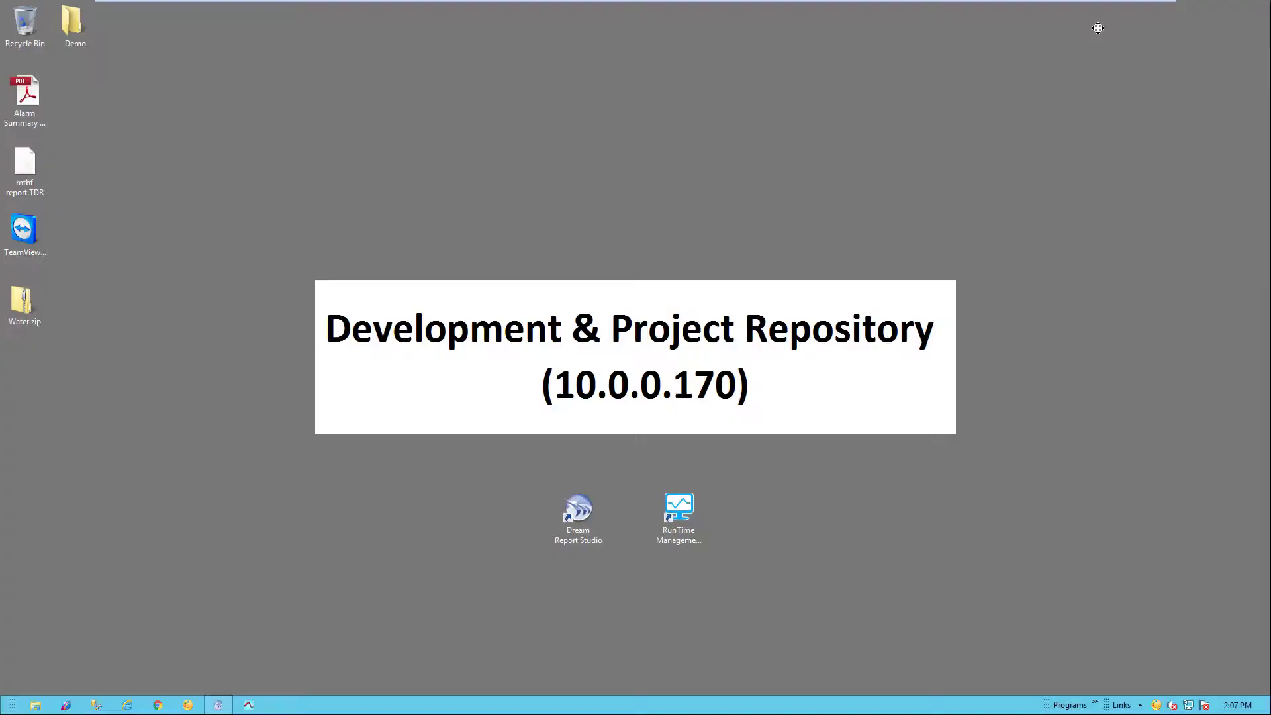
mouse_move(811, 5)
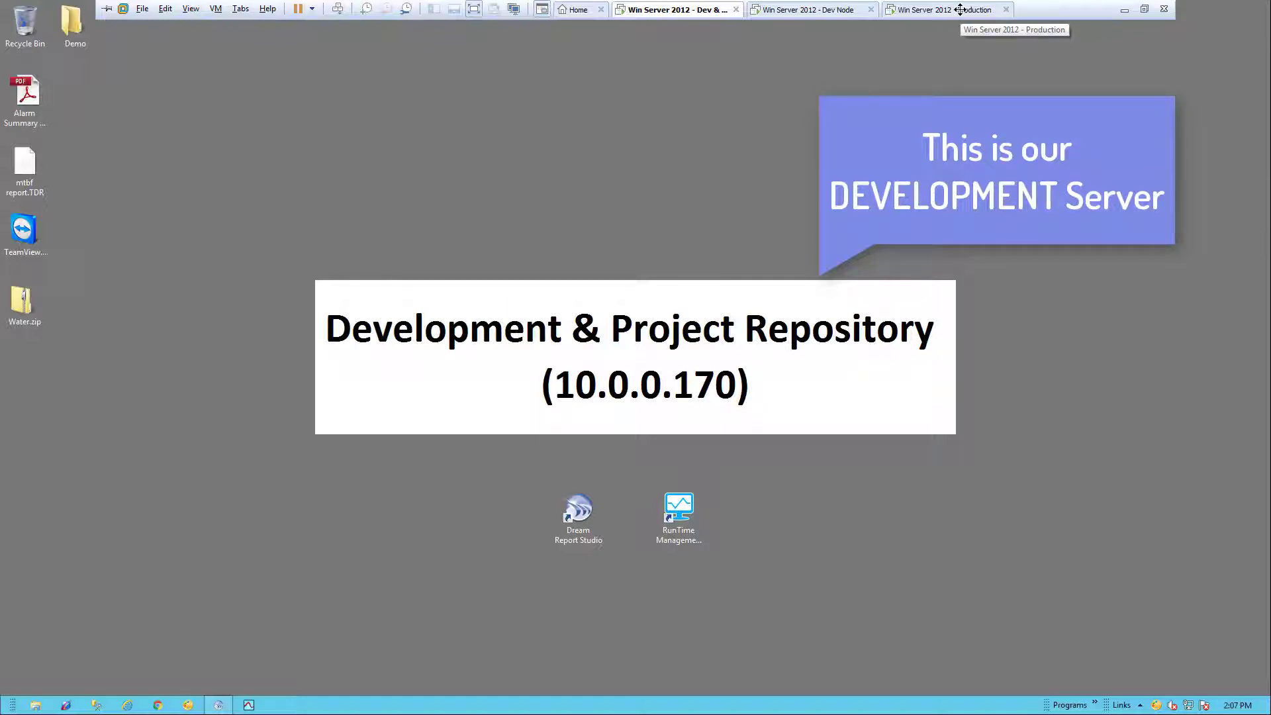
left_click(960, 10)
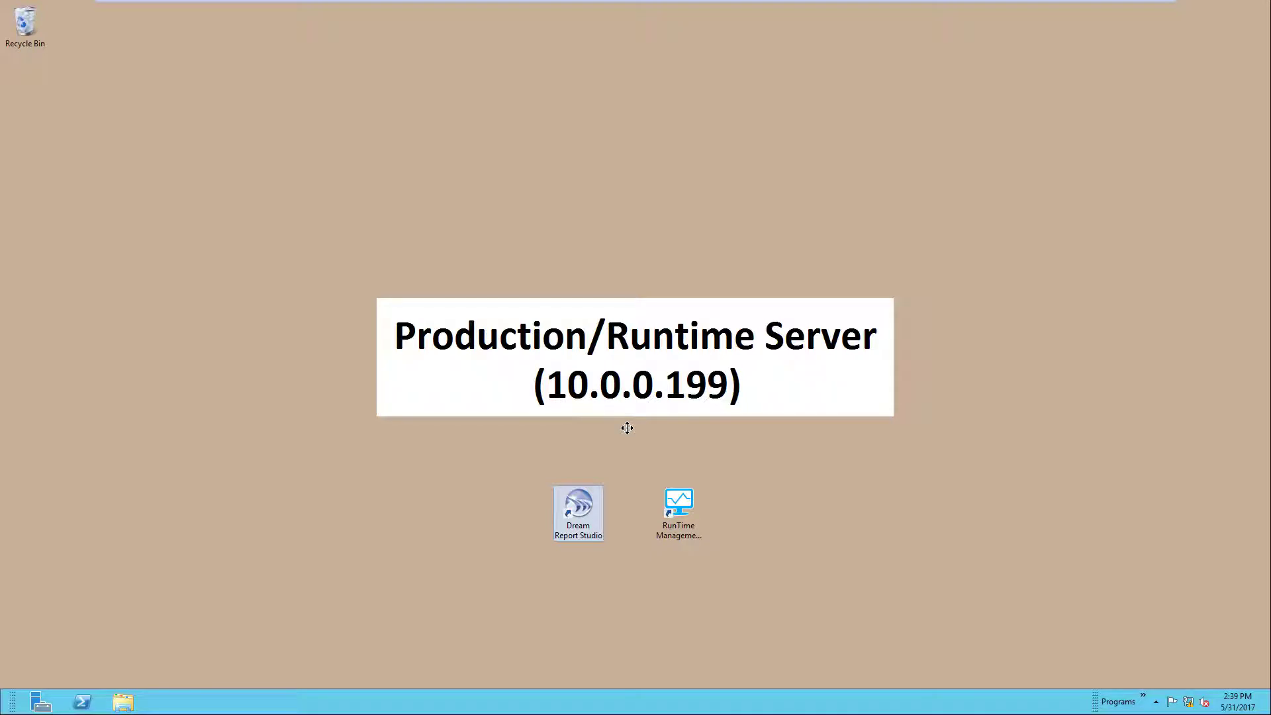
- Launch Dream Report Studio and create the new project Test01, skipping the project wizard
double_click(581, 513)
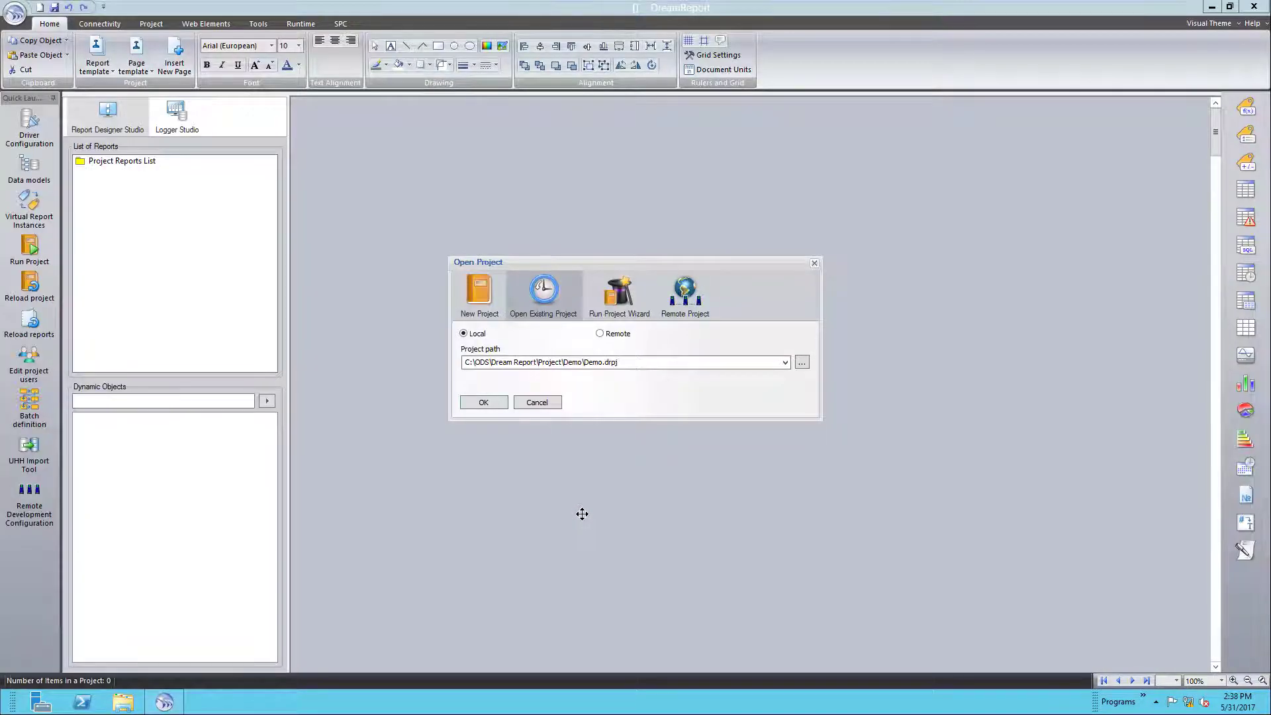
left_click(478, 295)
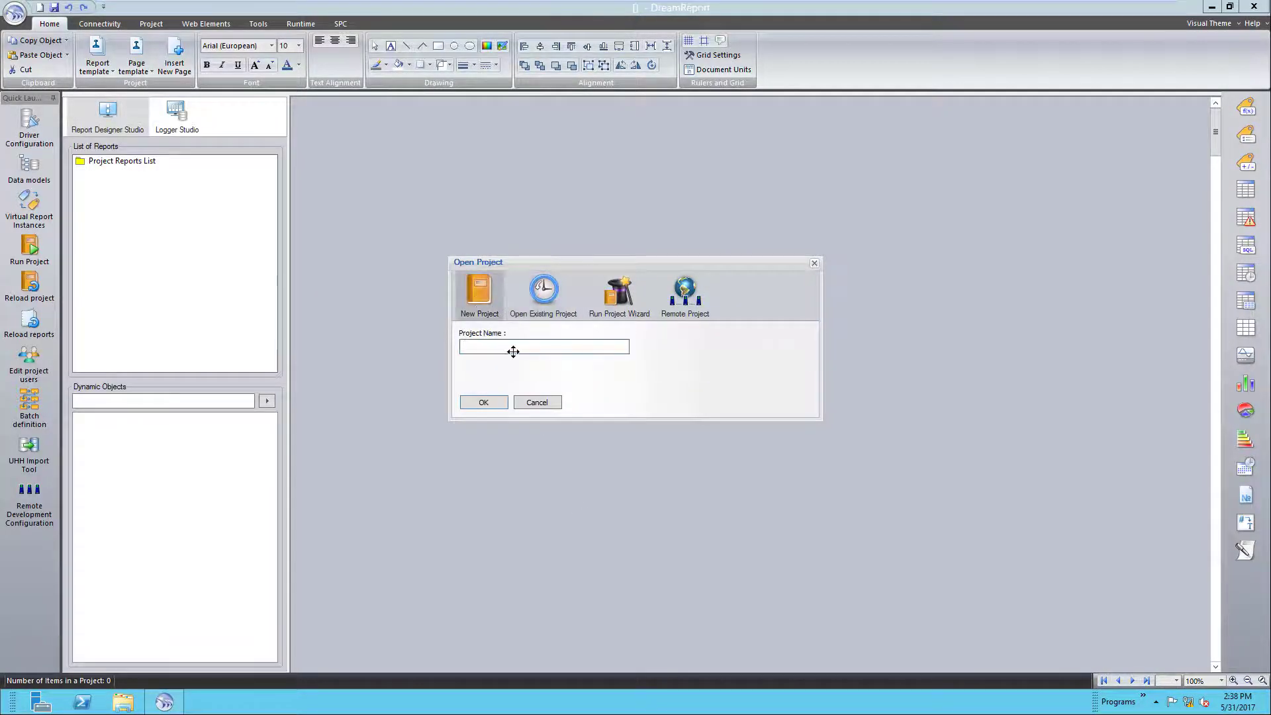
type("Test01")
left_click(479, 403)
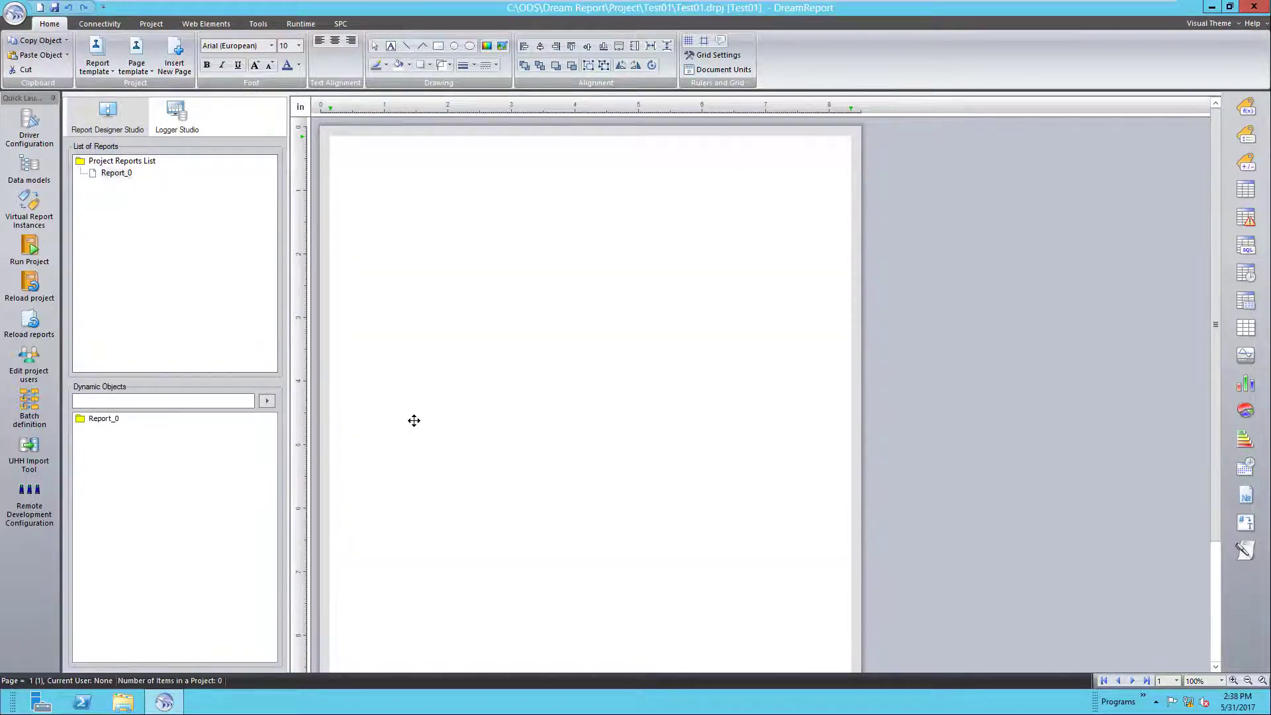
left_click(423, 474)
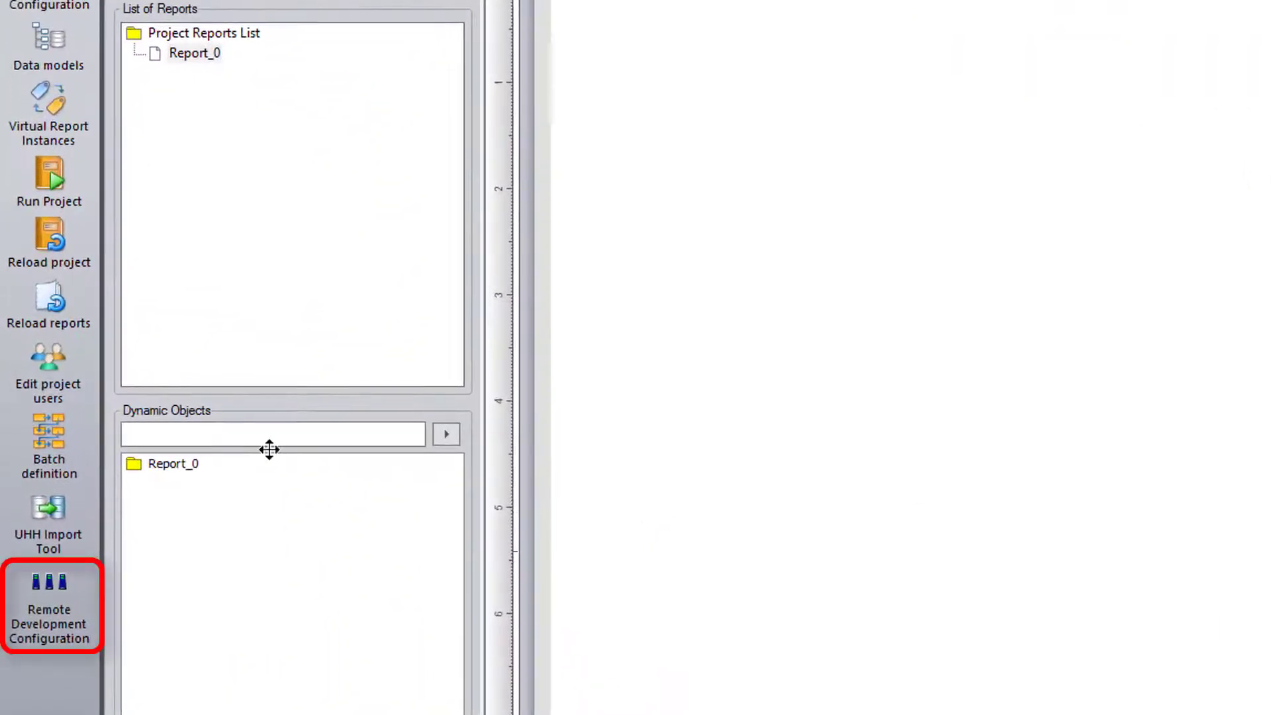
- In Remote Development Configuration, enter a new remote access code and set the port to 11777
left_click(50, 582)
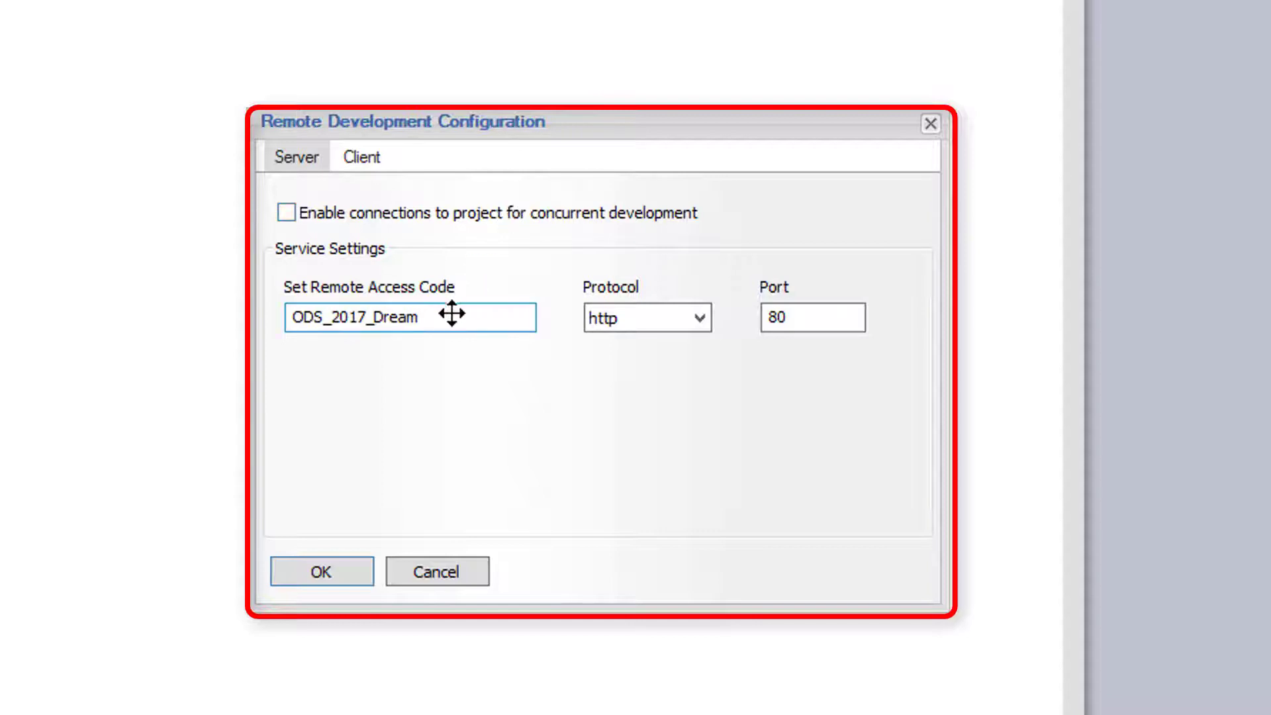
left_click_drag(442, 318, 279, 329)
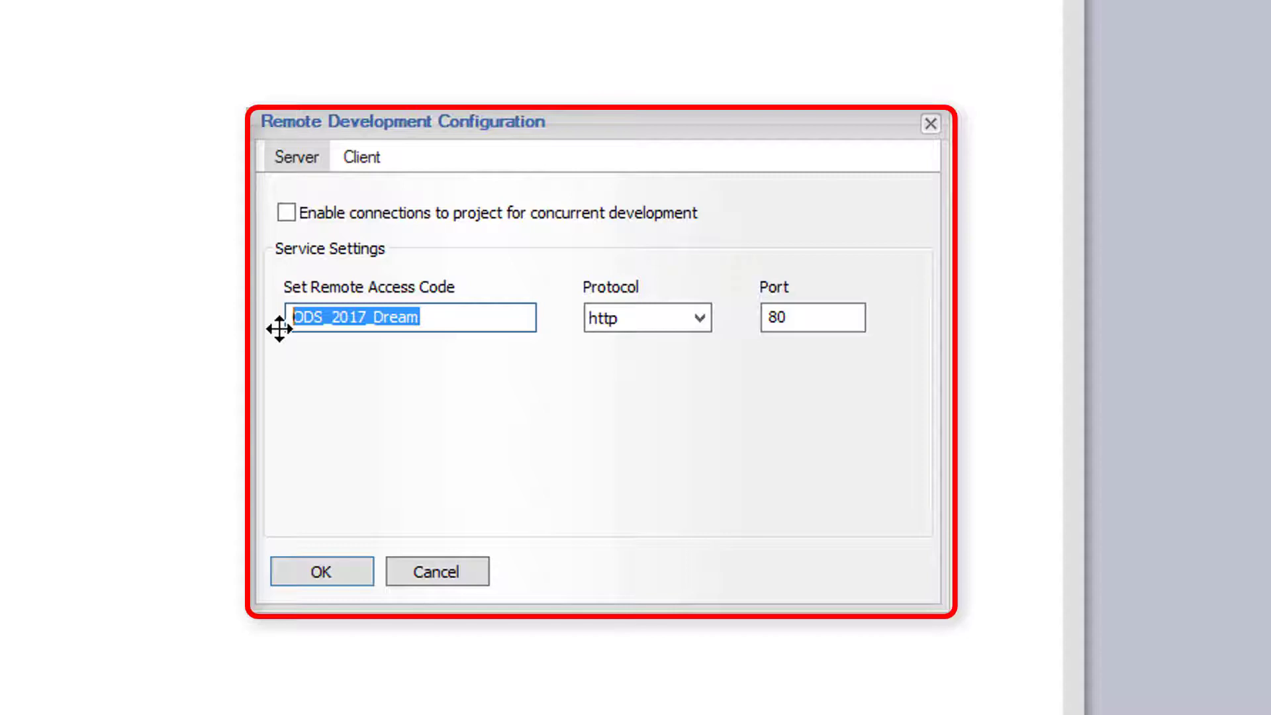
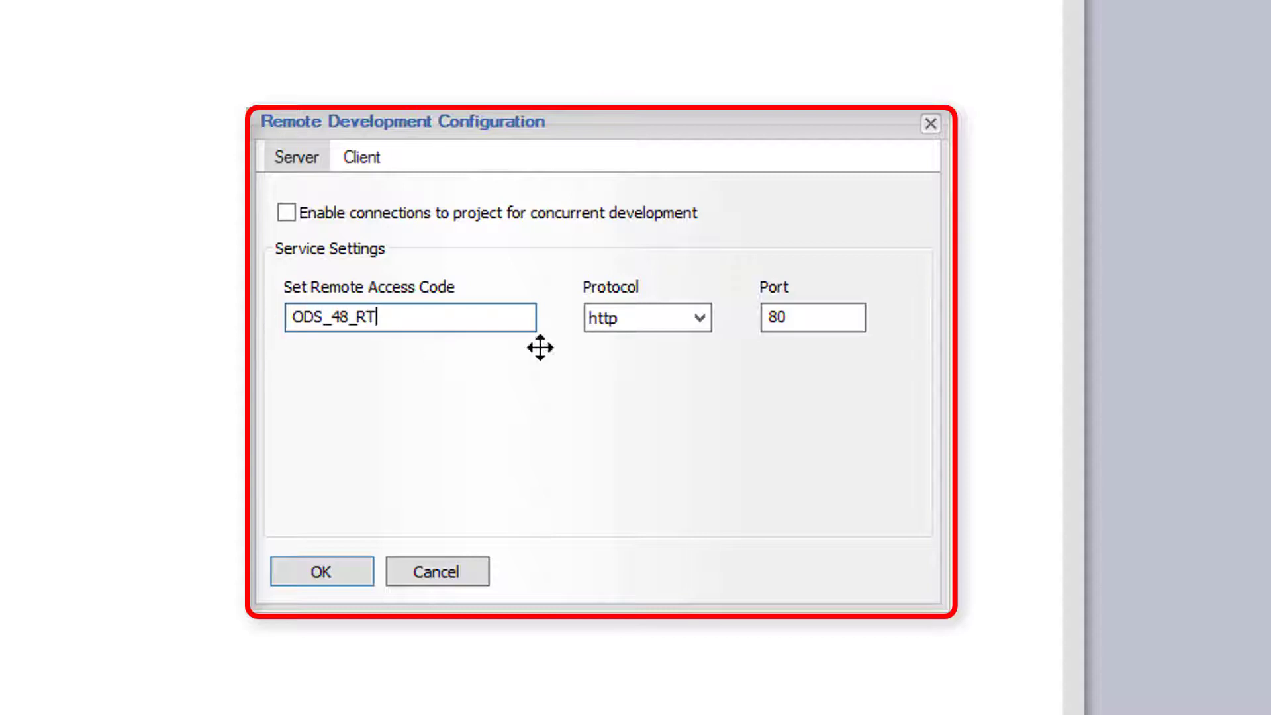
double_click(797, 318)
type("11777")
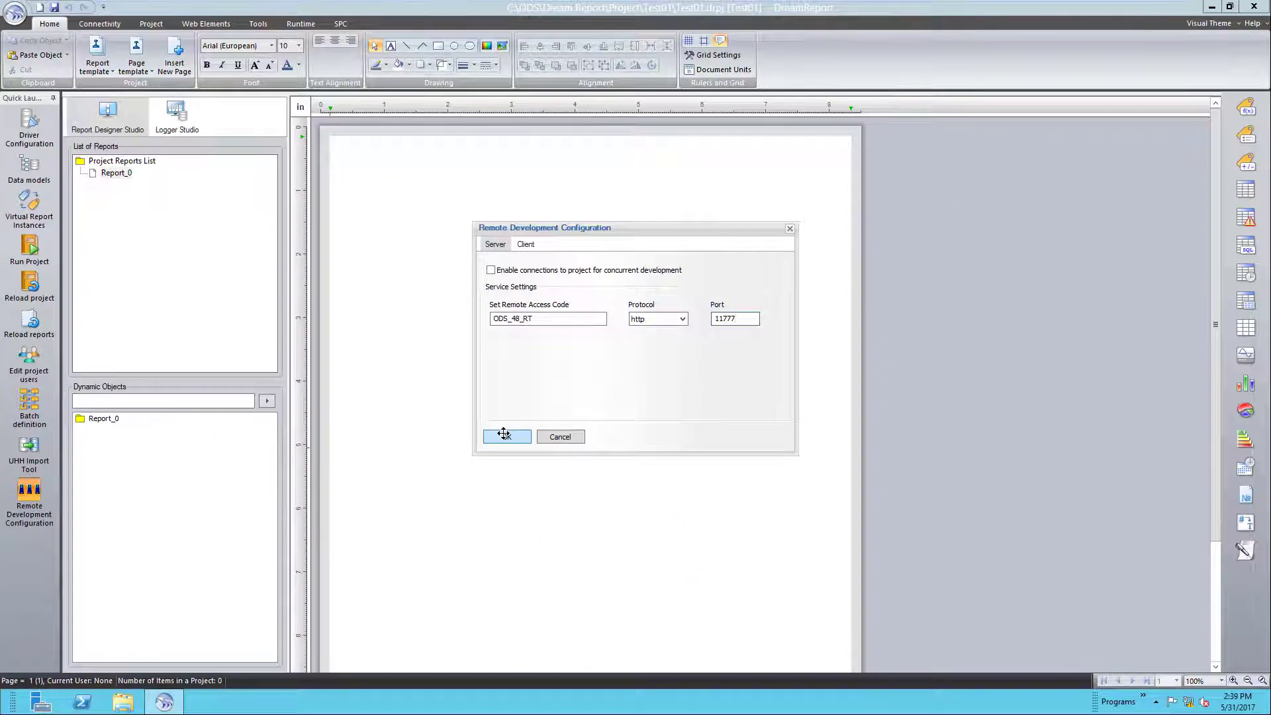
- Save the remote development settings, then open Remote Project Deployment in the development DreamReport
left_click(503, 433)
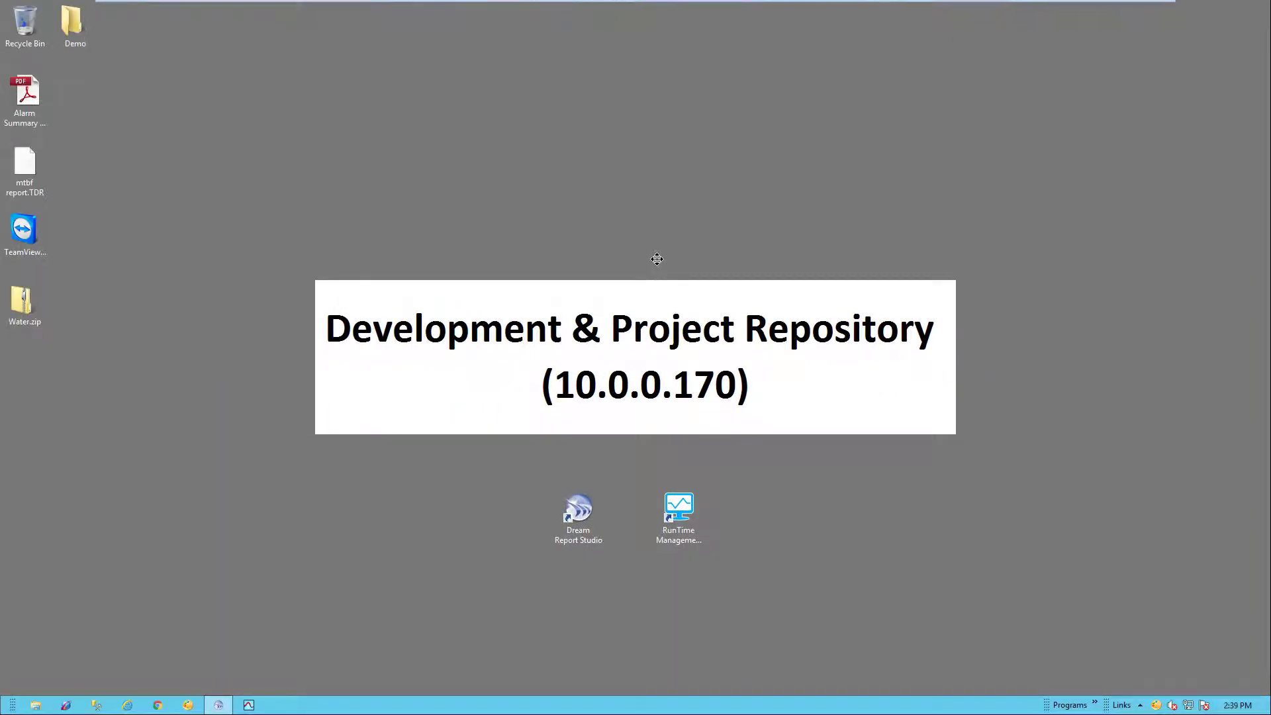
left_click(219, 704)
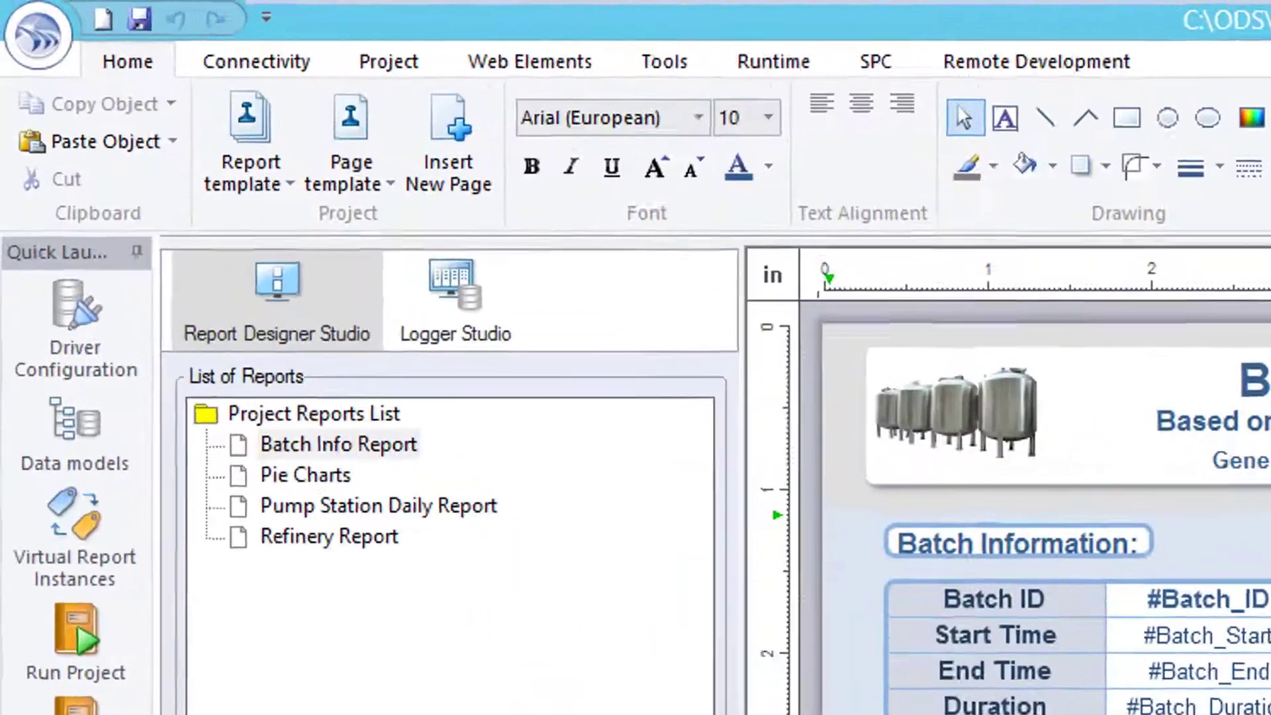
left_click(996, 56)
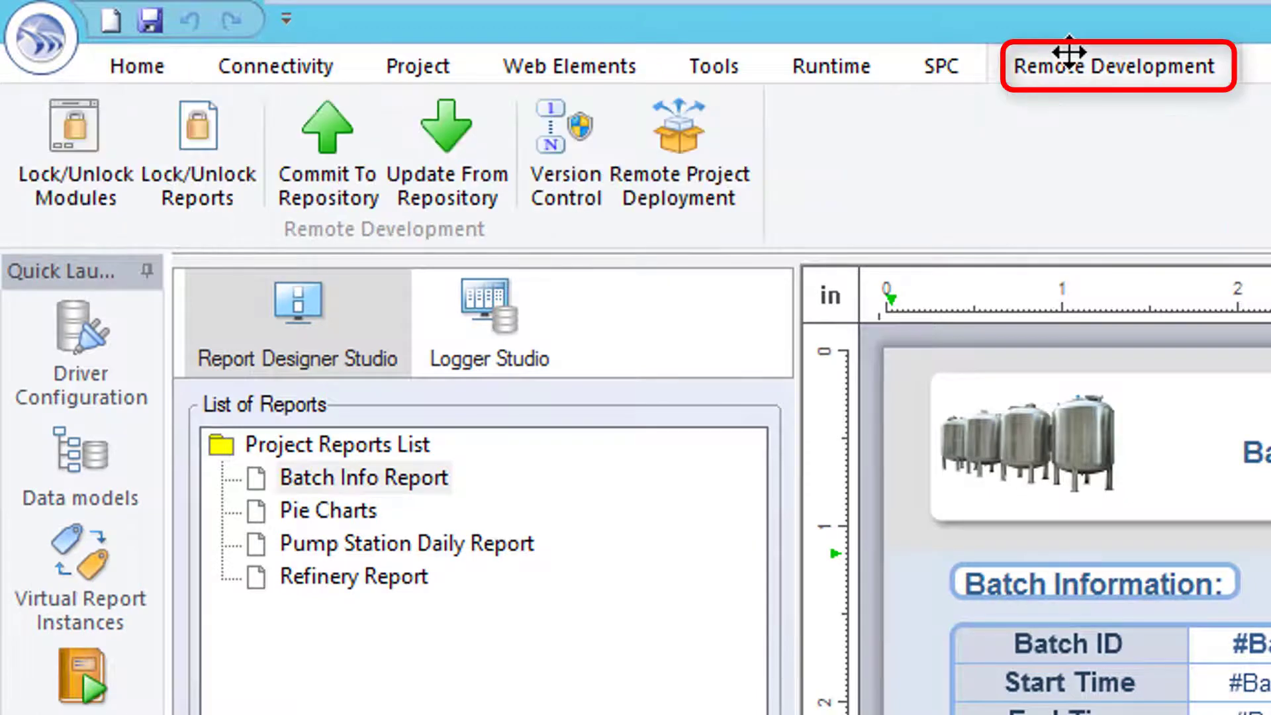
left_click(641, 132)
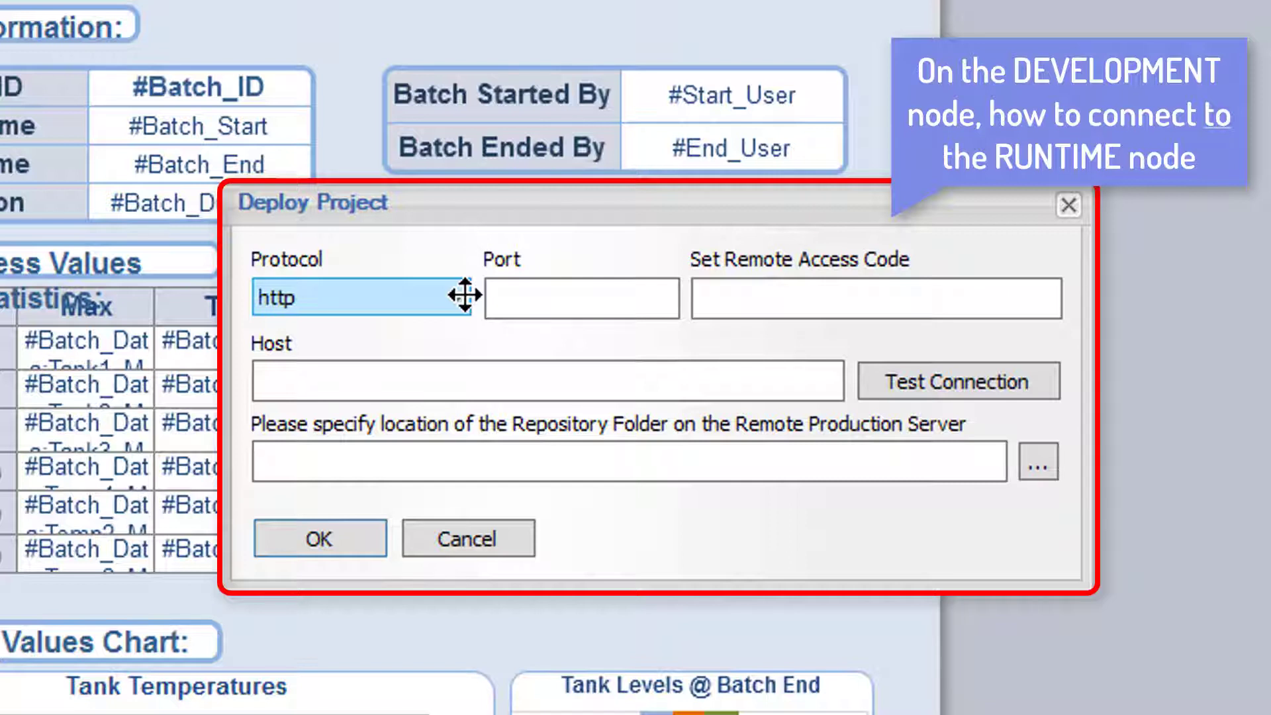
- Target host 10.0.0.199 on port 11777 with the access code and confirm the connection test succeeds
left_click(511, 295)
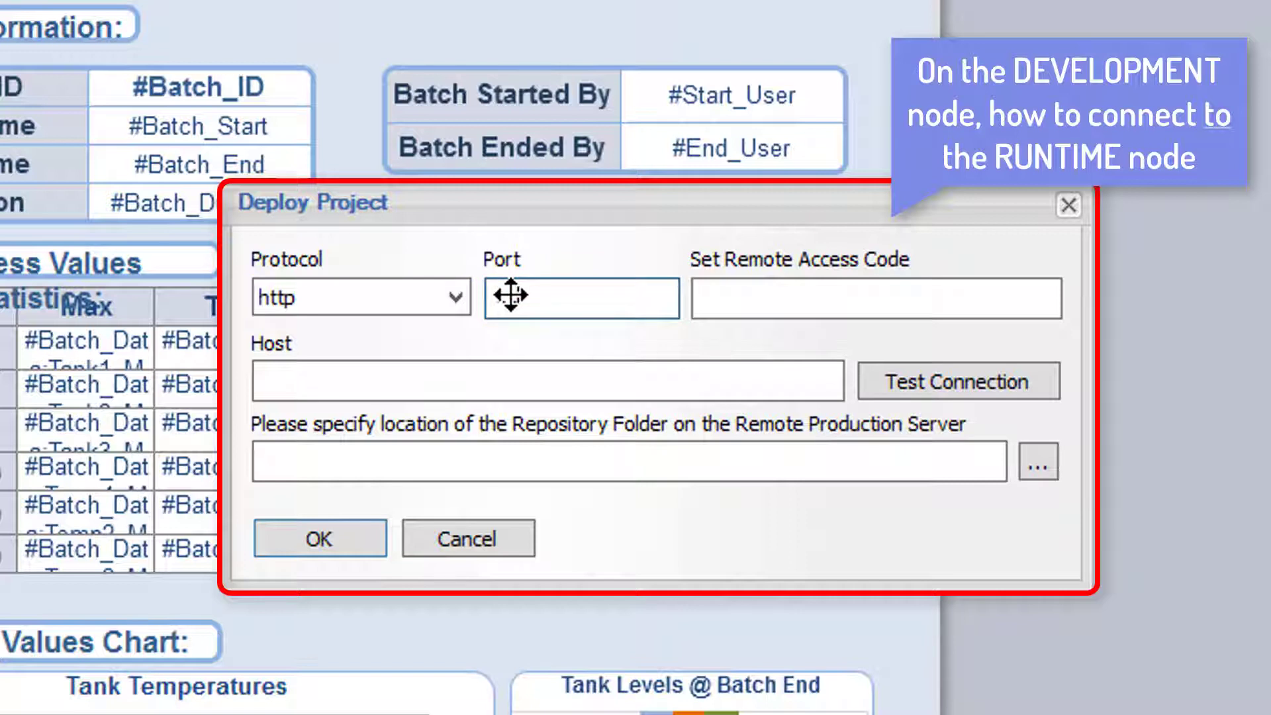
type("11777")
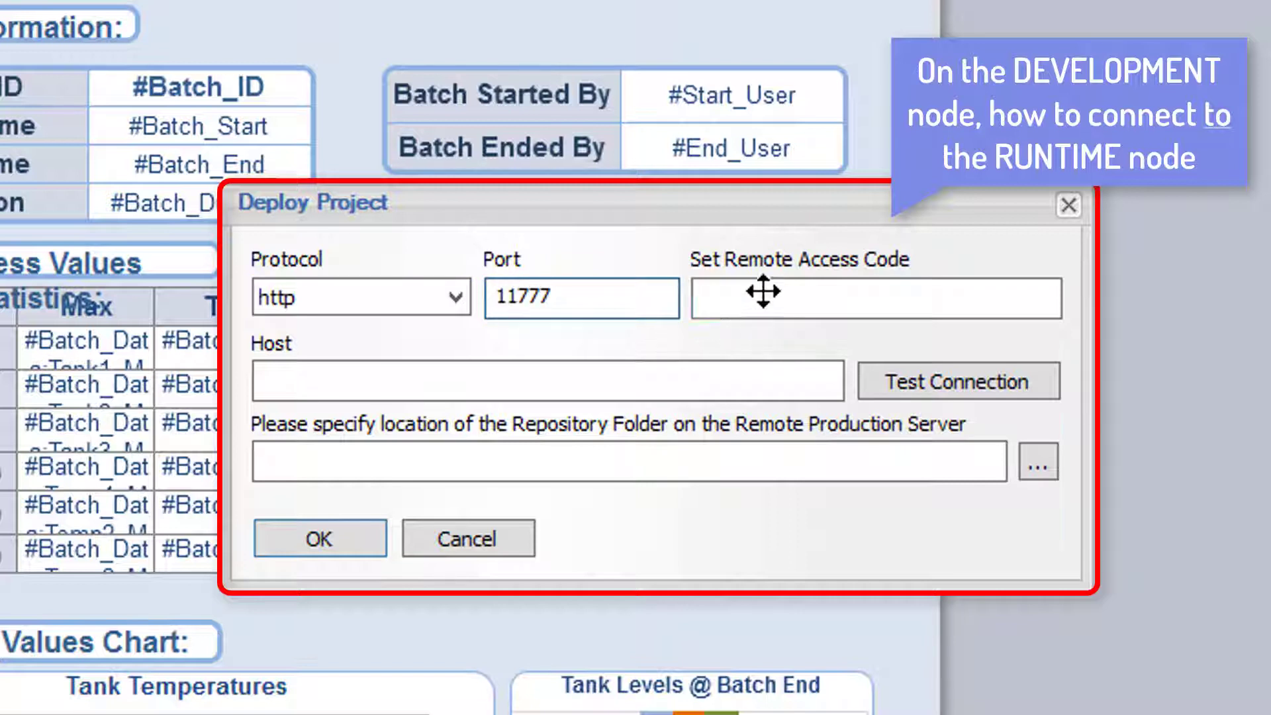
left_click(765, 292)
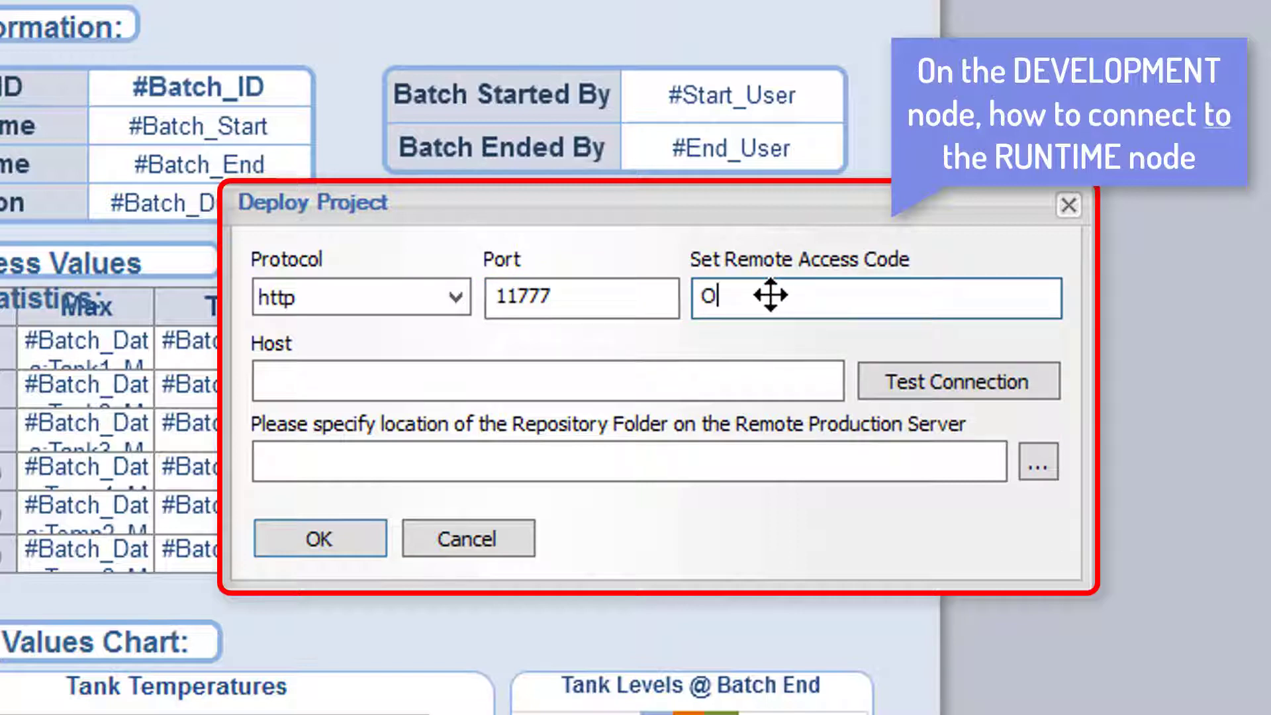
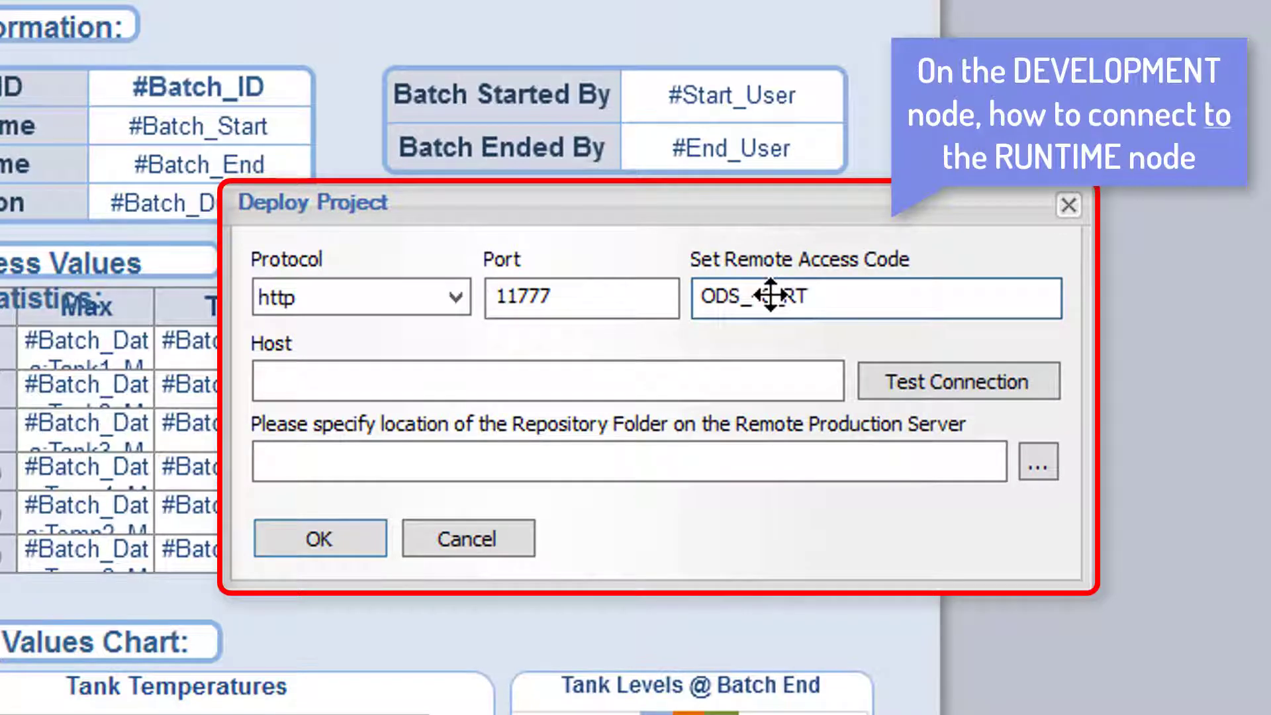
left_click(634, 385)
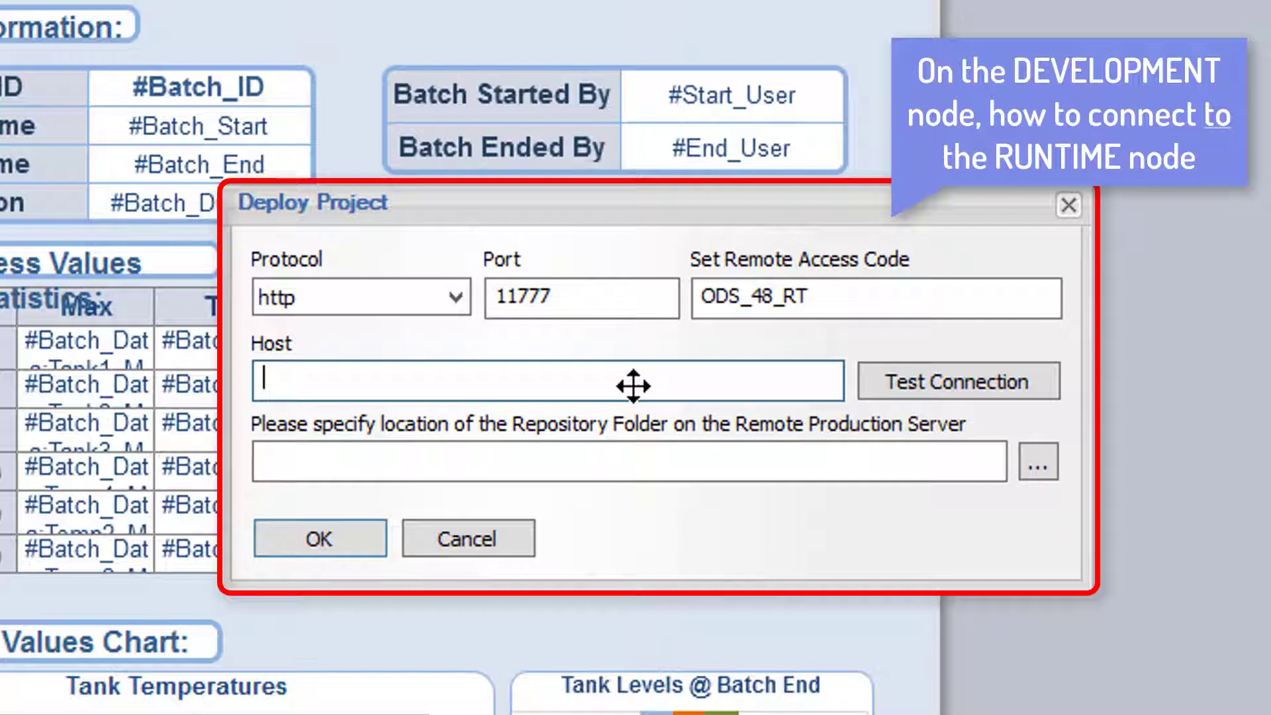
type("10.0.0.199")
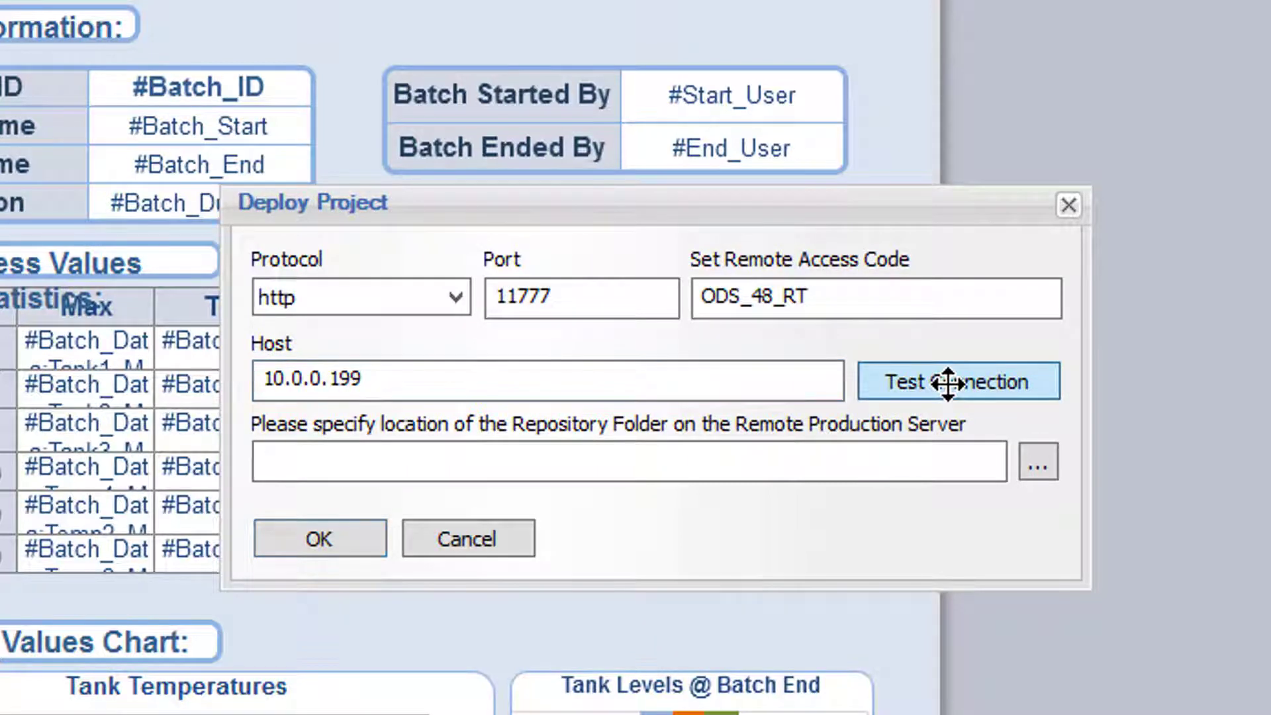
left_click(919, 378)
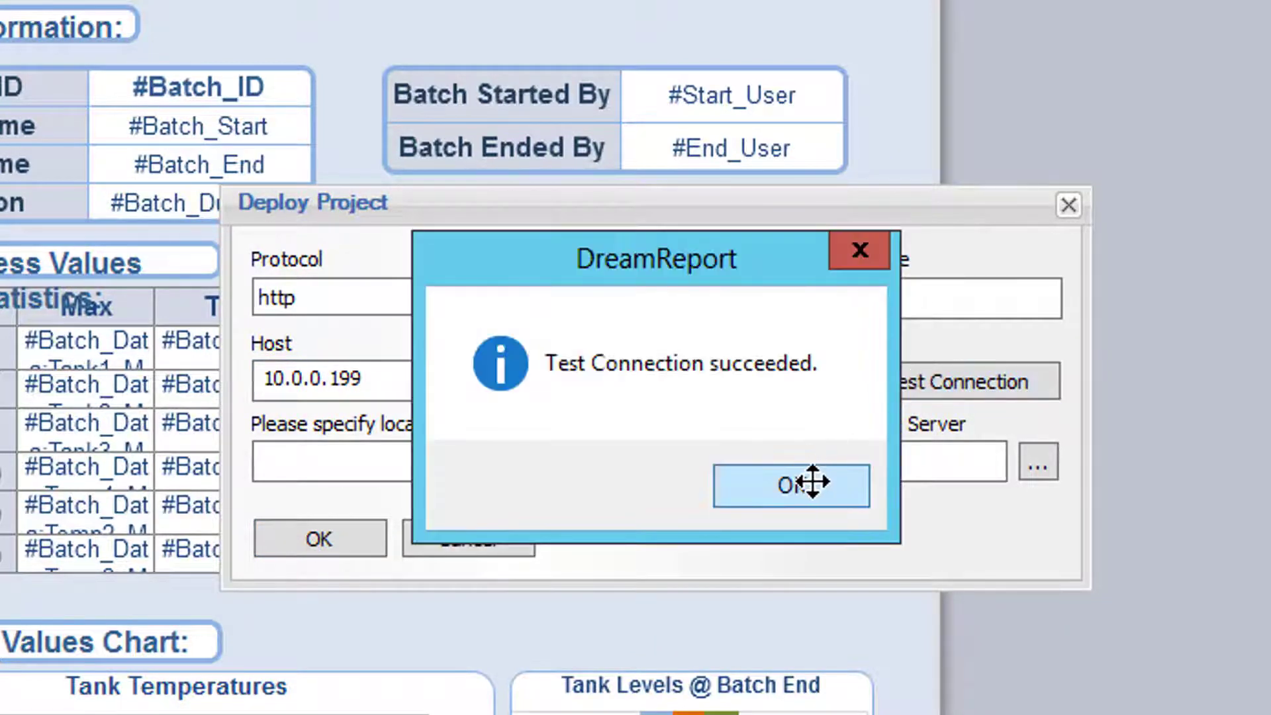
left_click(810, 483)
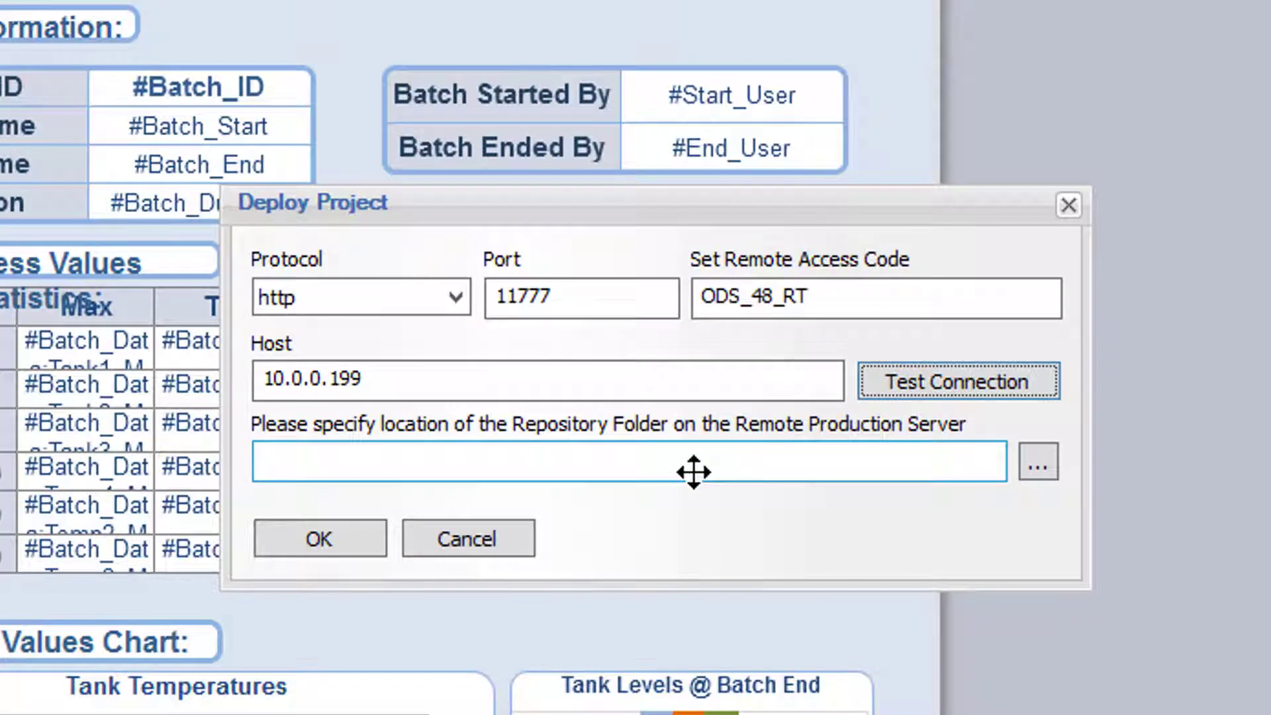
- Set the remote repository folder to C:\ODS\Dream Report\Project
left_click(1044, 464)
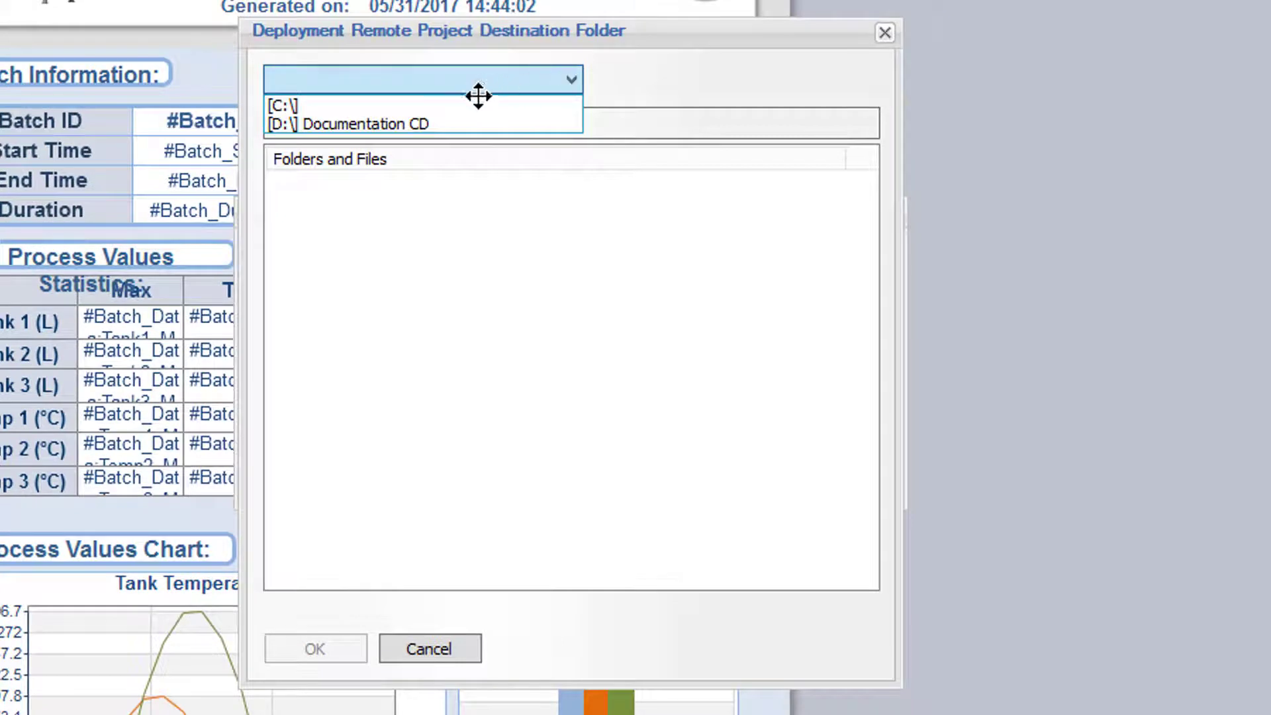
left_click(475, 104)
left_click(322, 398)
double_click(322, 398)
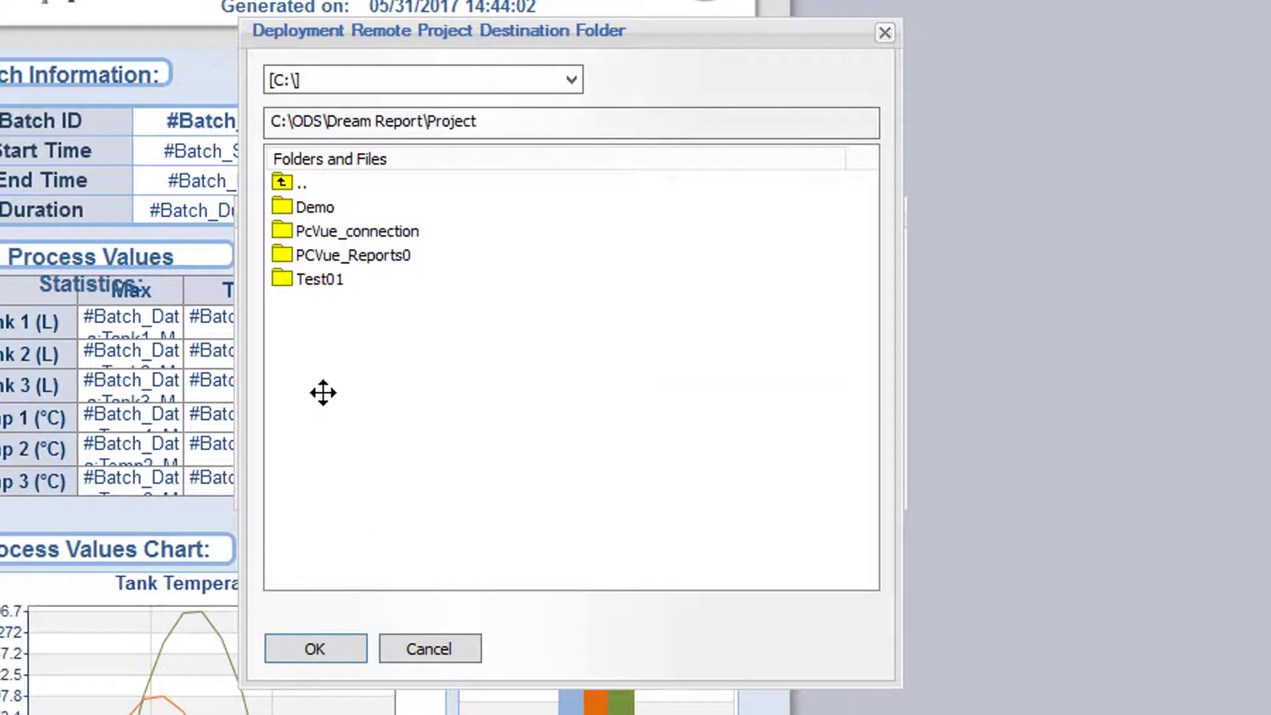
left_click(343, 649)
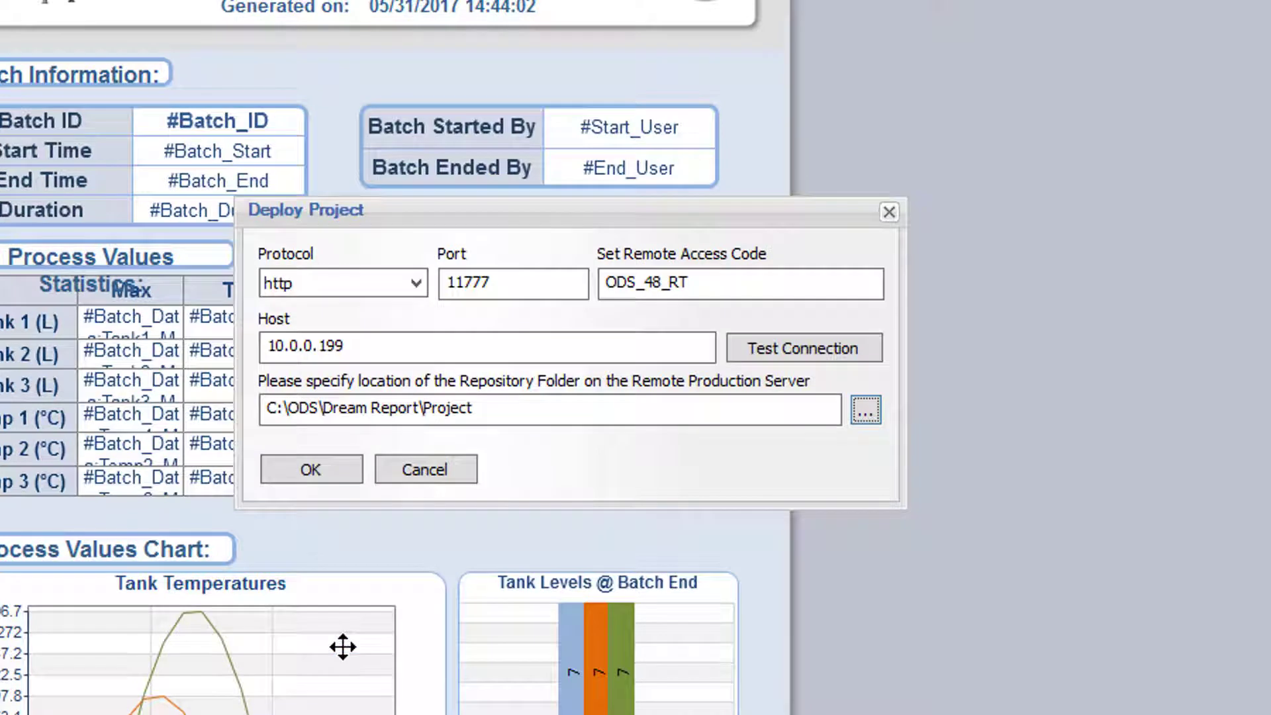
- Accept the settings and deploy the Complete Project with all Reports to the production server
left_click(311, 469)
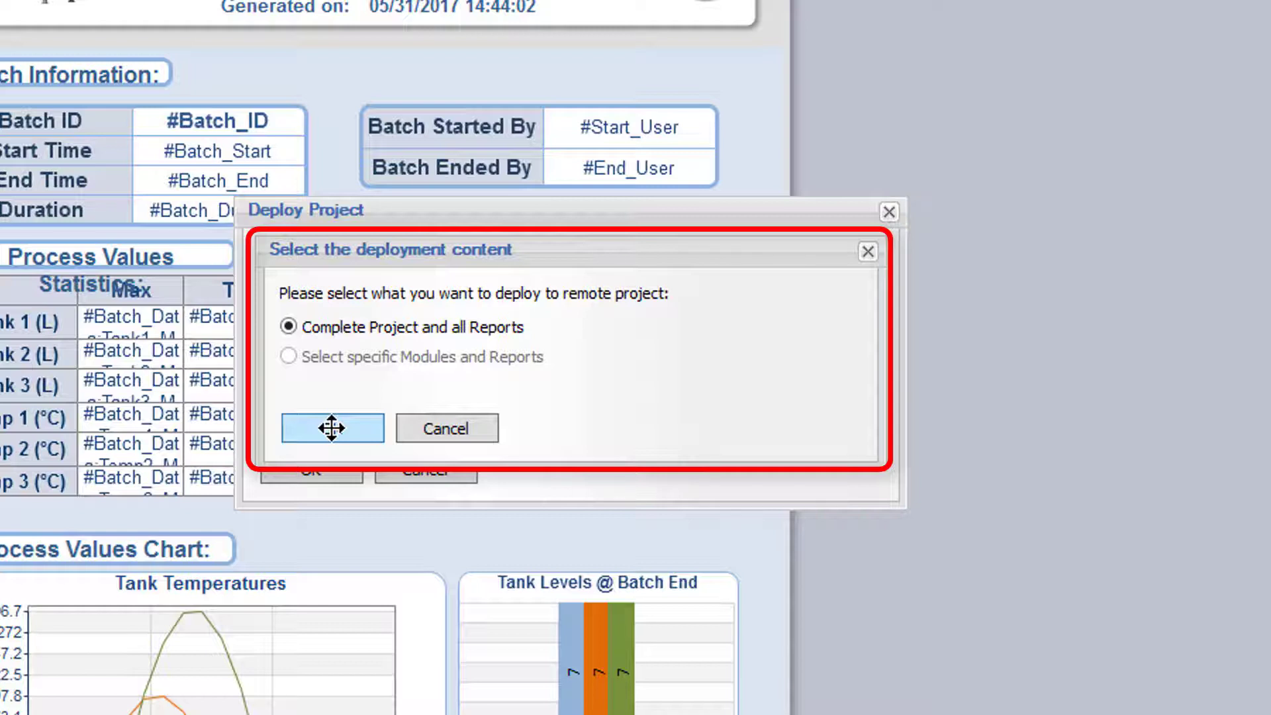
left_click(331, 428)
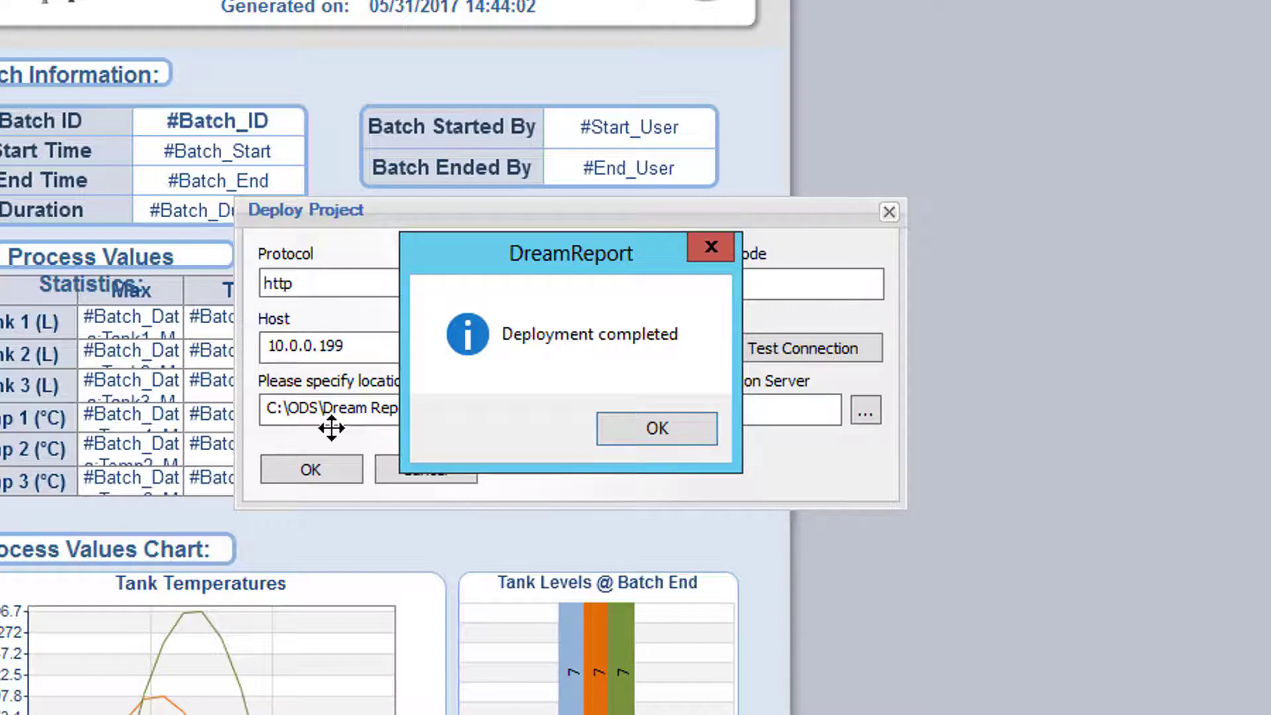
left_click(649, 424)
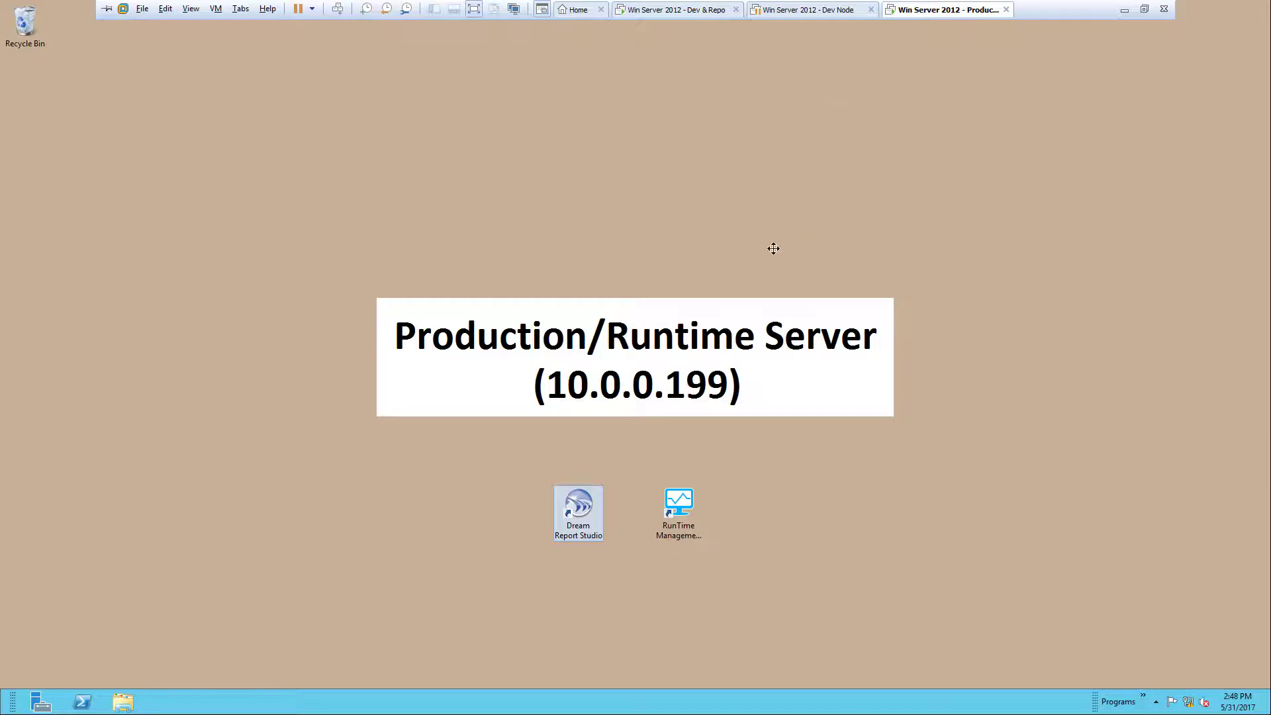
- Launch DreamReport, open Plant_Reports.drpj as a remote project and enter the login username
double_click(586, 510)
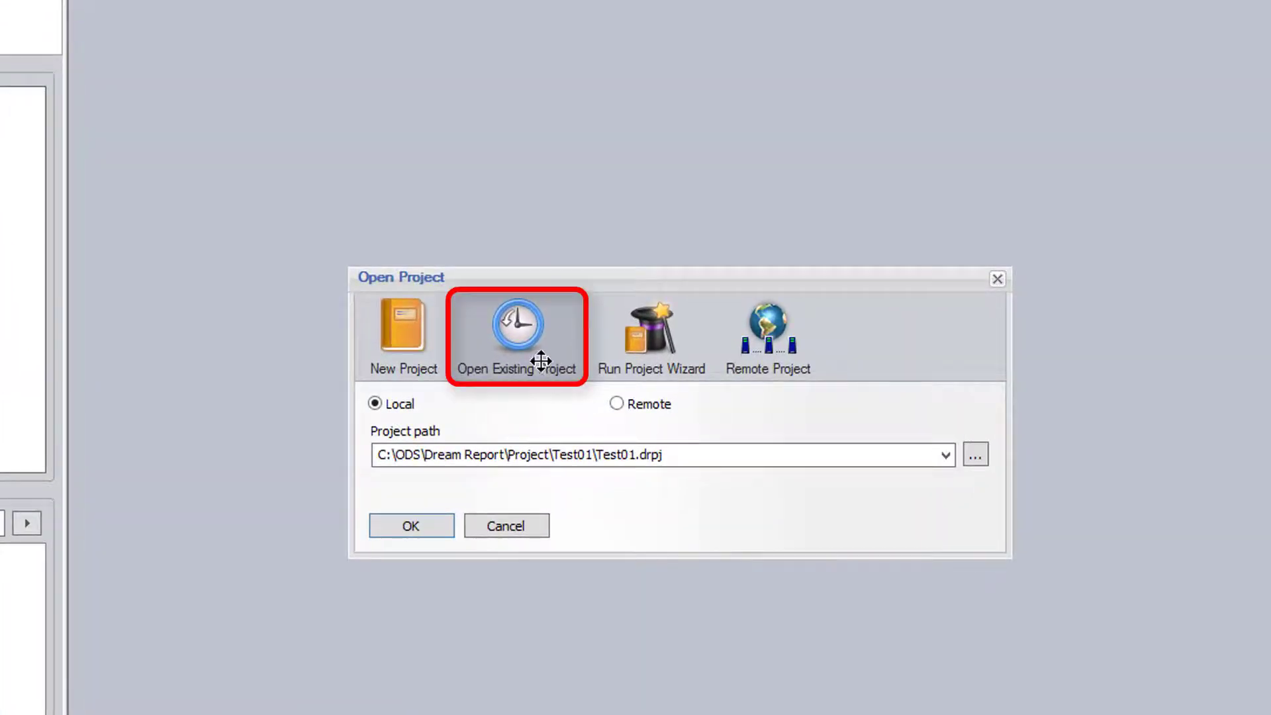
left_click(976, 455)
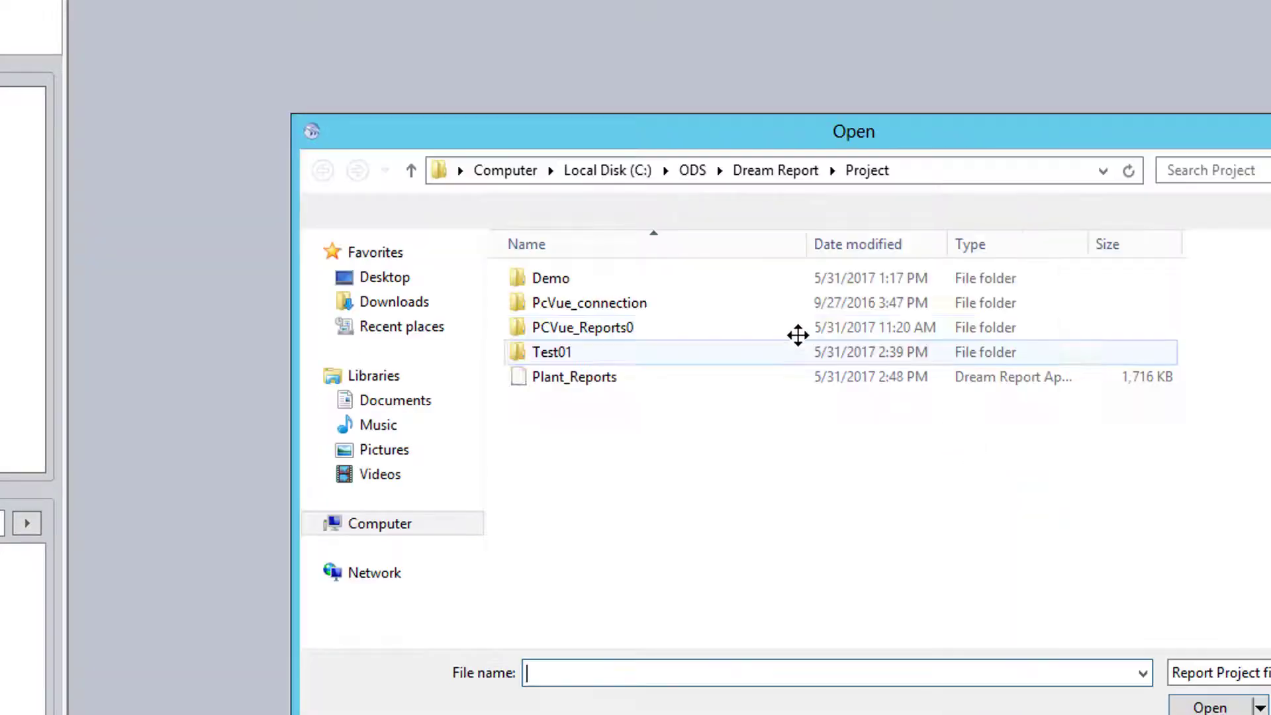
left_click(551, 376)
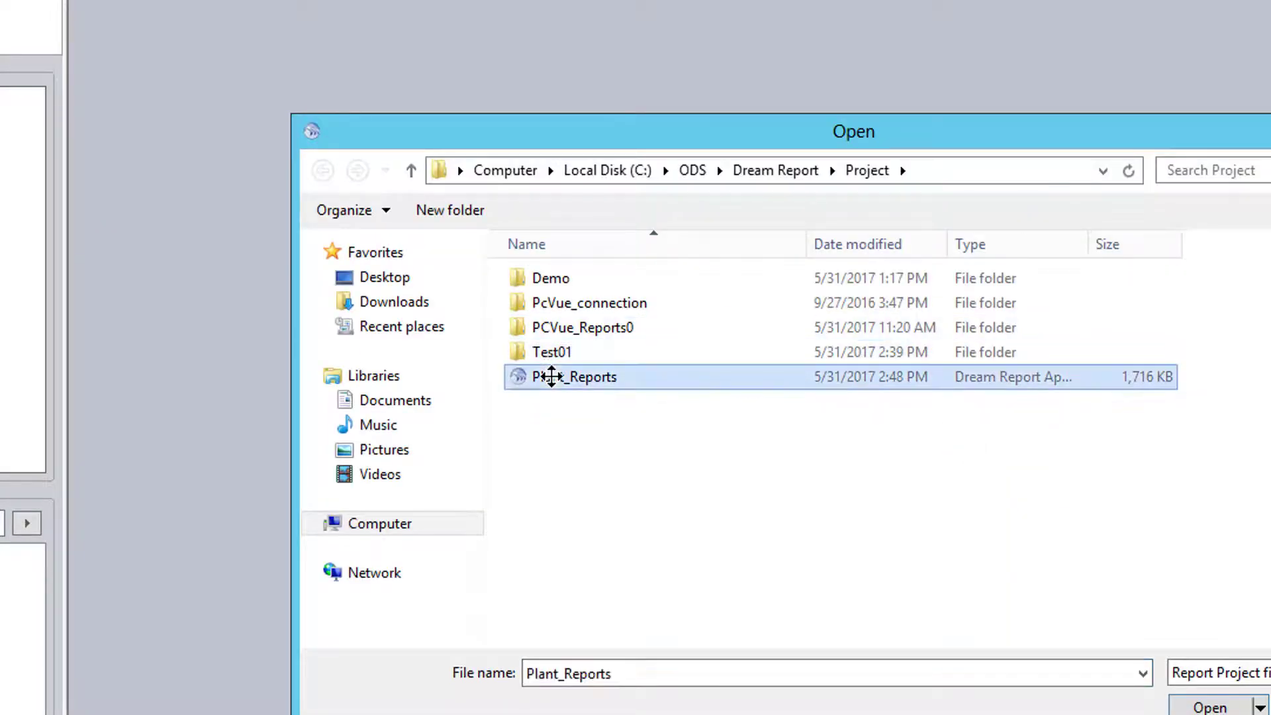
double_click(551, 376)
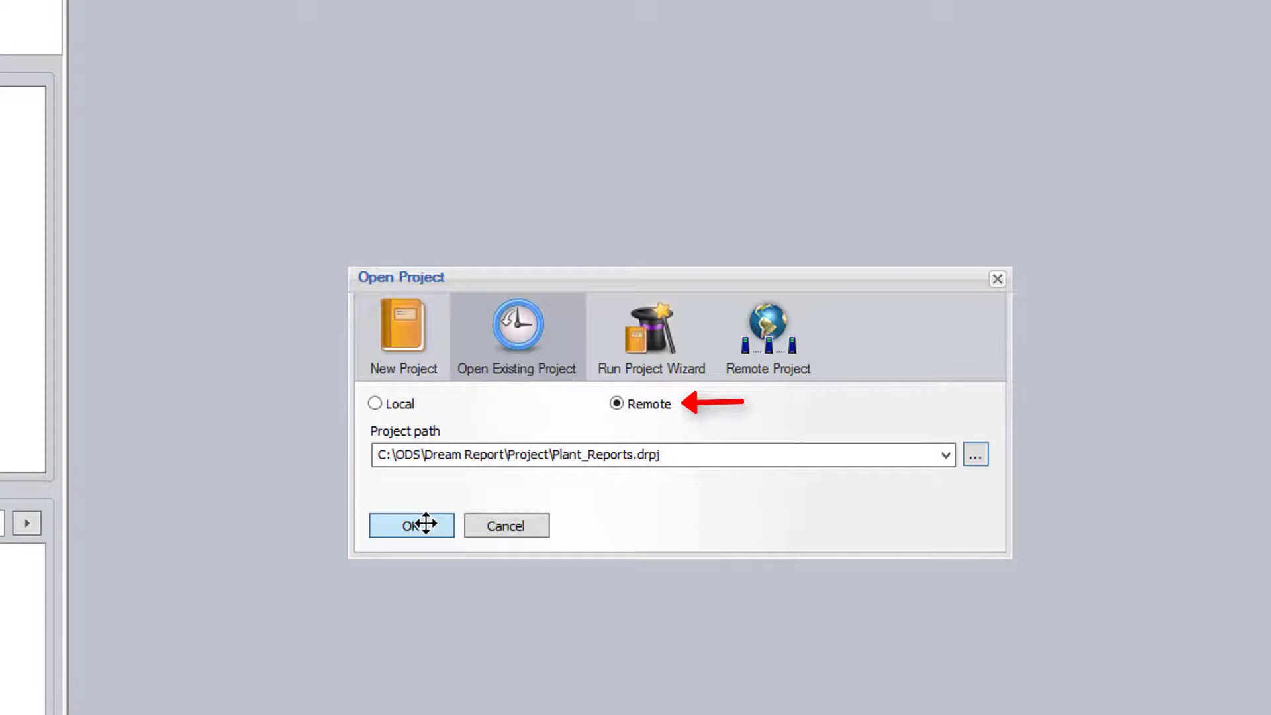
left_click(425, 523)
type("dev1")
key("Tab")
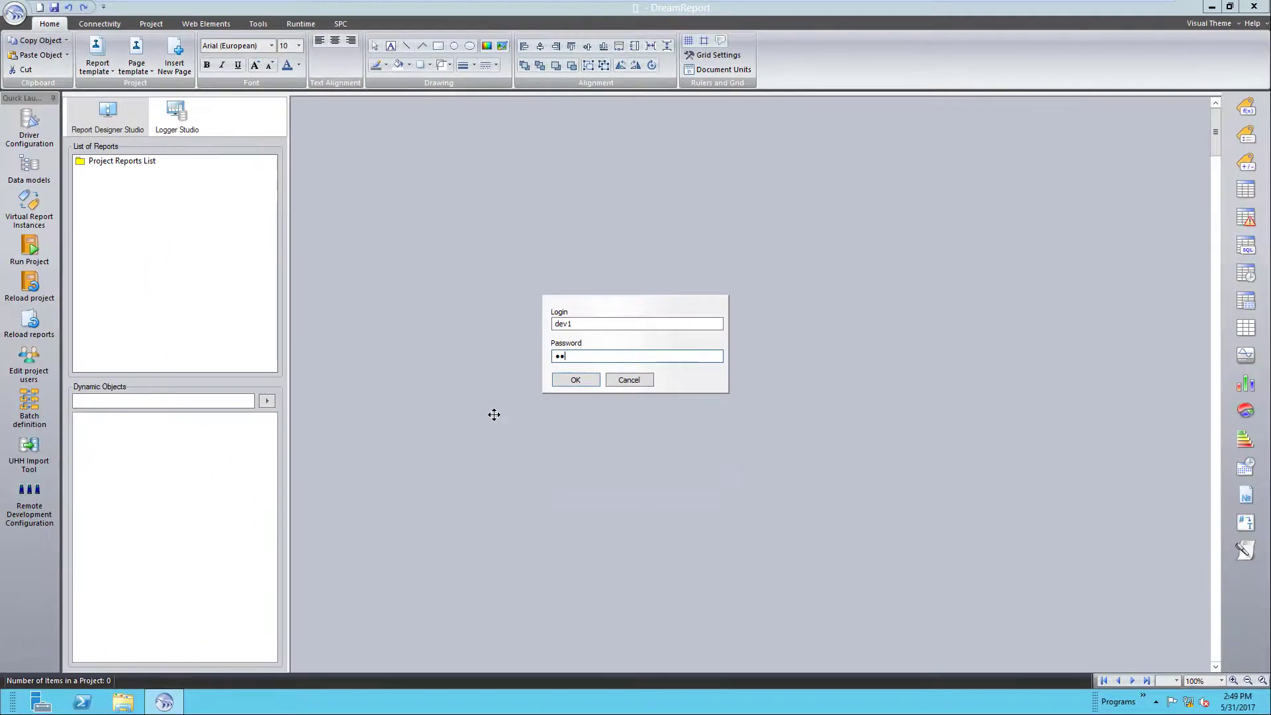
- Log in to Plant_Reports and keep runtime configured to Run as Service
left_click(563, 380)
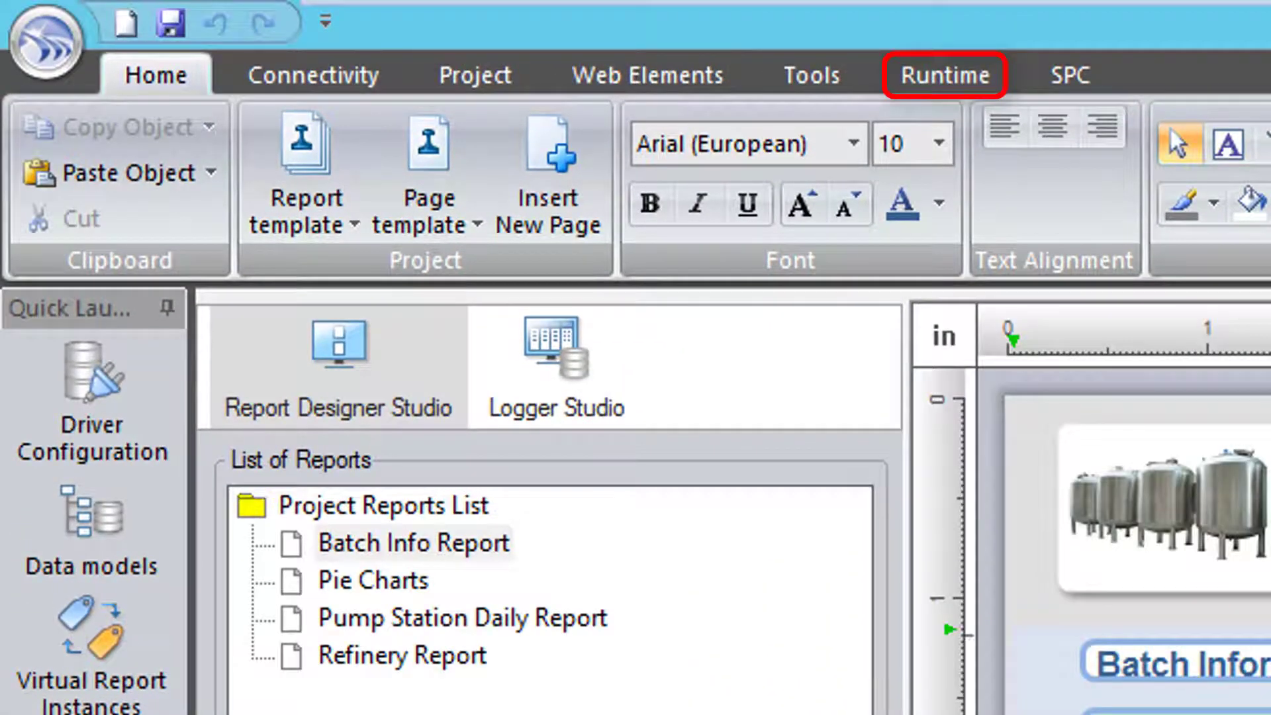
left_click(953, 74)
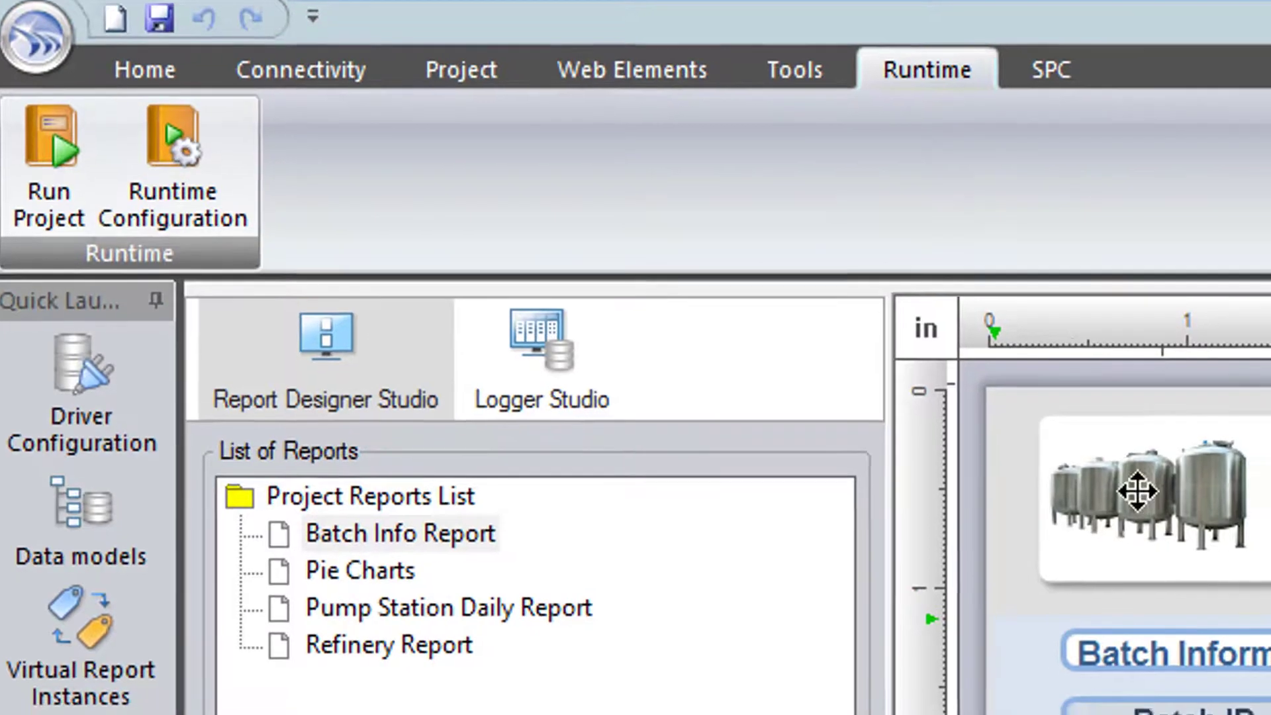
left_click(487, 79)
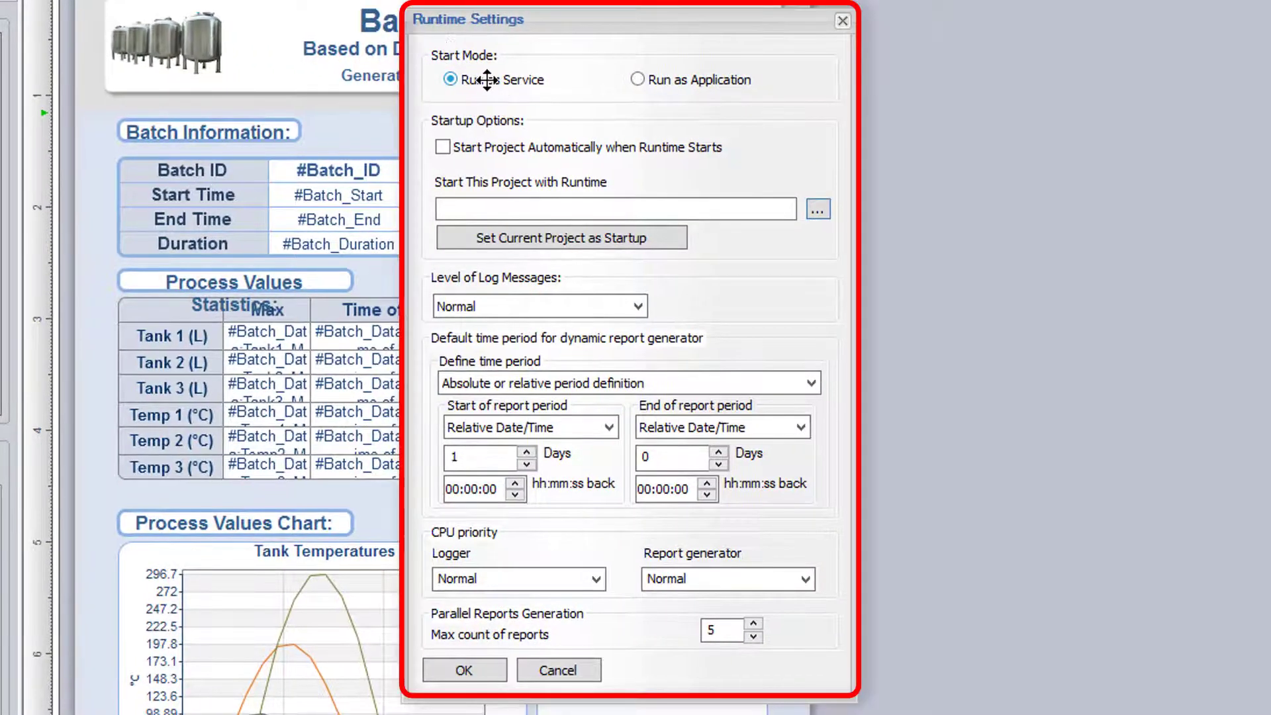
left_click(644, 76)
left_click(514, 77)
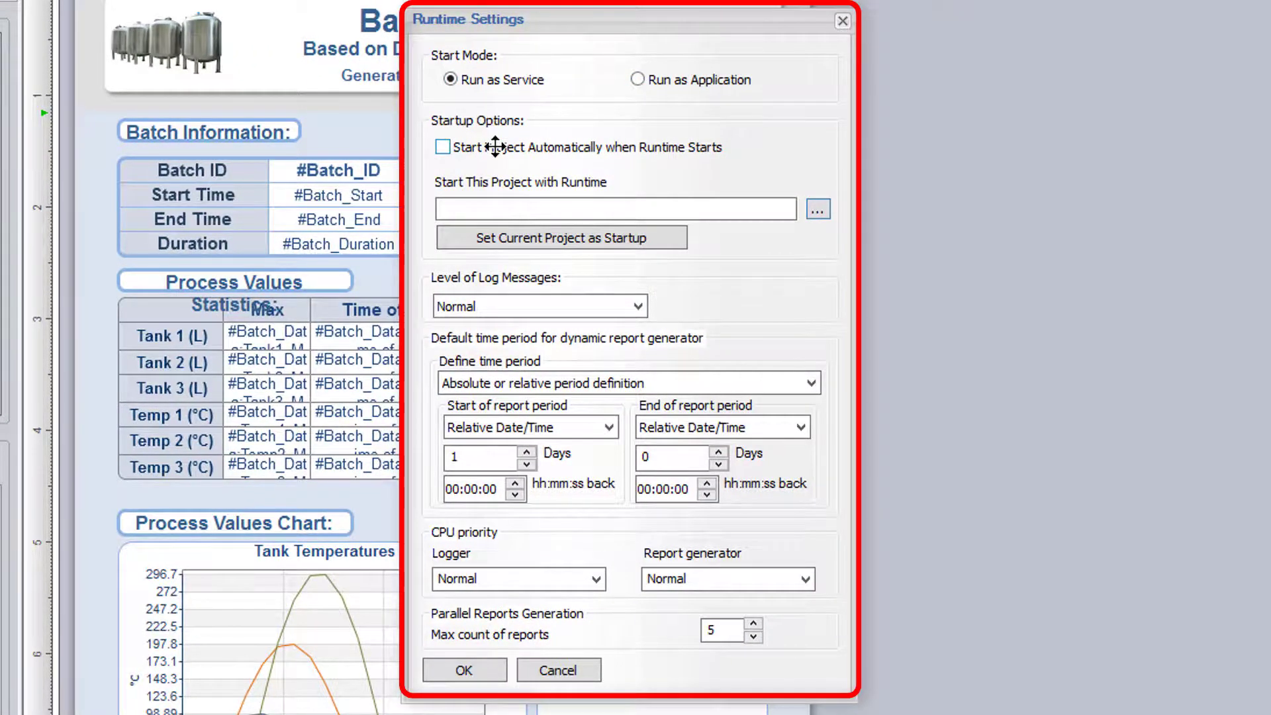
- Enable Start Project Automatically, set Plant_Reports as startup project, then close and save it
left_click(495, 147)
left_click(528, 238)
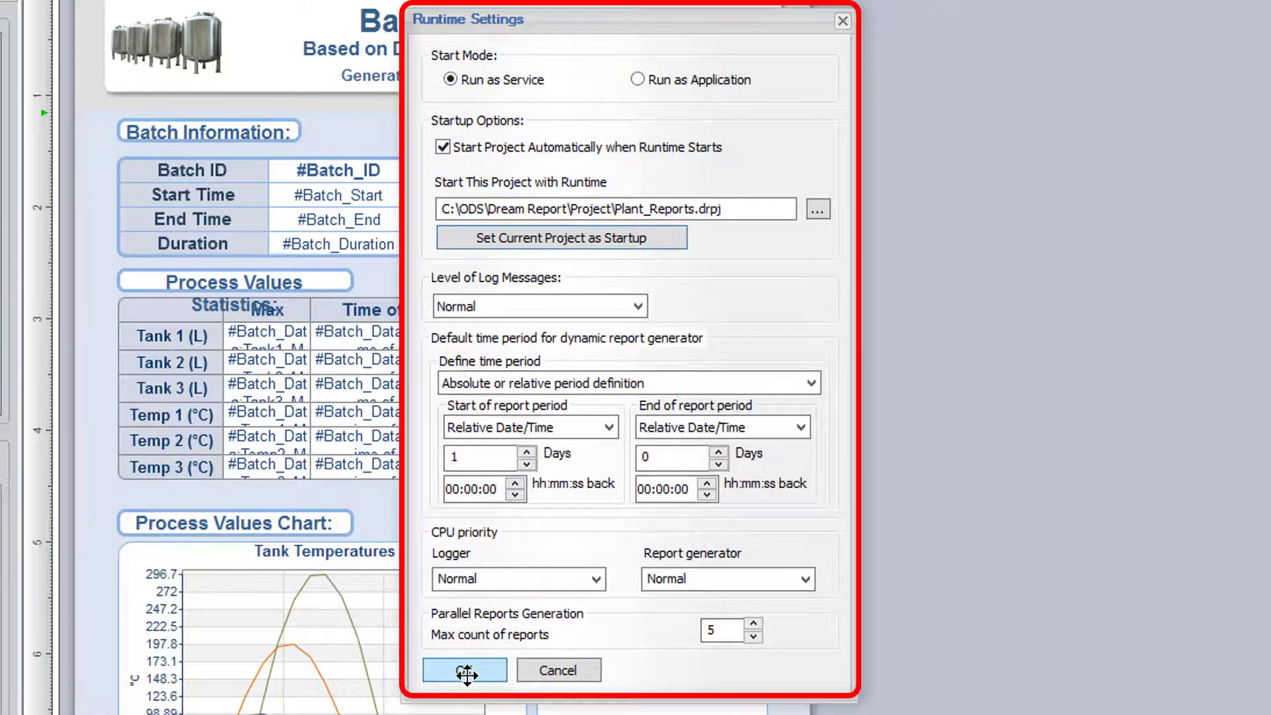
left_click(465, 670)
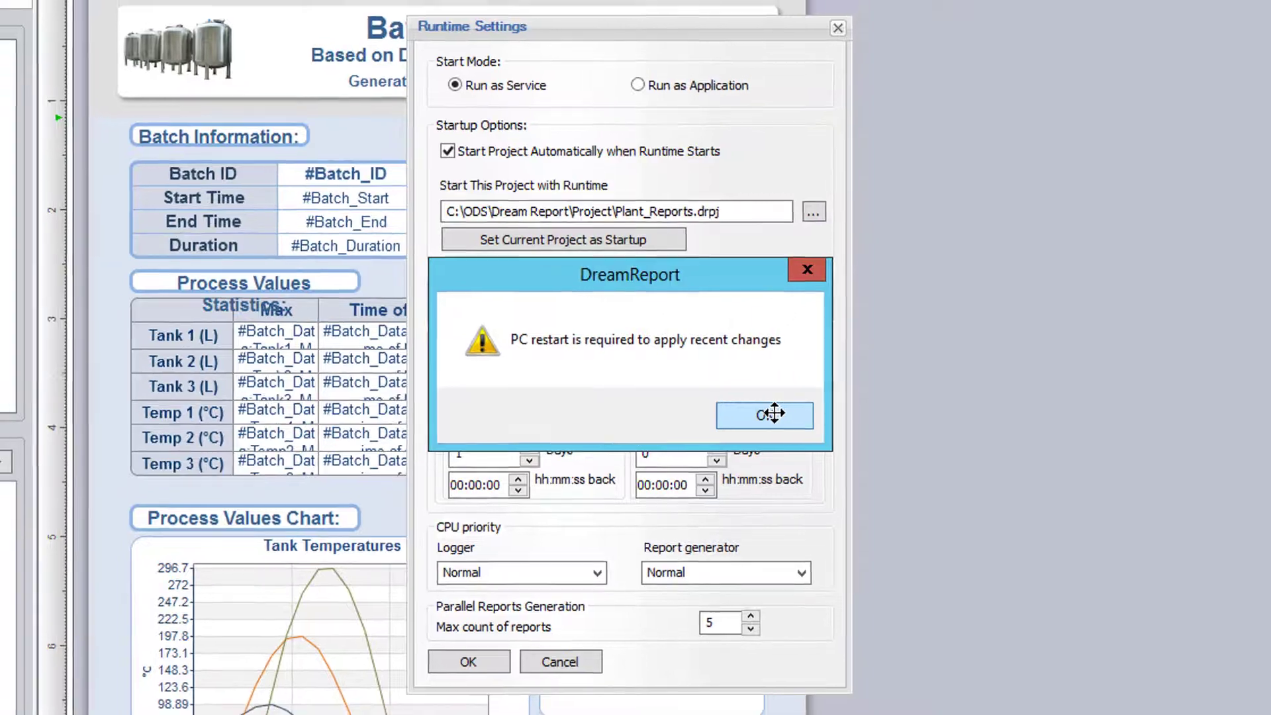
left_click(778, 416)
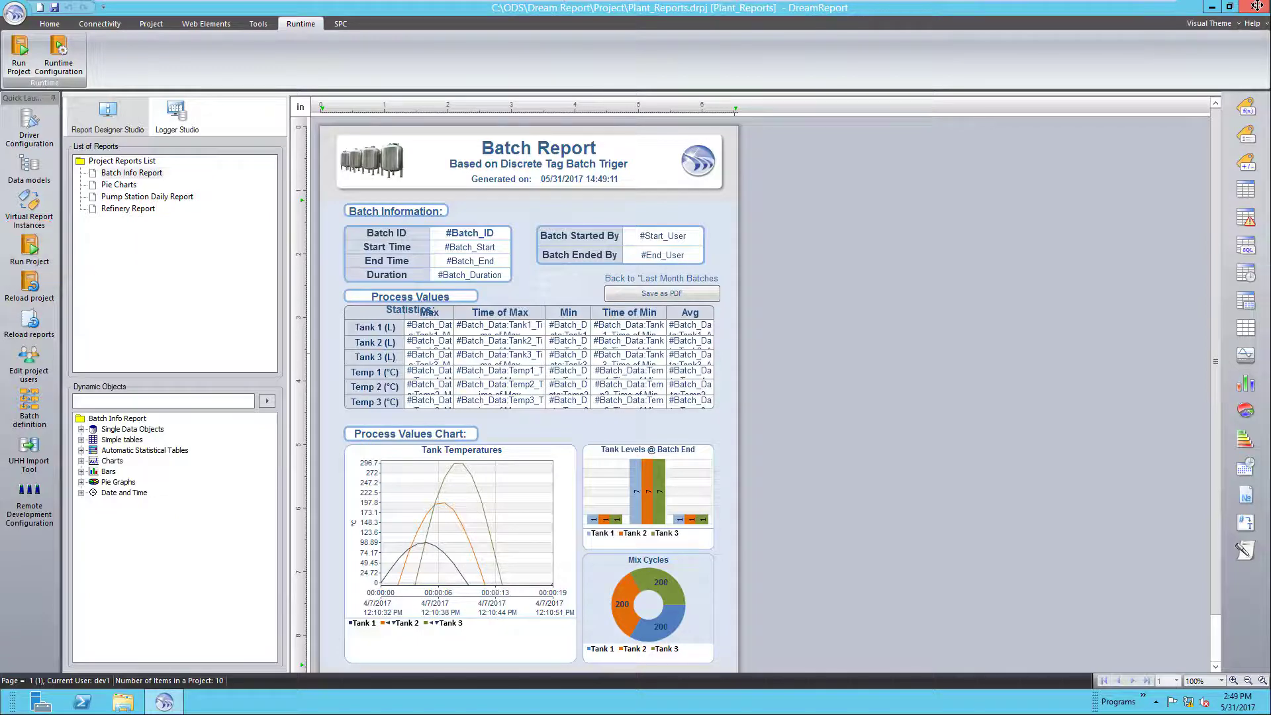
left_click(1256, 6)
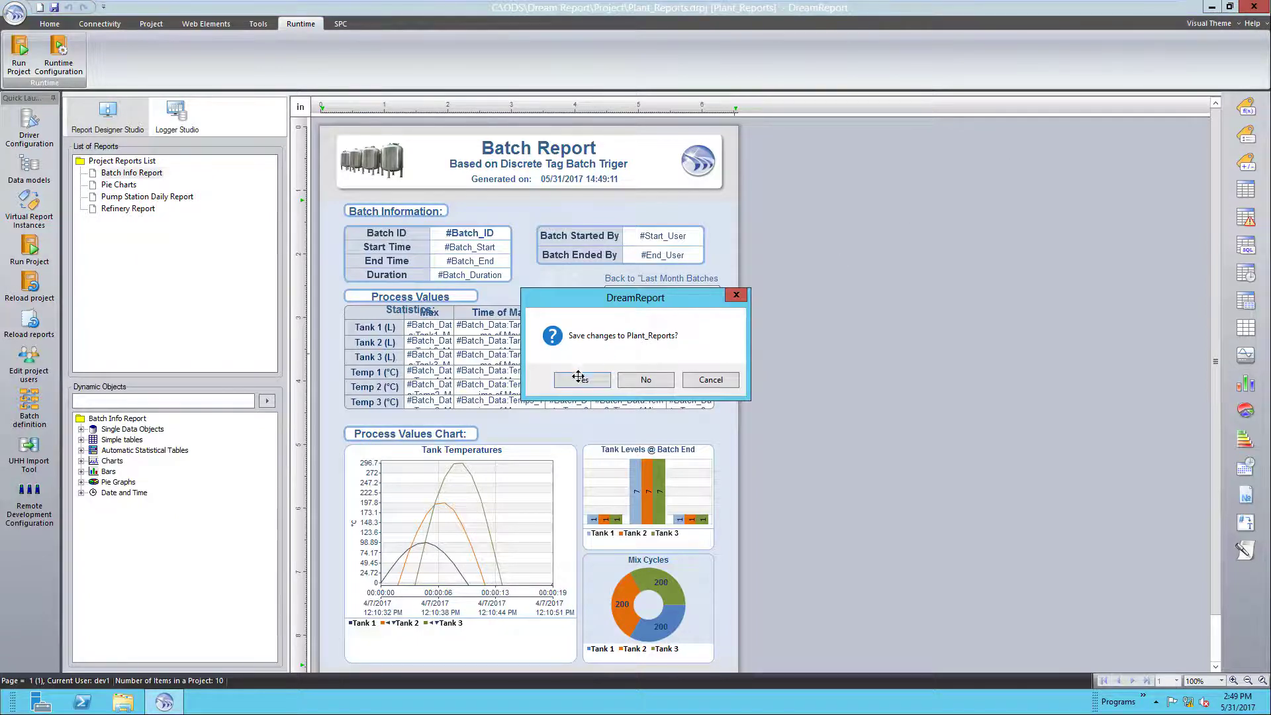
left_click(581, 379)
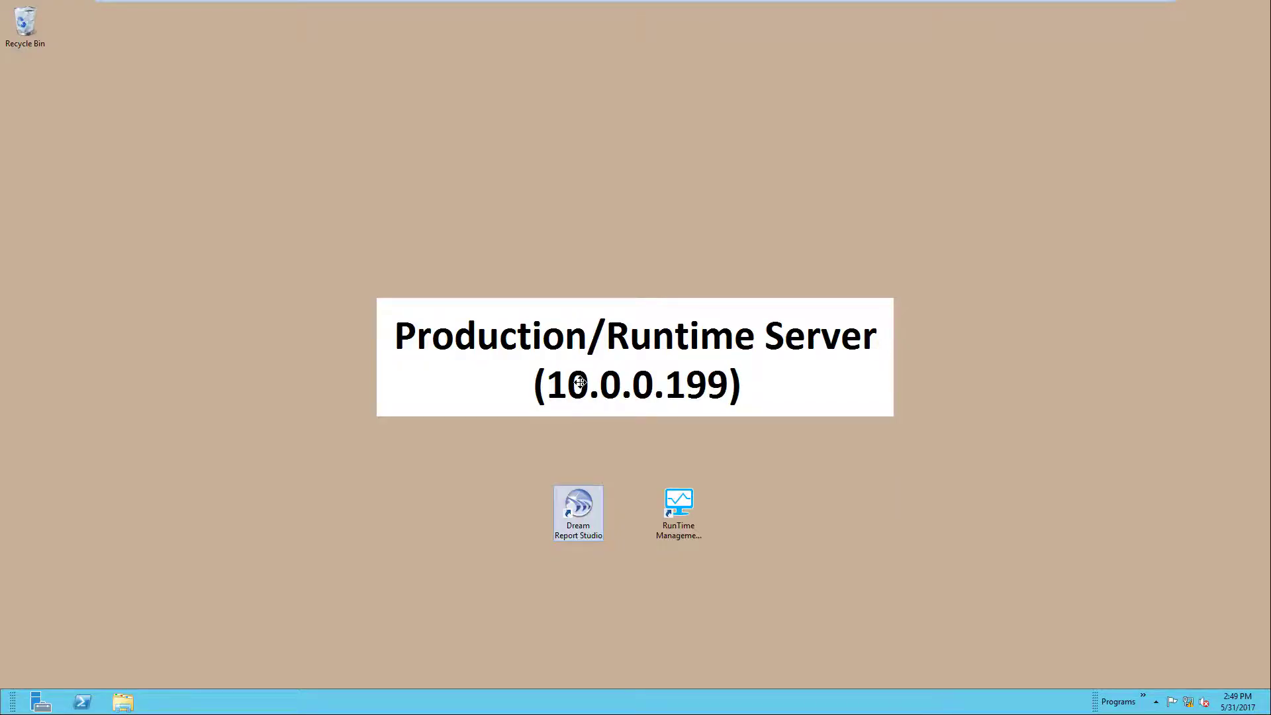
- Switch from the production VM to the development server at 10.0.0.170
mouse_move(460, 2)
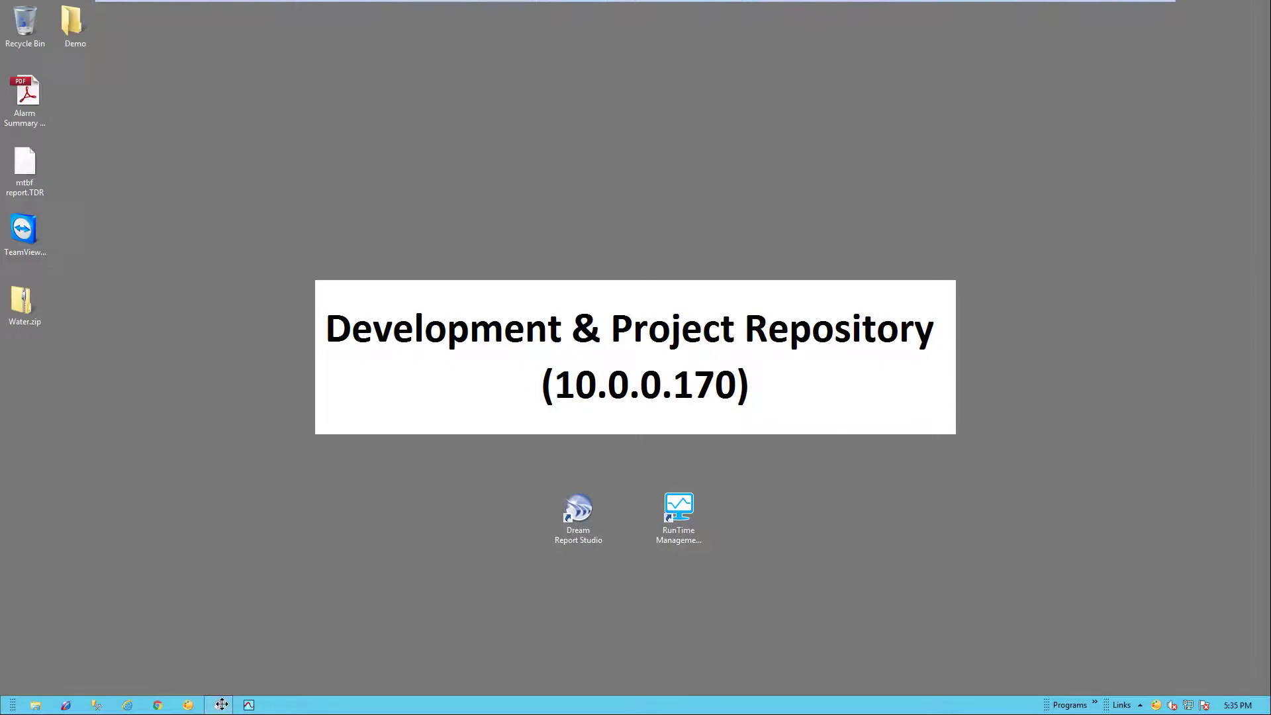
- Give all the pie chart panels in the Pie Charts report a khaki background
left_click(218, 704)
left_click(544, 570)
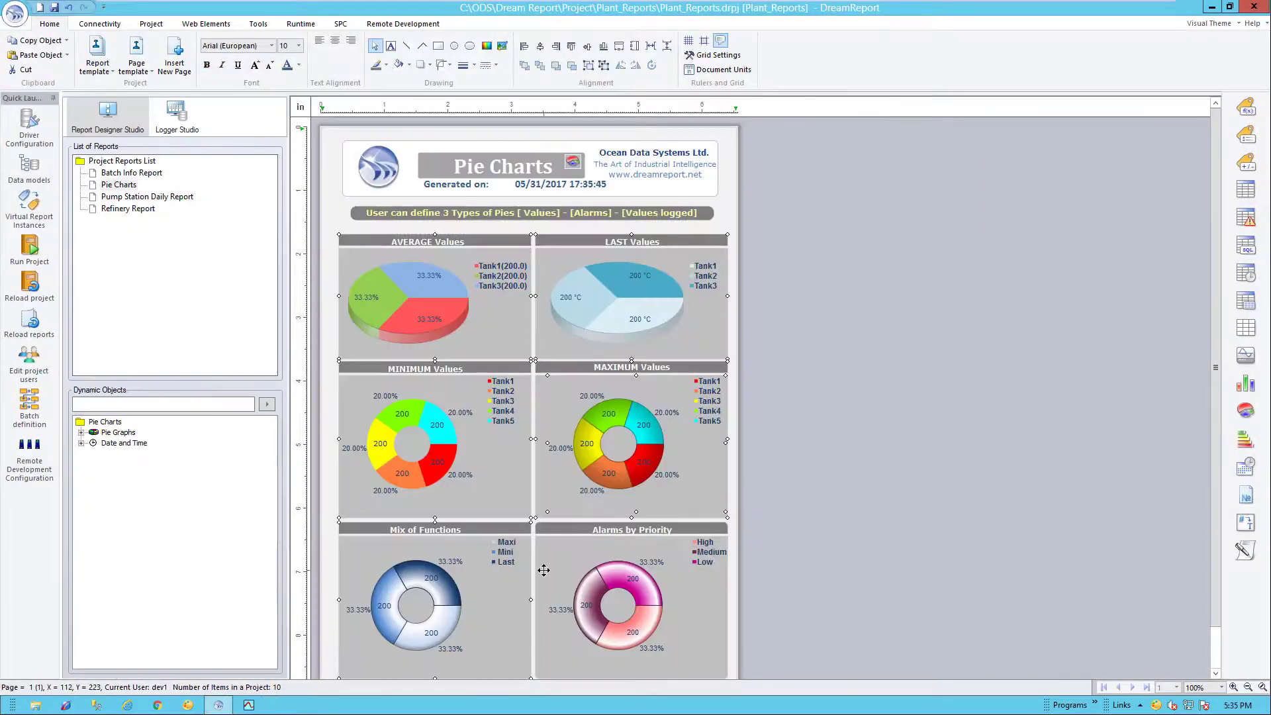
left_click(409, 65)
left_click(465, 114)
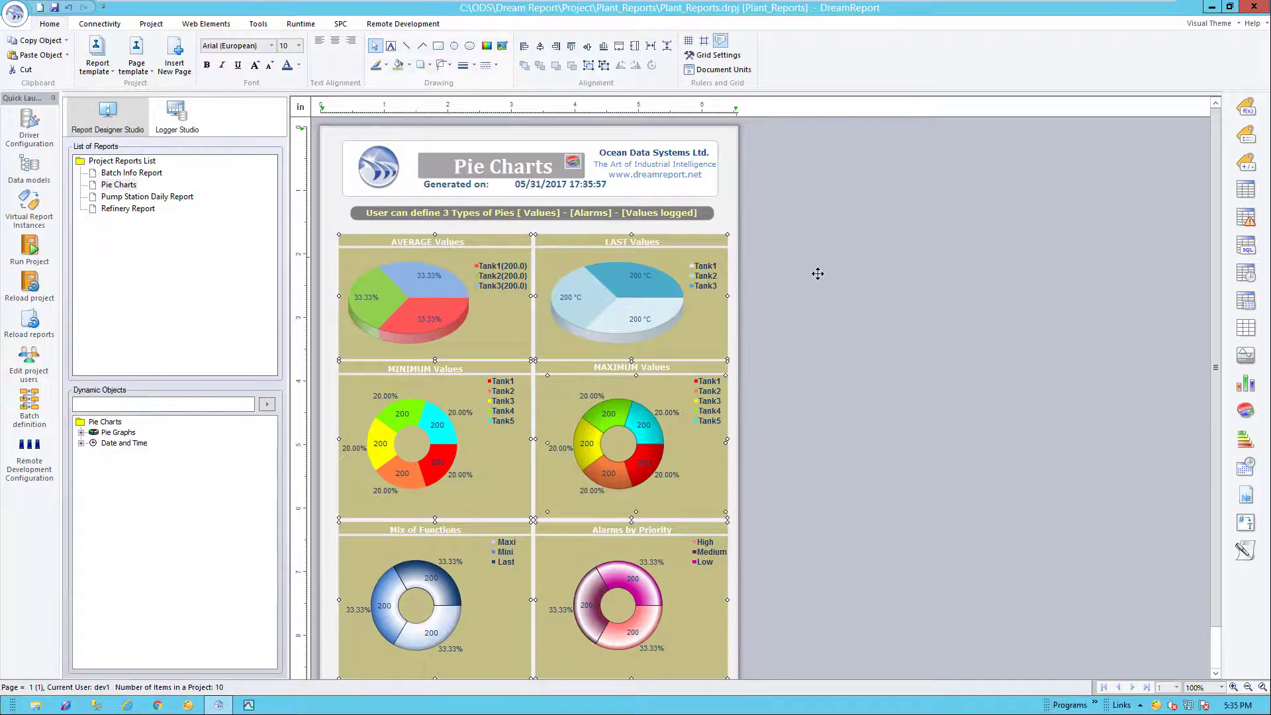
- Save locally and remotely, committing all reports with comment 'Updated report layouts'
left_click(54, 7)
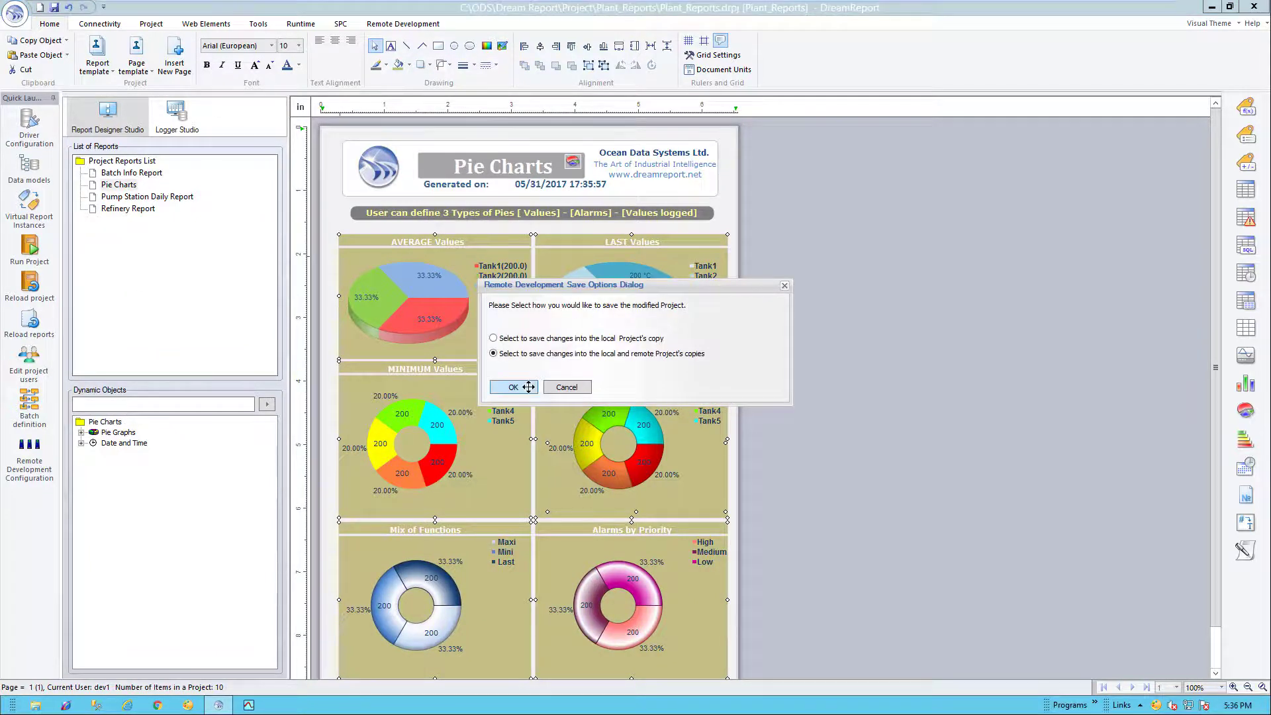
left_click(513, 386)
left_click(648, 421)
left_click(517, 477)
type("U")
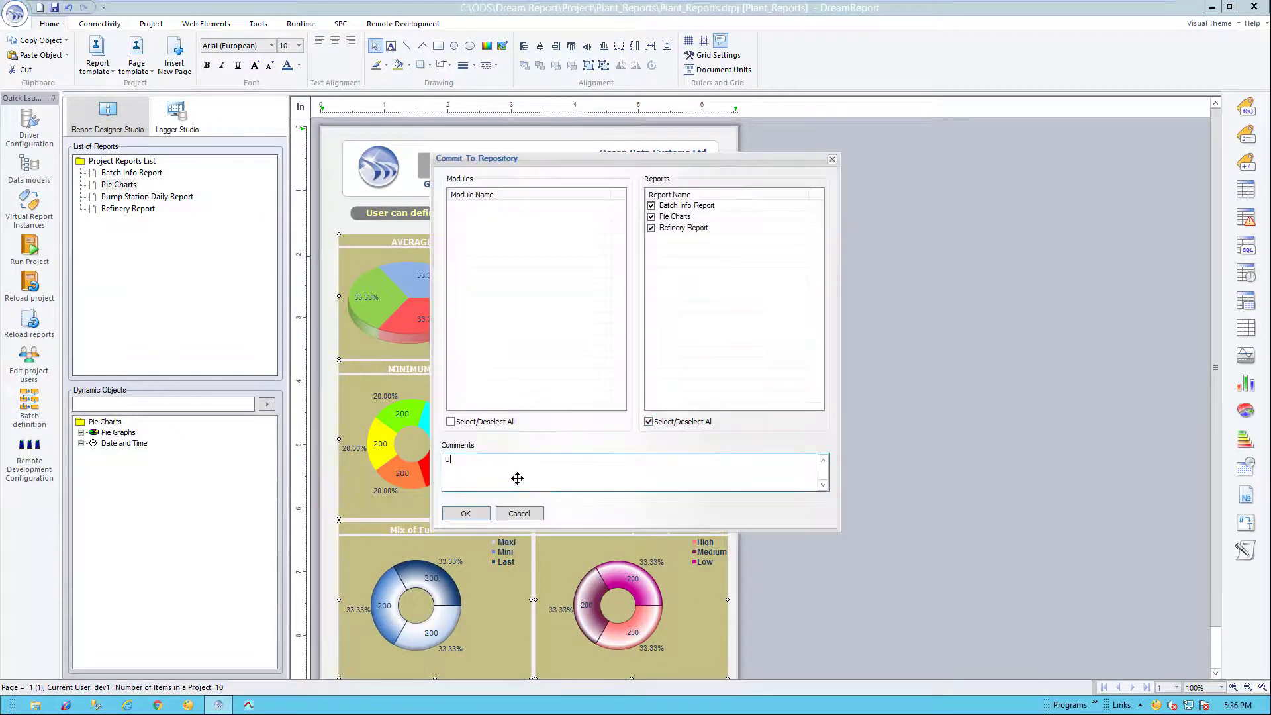
type("pdated report layouts")
left_click(464, 513)
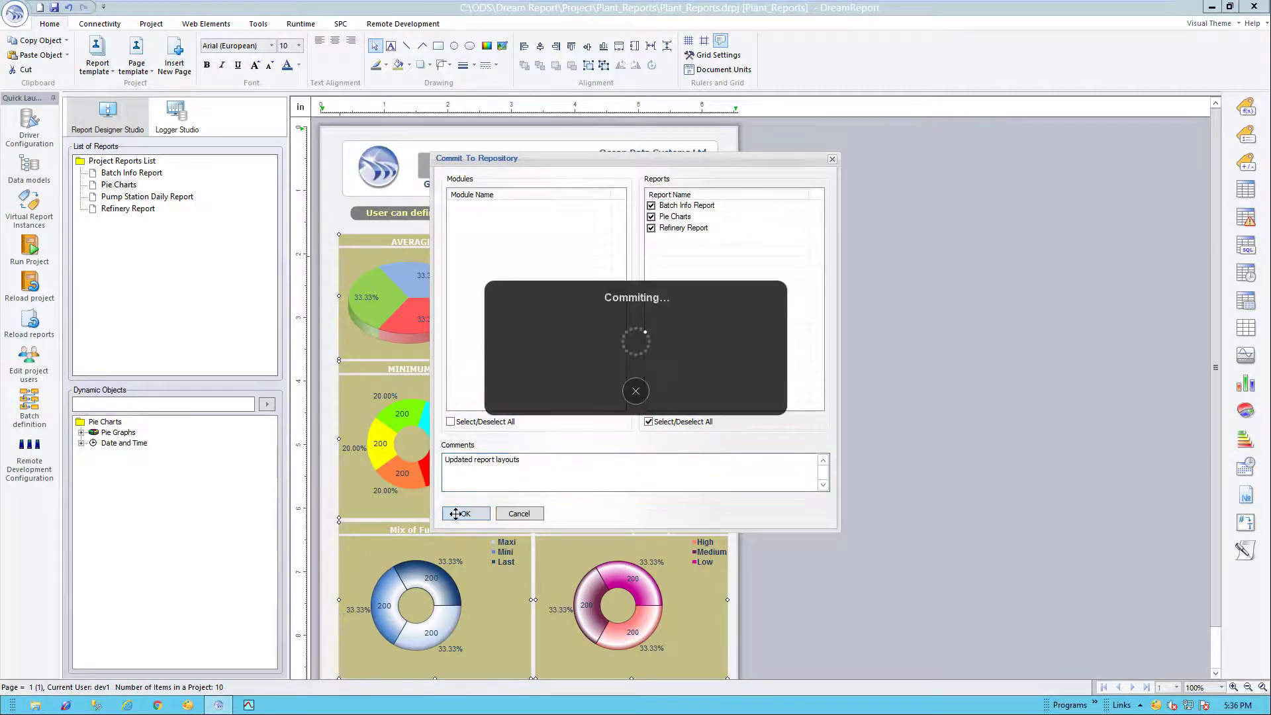
left_click(681, 380)
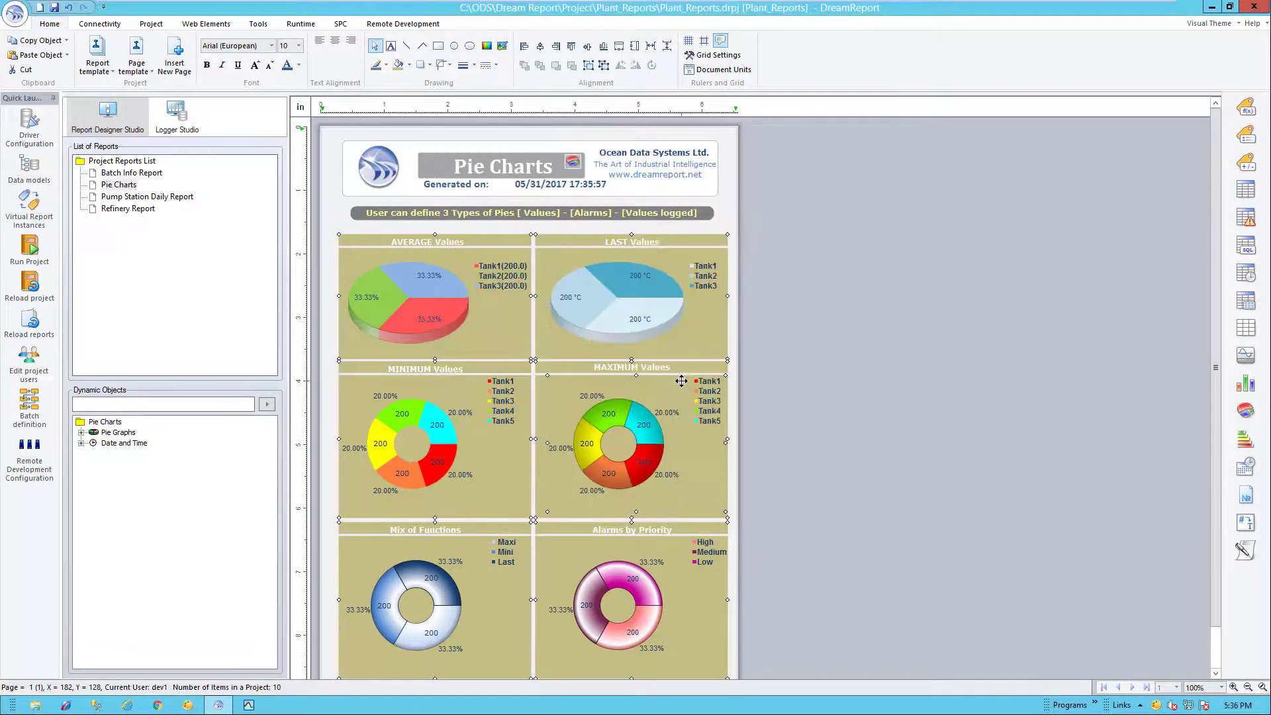
- Redeploy all four reports to the production server using the access code
left_click(404, 23)
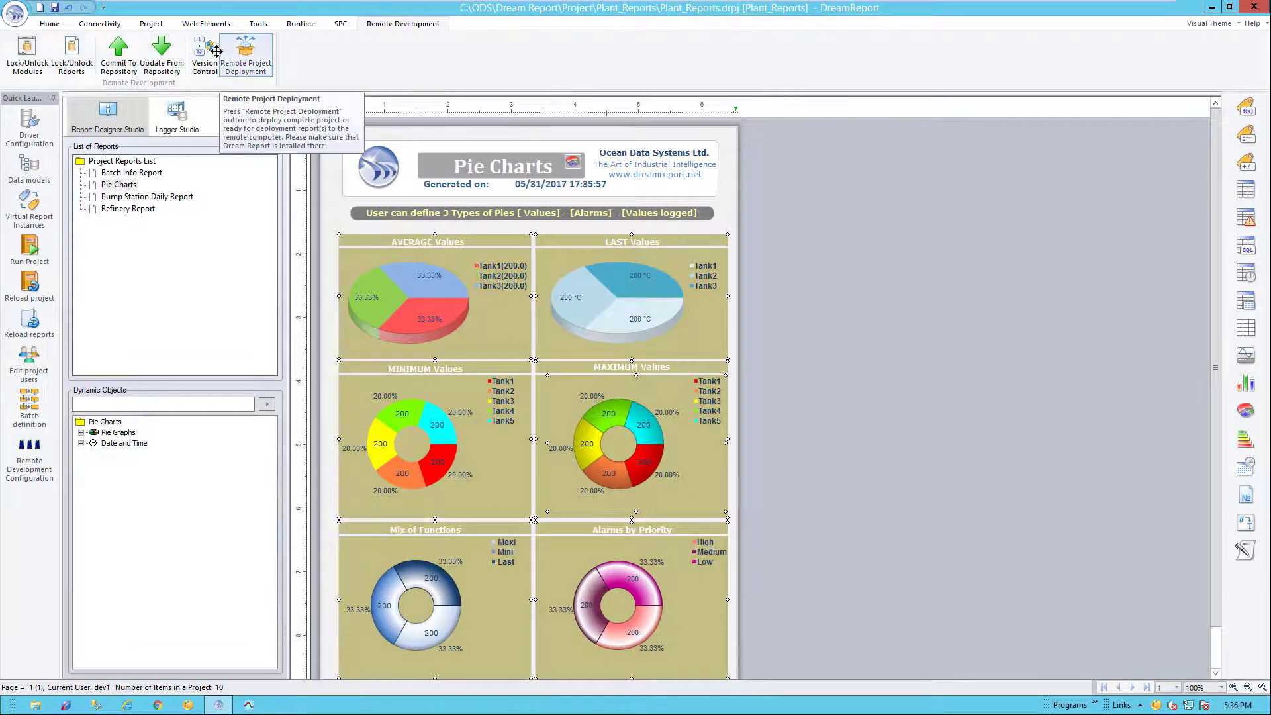
left_click(238, 51)
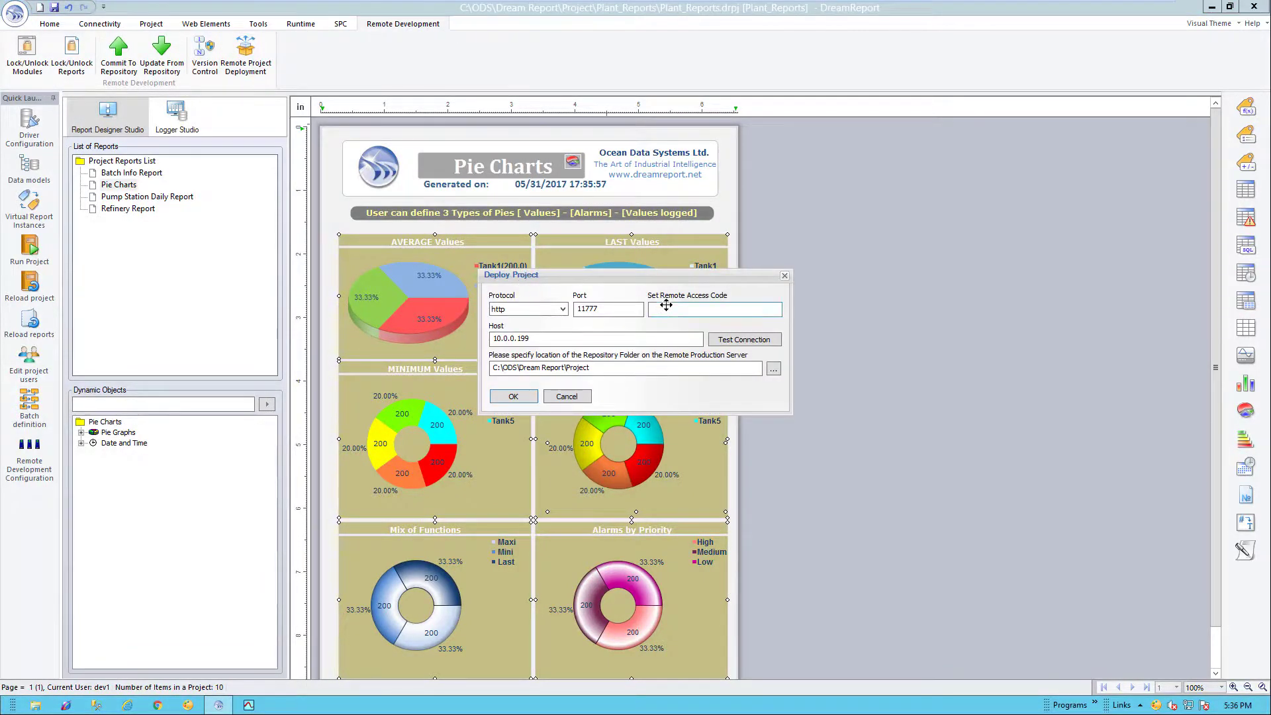
left_click(675, 310)
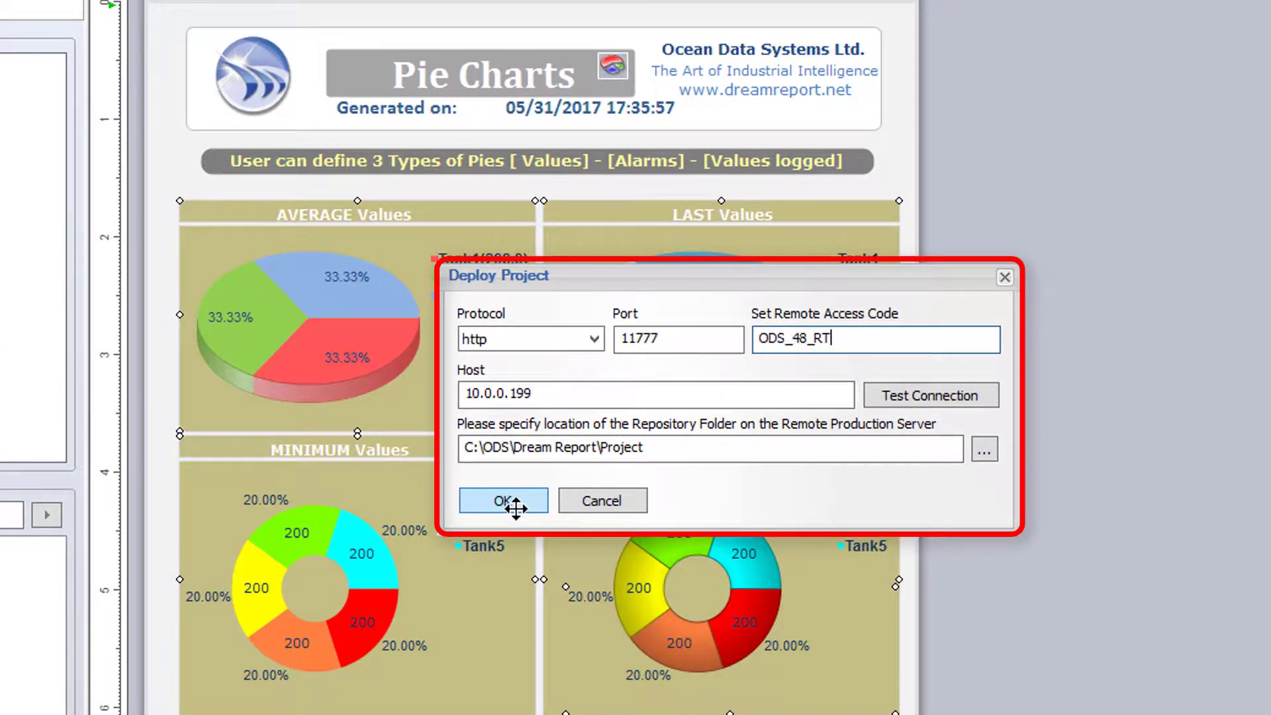
left_click(516, 503)
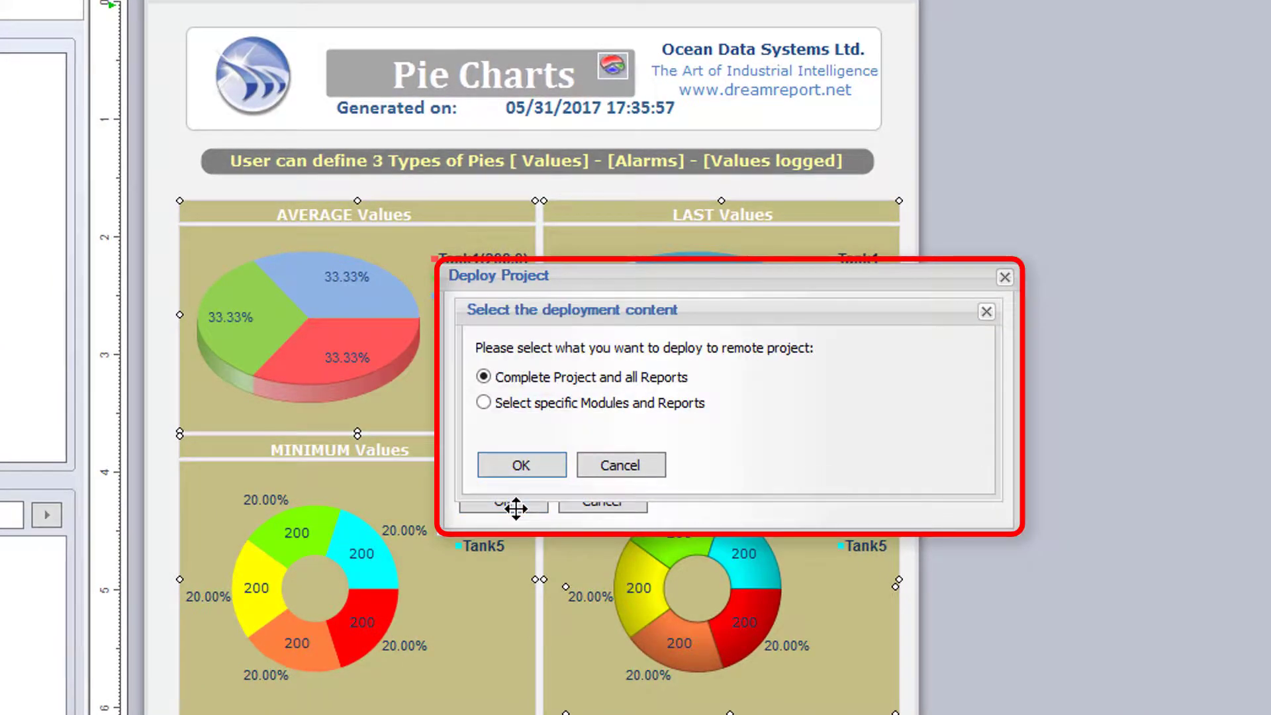
left_click(533, 404)
left_click(522, 463)
left_click(740, 614)
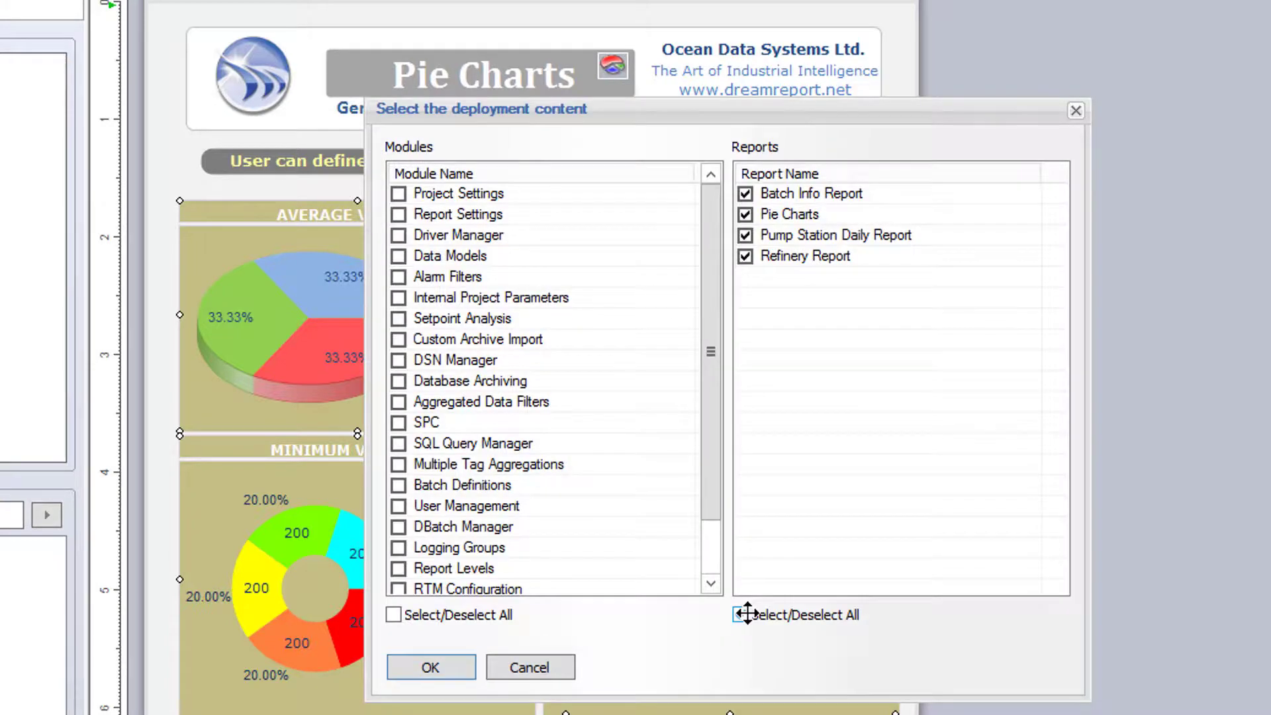
left_click(444, 669)
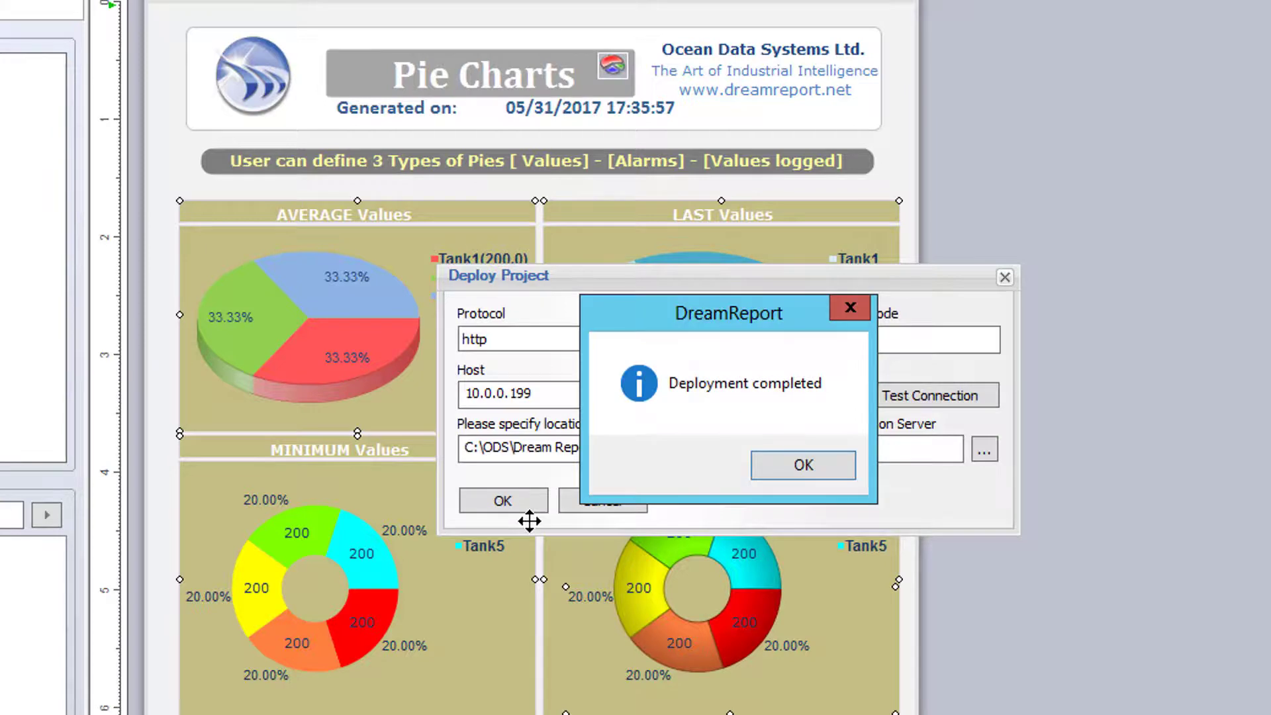
left_click(794, 468)
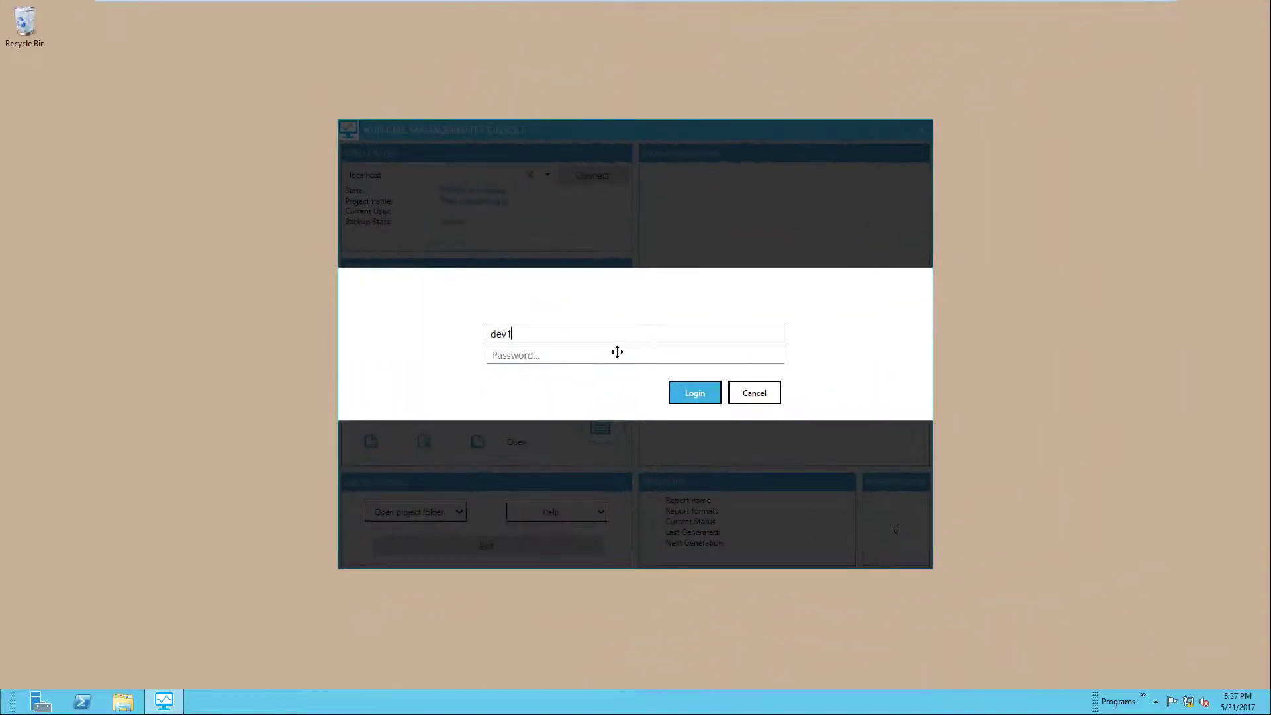
- Enter the password and log in to the Runtime Management Console
key("Tab")
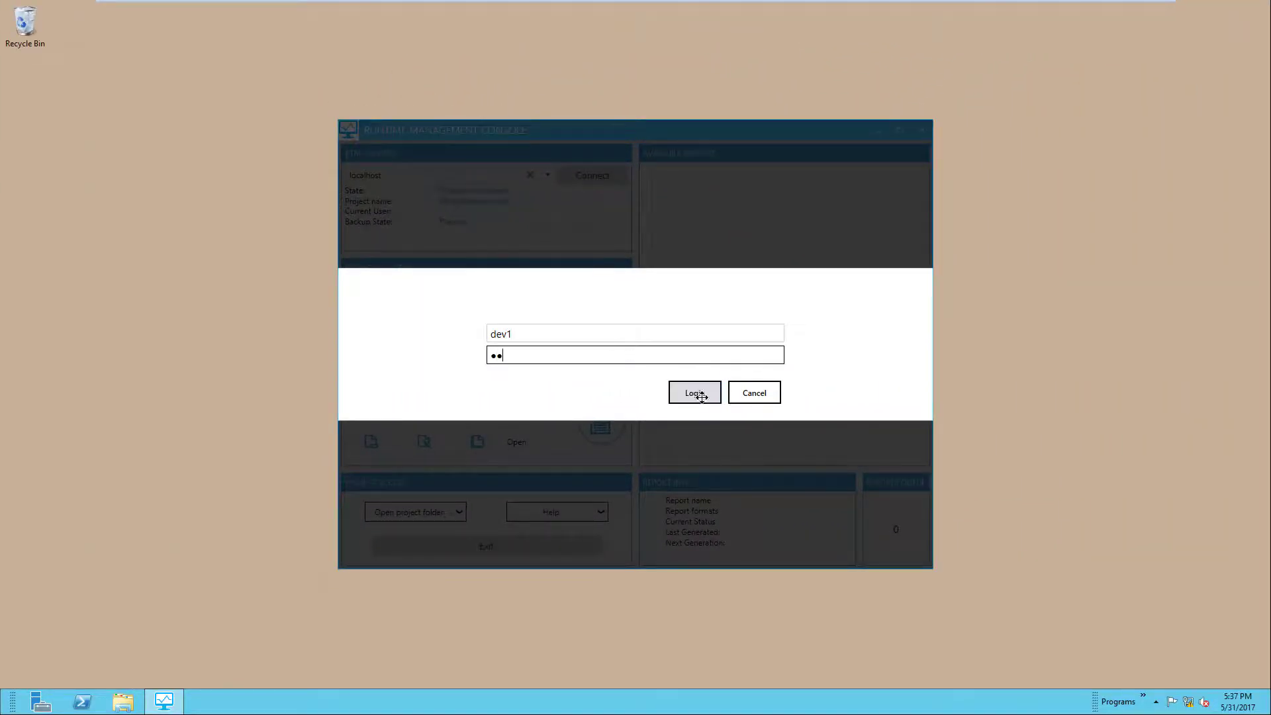
left_click(690, 391)
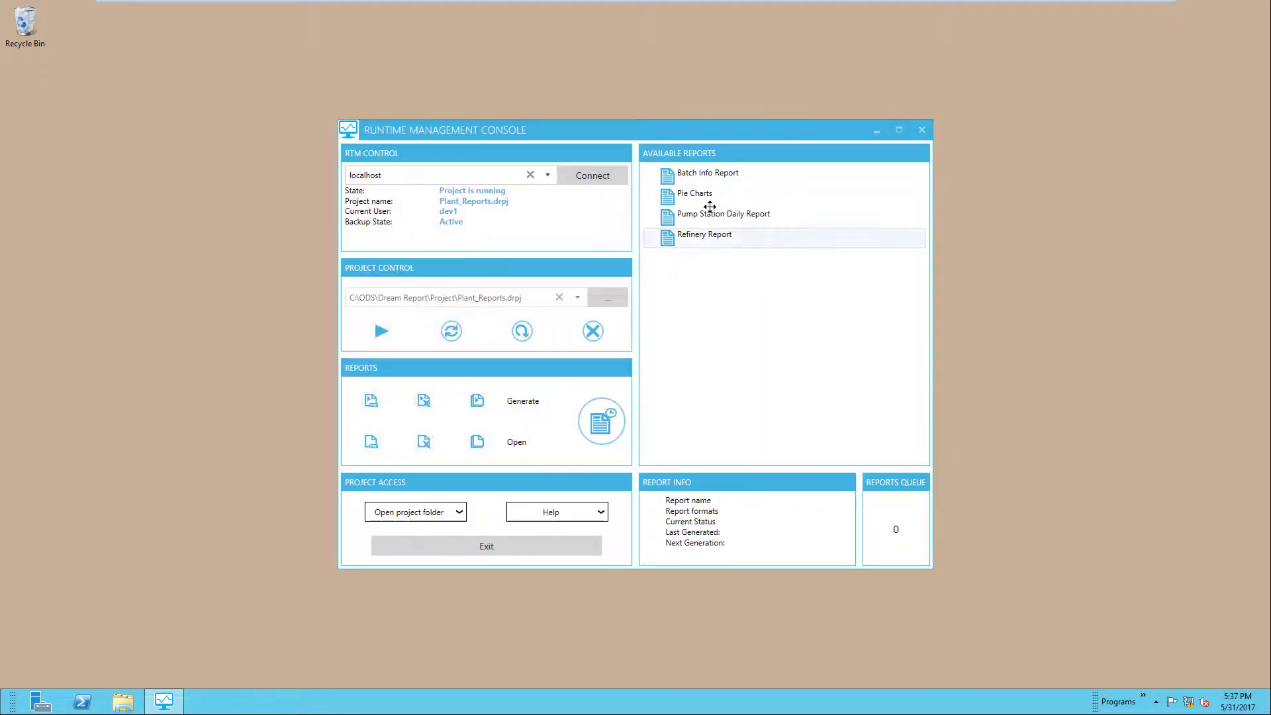
- Generate the Pie Charts report from Available Reports
left_click(698, 192)
right_click(699, 192)
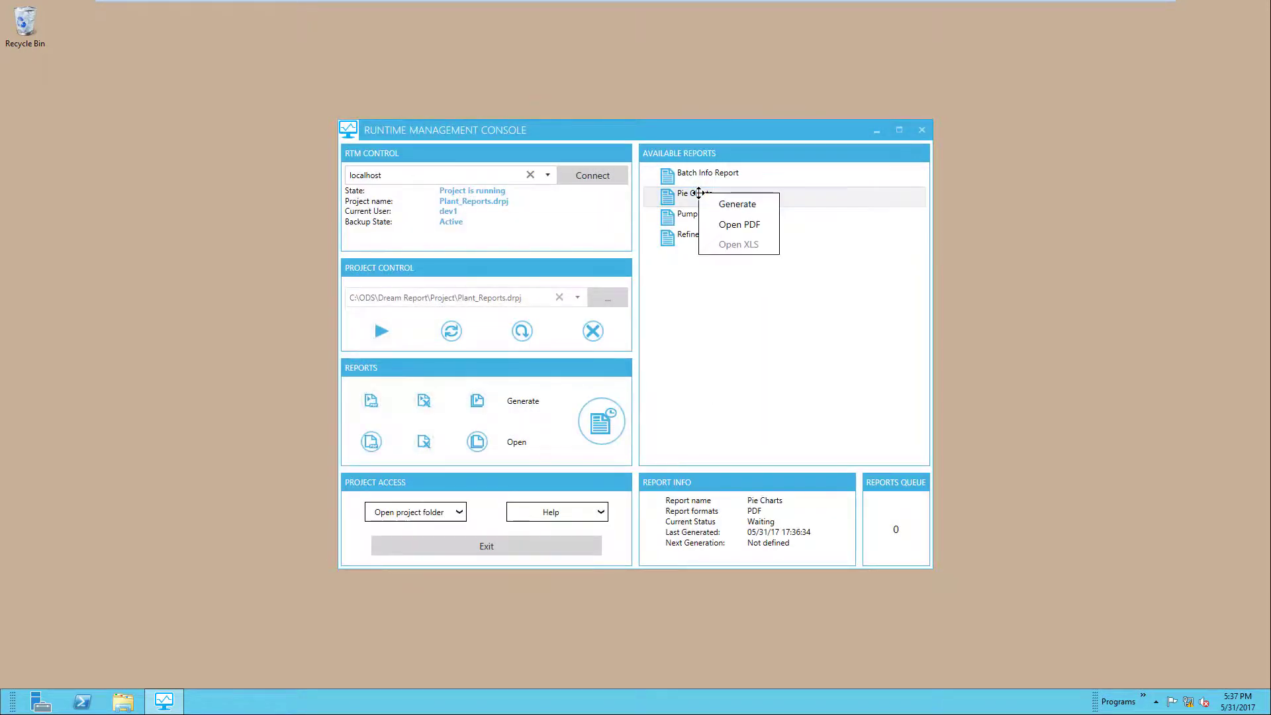
left_click(734, 203)
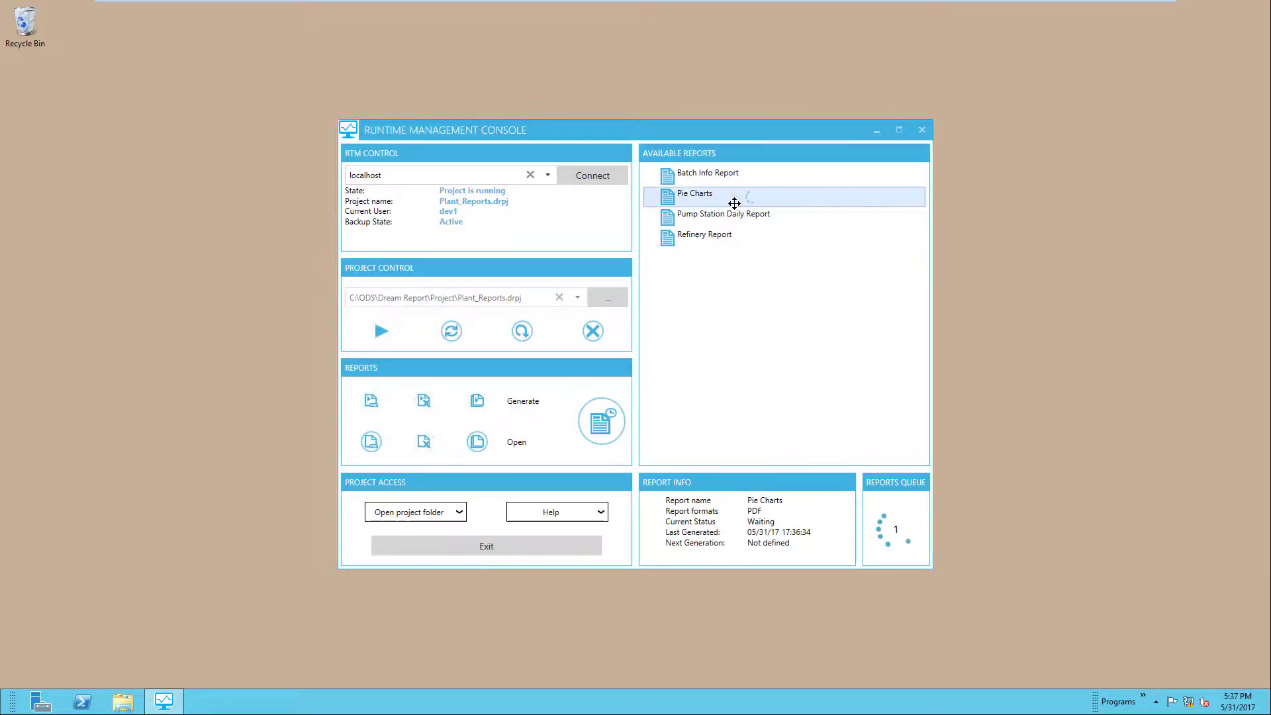